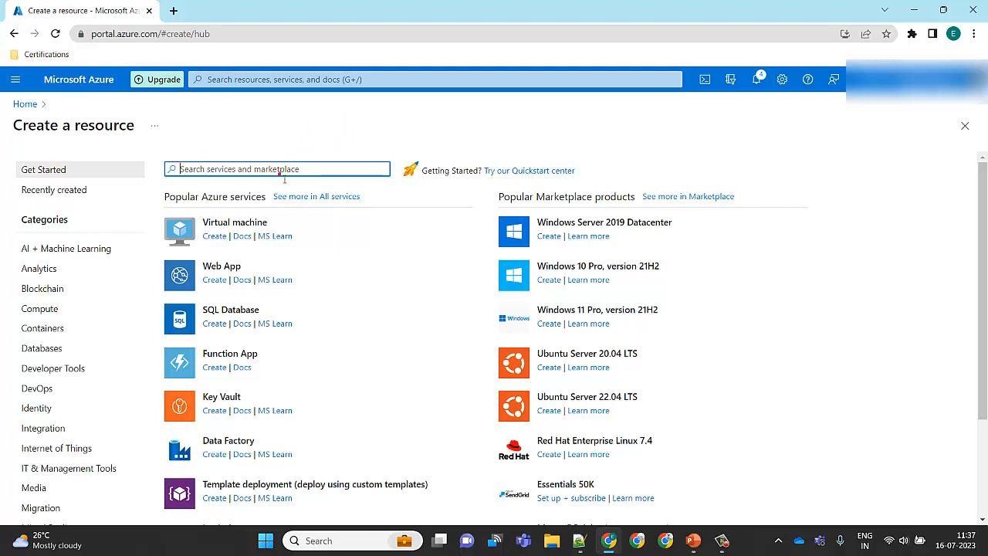
Search the marketplace for azure sql server
type("azure sql server")
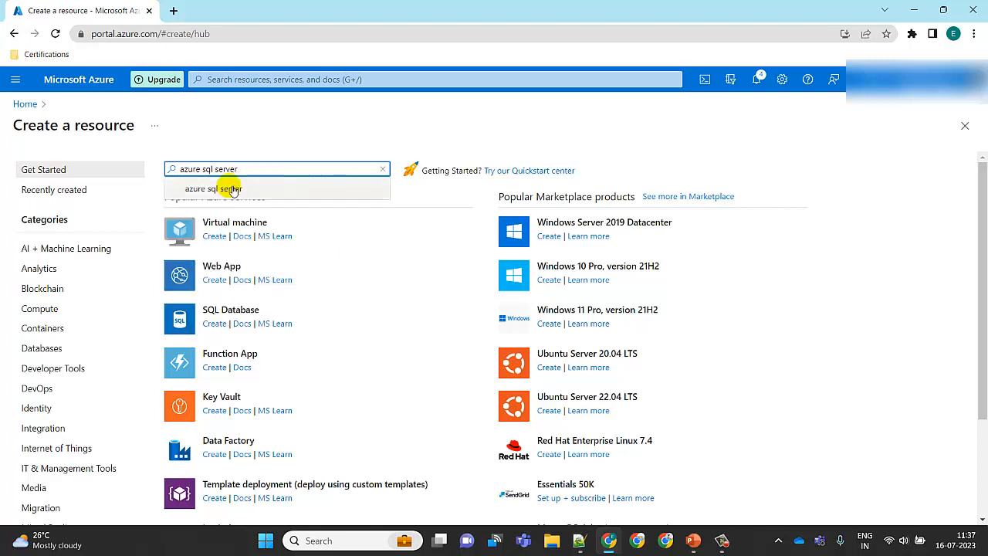
left_click(231, 189)
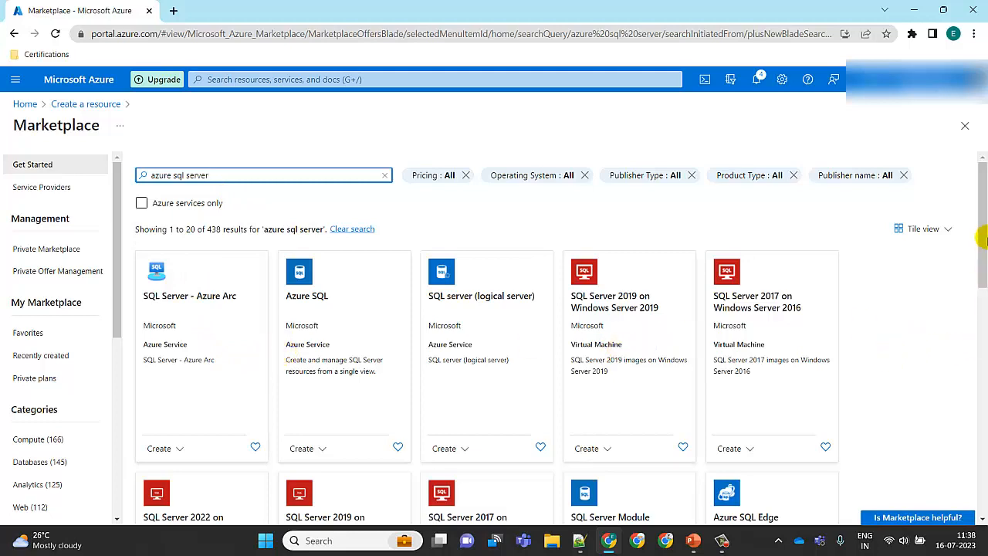
Change the marketplace search to Azure SQL and open the Azure SQL offering
left_click_drag(984, 239, 983, 202)
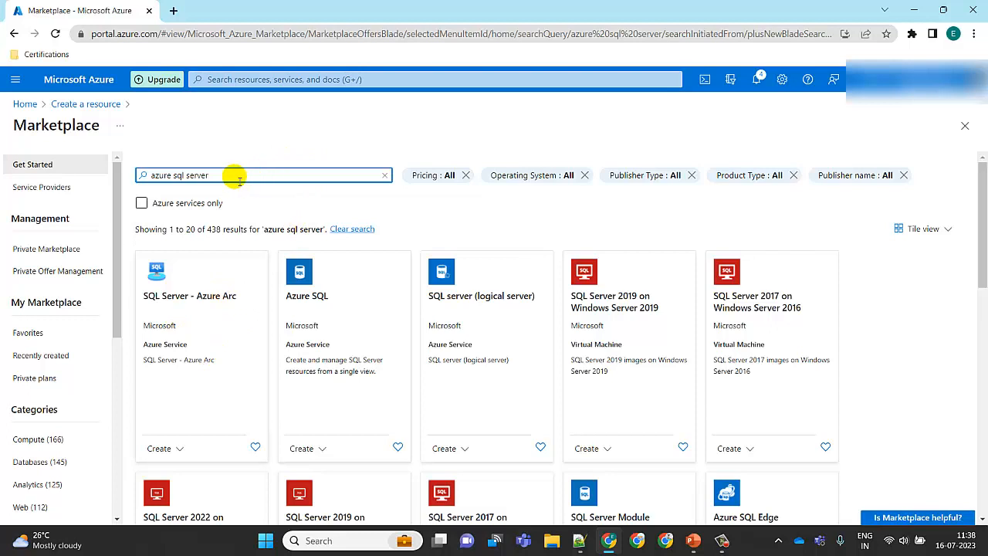
left_click(179, 175)
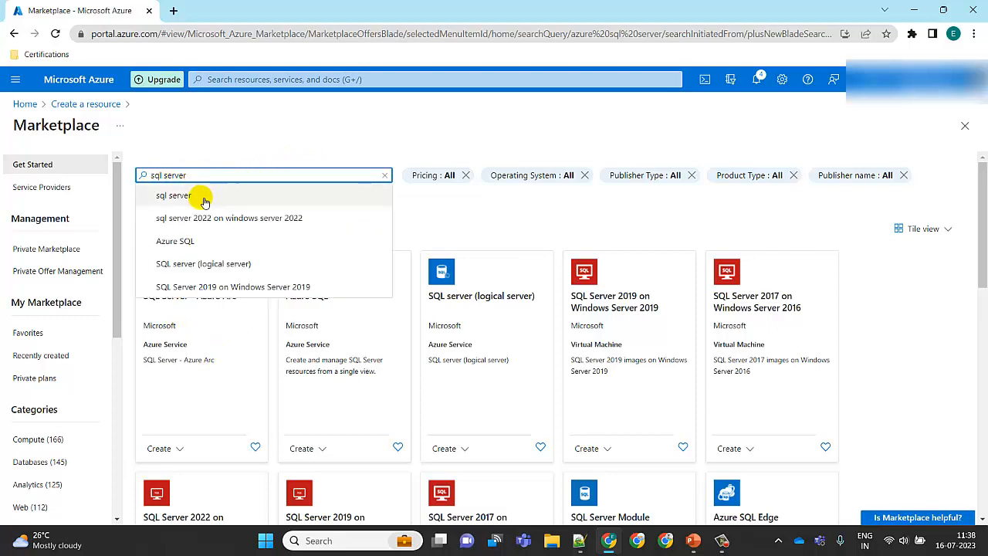
left_click(189, 241)
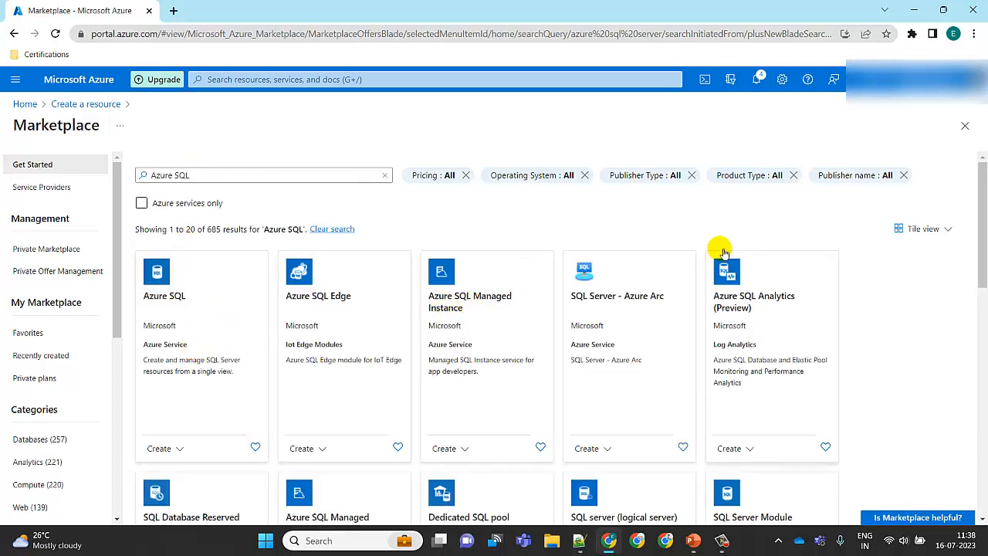
left_click(197, 357)
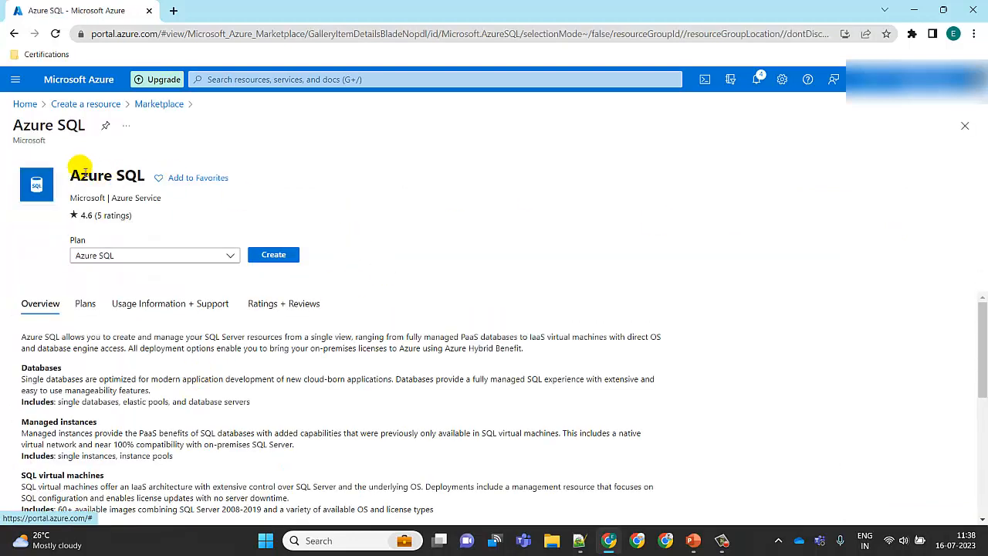
Start creating Azure SQL with the Single database resource type
left_click(291, 254)
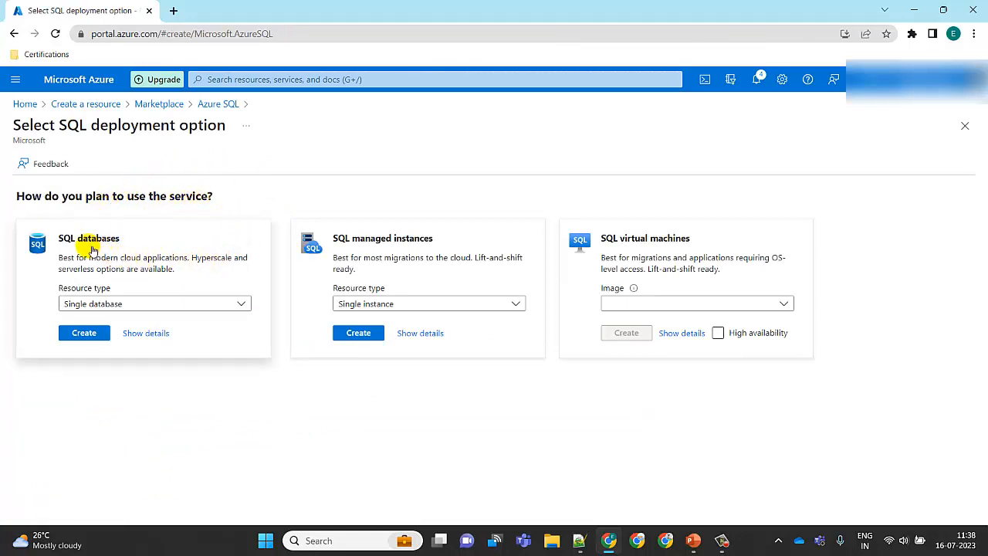
left_click(125, 306)
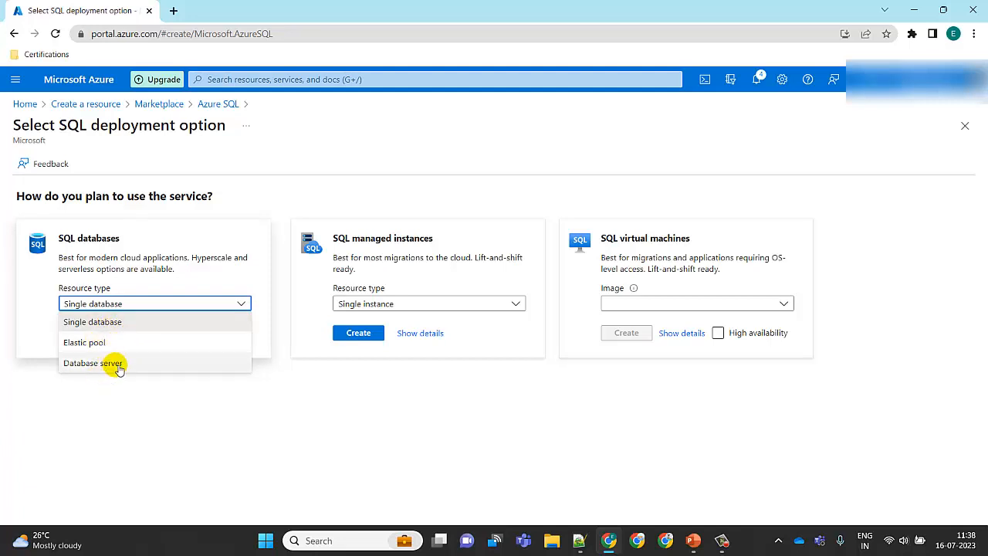
left_click(44, 311)
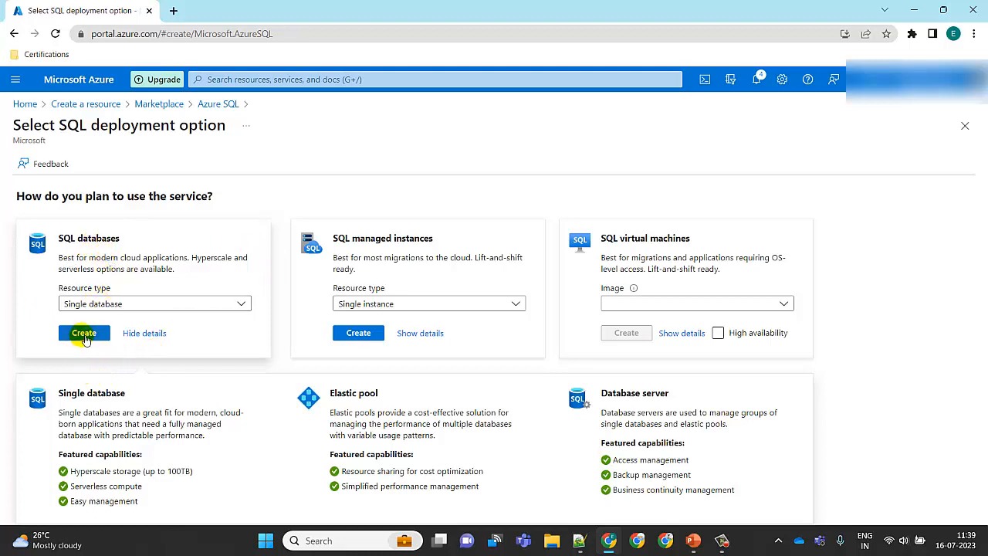
left_click(85, 338)
left_click(85, 338)
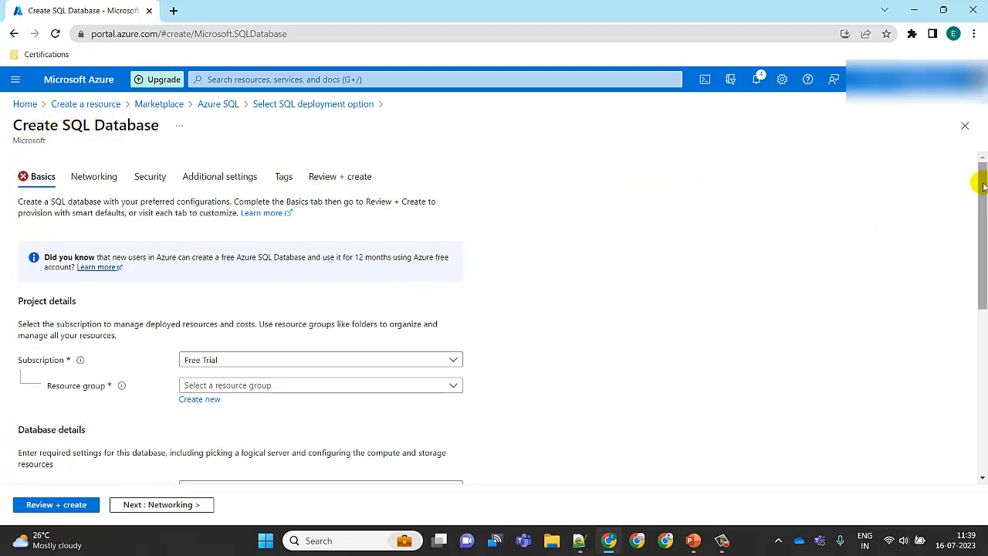
Open the new-server form from the database form, close it and go back to Create a resource
left_click_drag(983, 198, 946, 280)
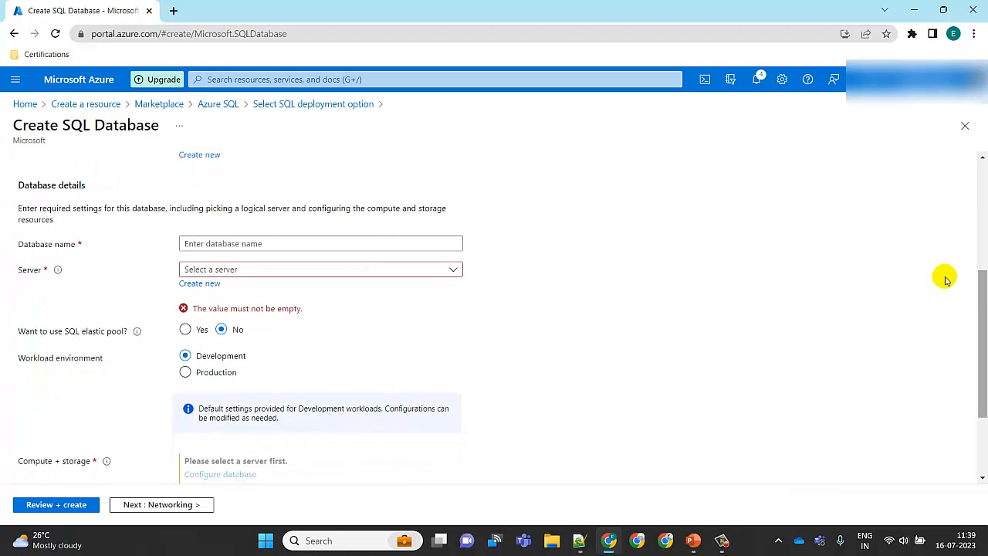
left_click(201, 283)
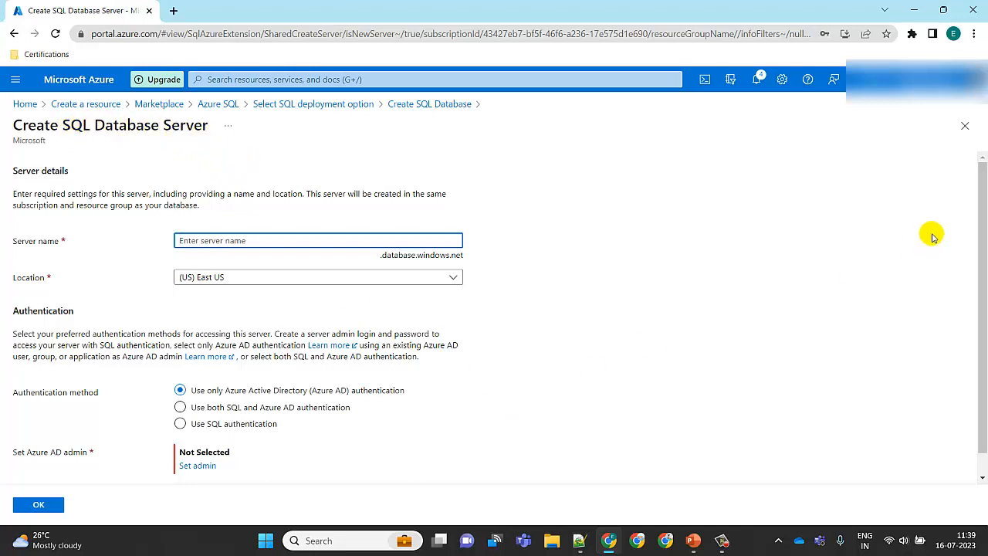
left_click(966, 131)
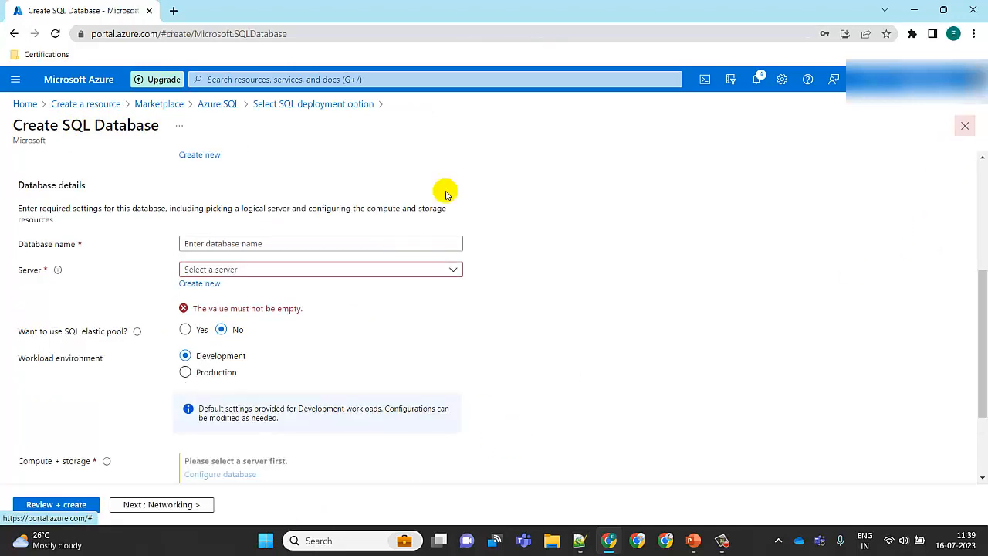
left_click(103, 106)
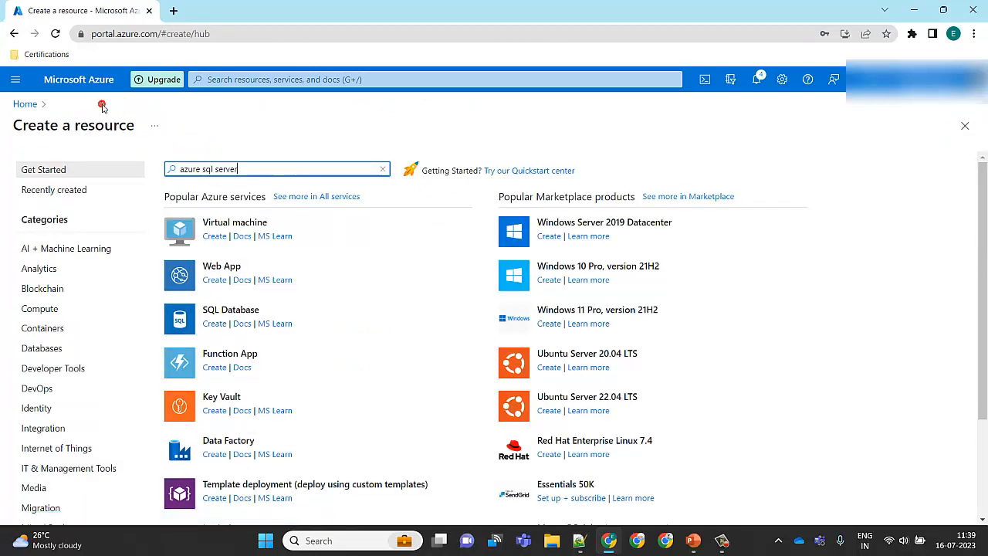
Search for sql database server and start creating a SQL Database
left_click_drag(251, 172, 112, 179)
type("sql d")
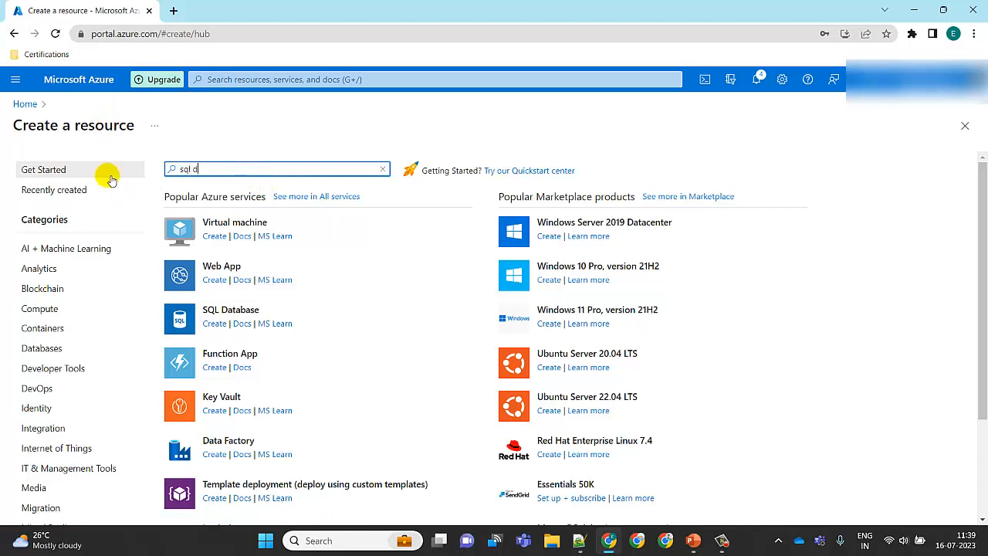
type("atabase")
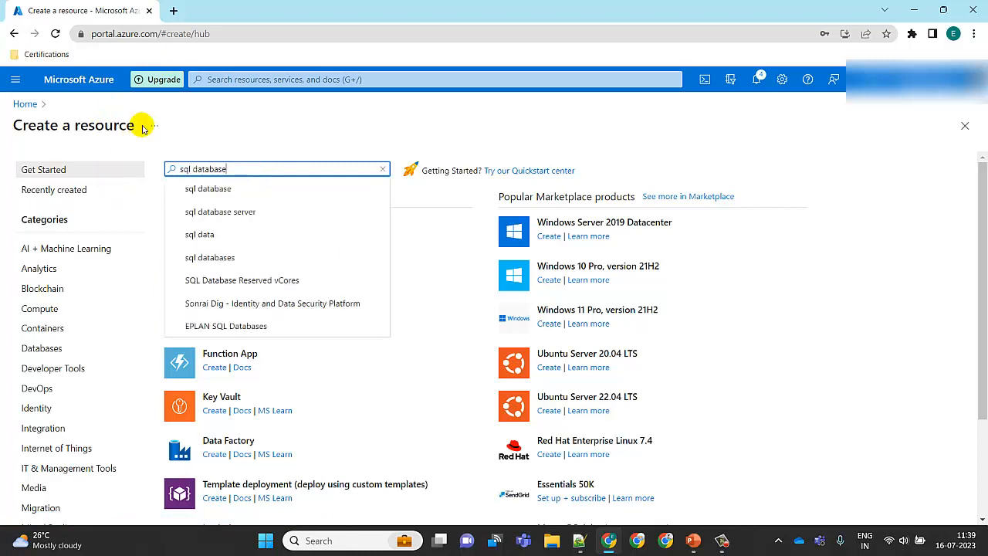
left_click(229, 210)
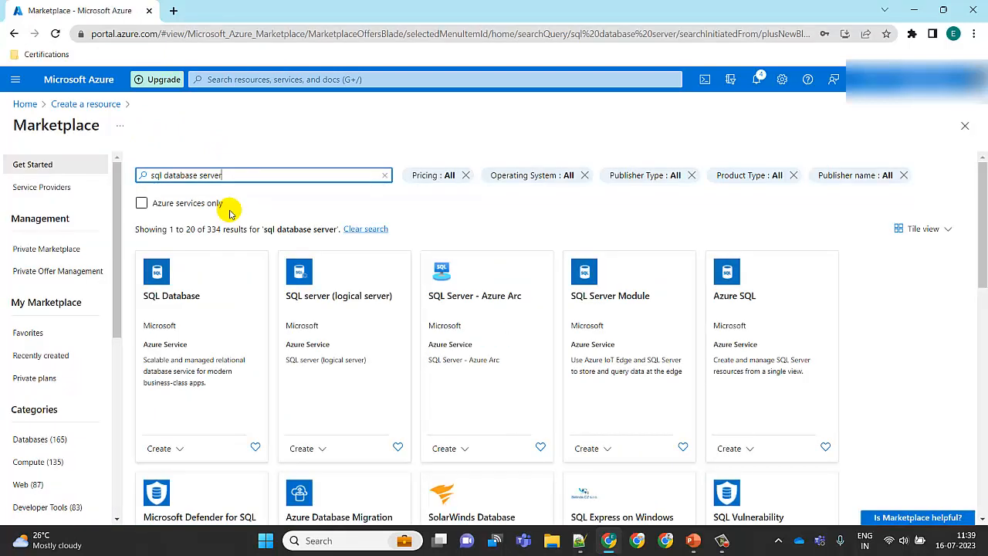
left_click(210, 324)
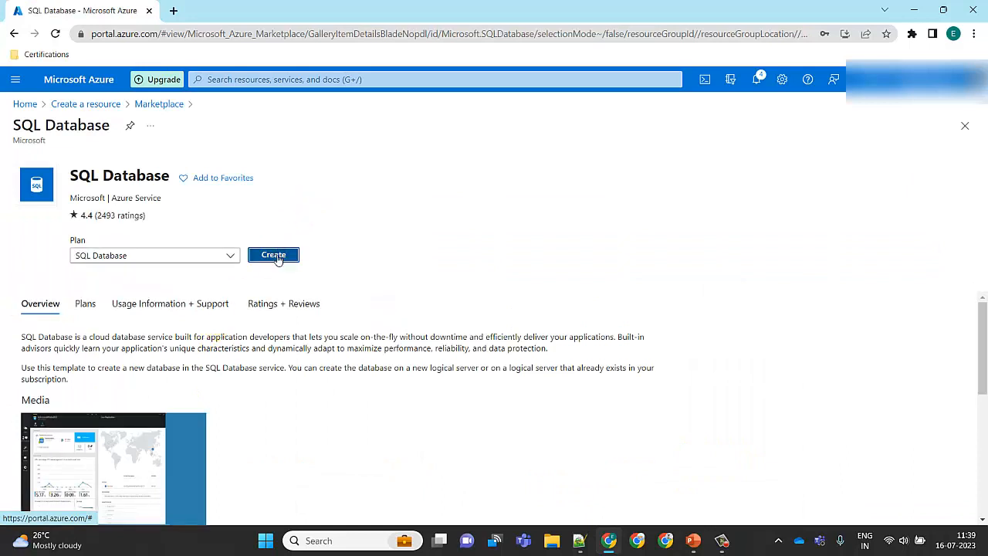
left_click(274, 257)
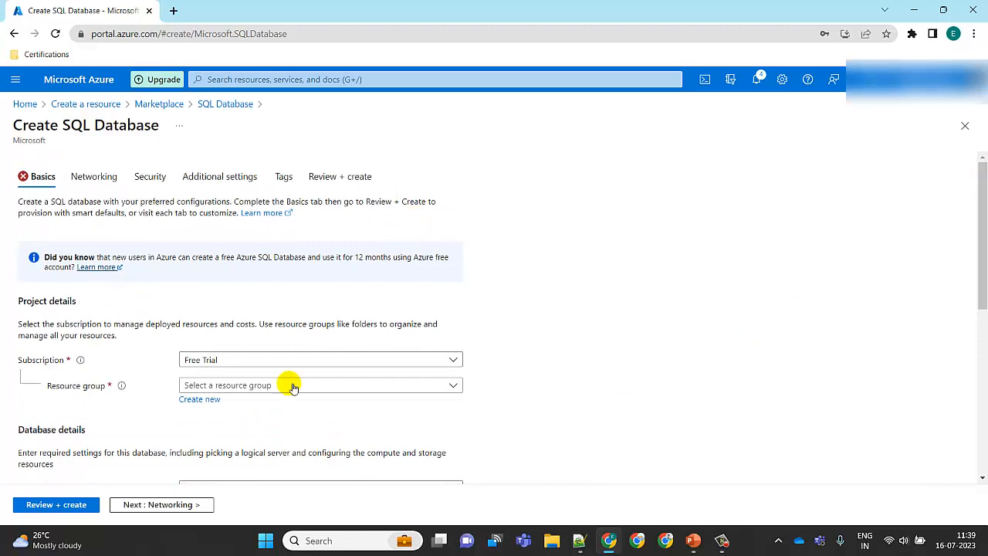
Select DemoResourceGroup as the resource group for the database
left_click(451, 389)
left_click(290, 429)
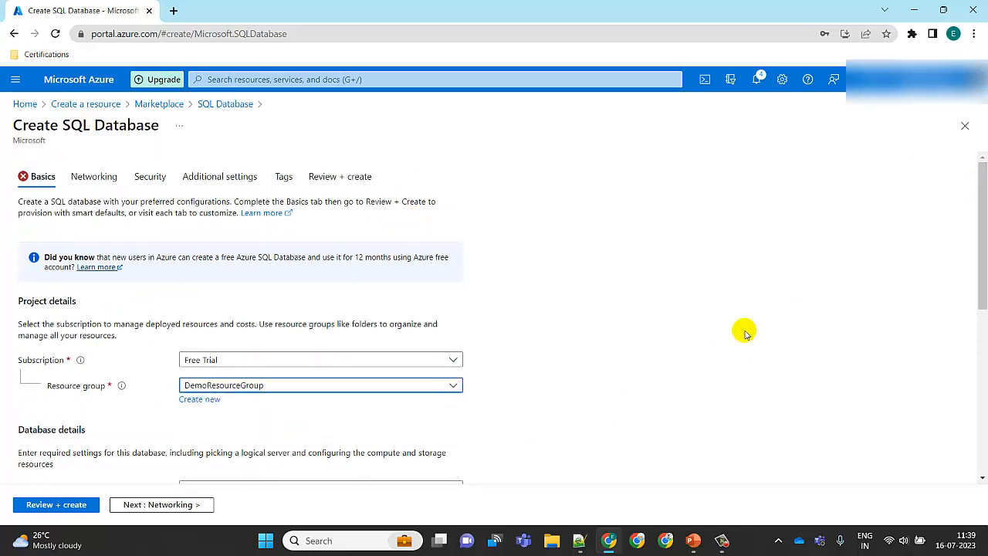
left_click_drag(981, 242, 980, 325)
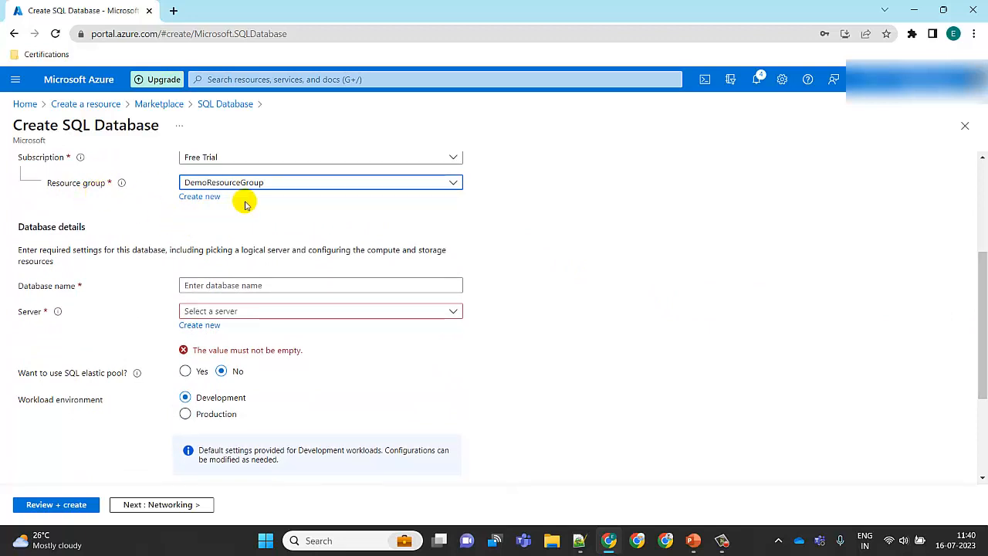
left_click(618, 210)
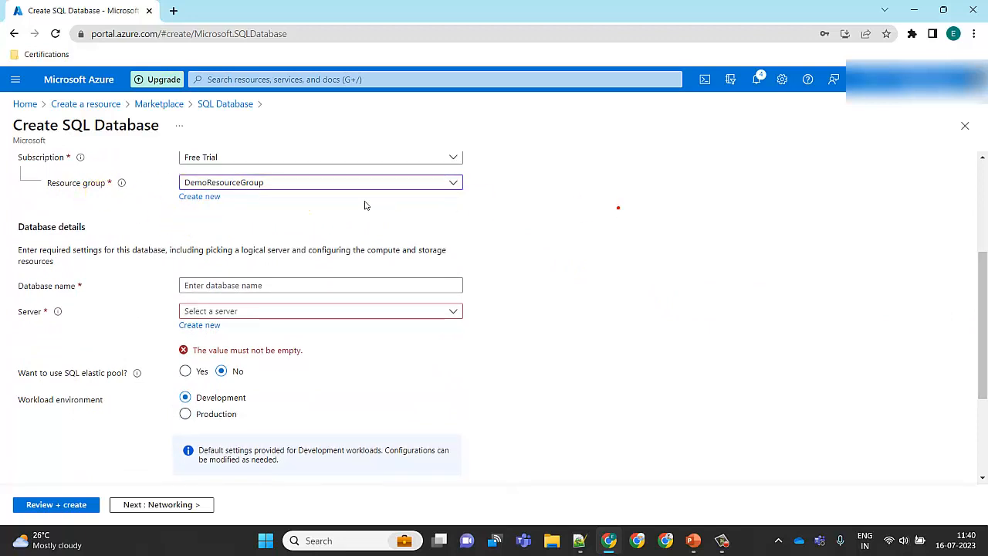
Enter demosqldatabae as the database name
left_click(247, 284)
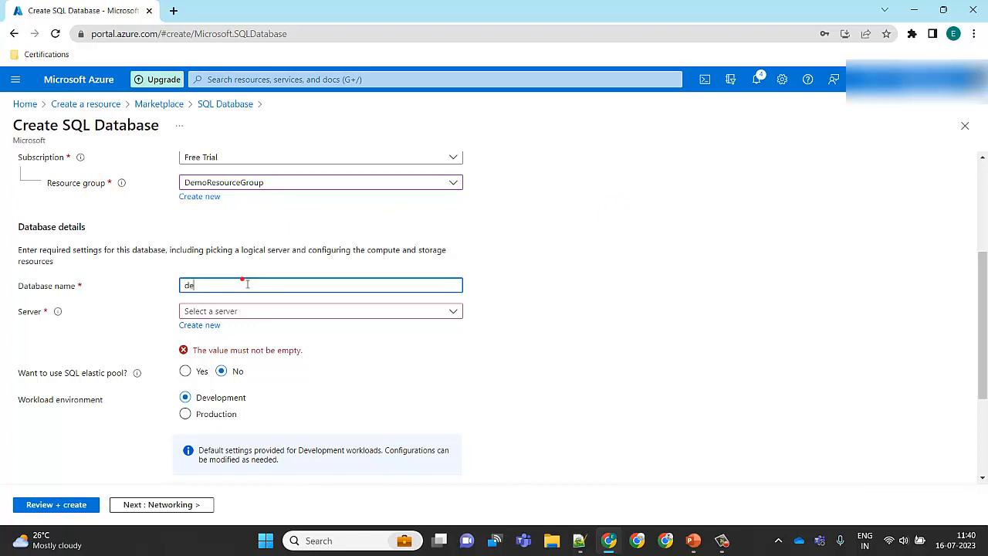
type("demosqldatabae")
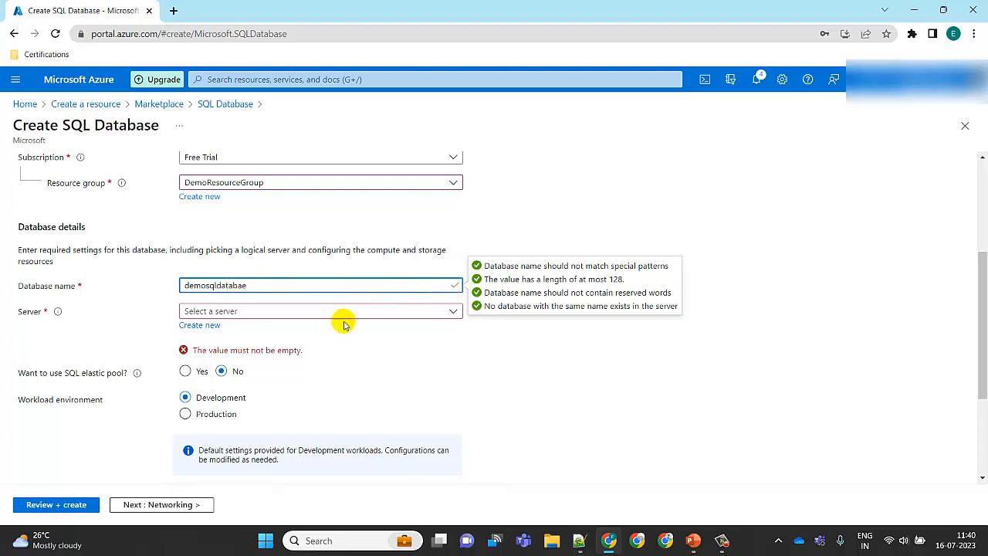
Open the form to create a new server for the database
left_click(264, 309)
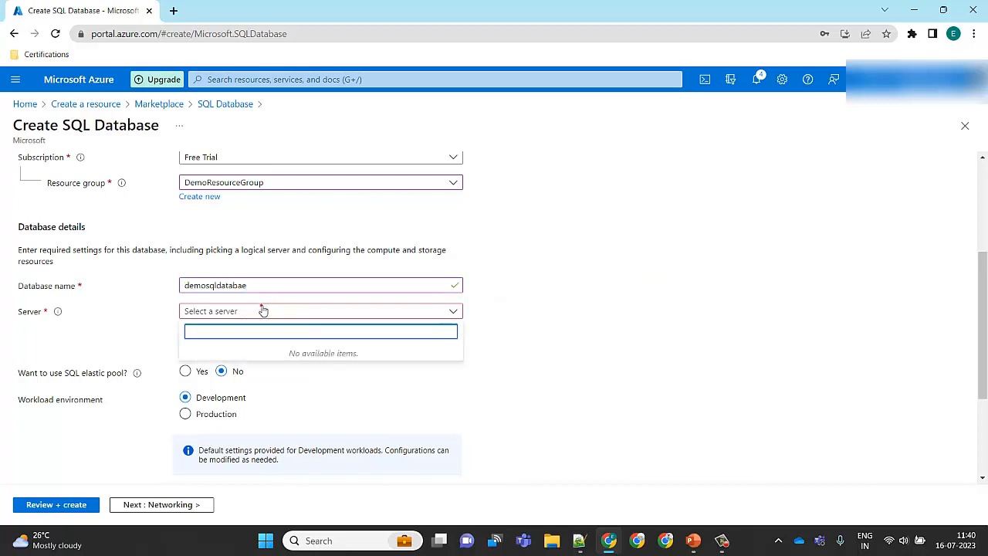
left_click(407, 369)
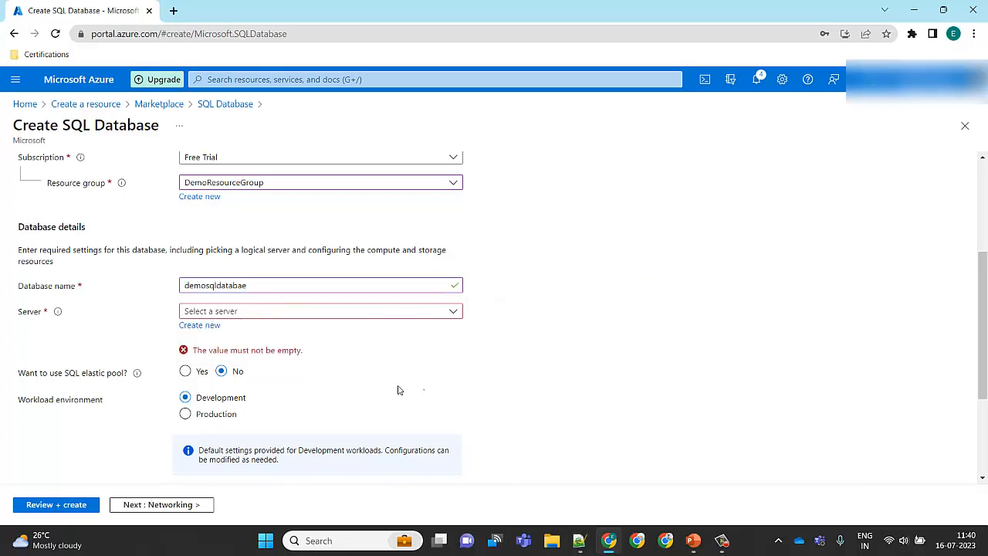
left_click(199, 325)
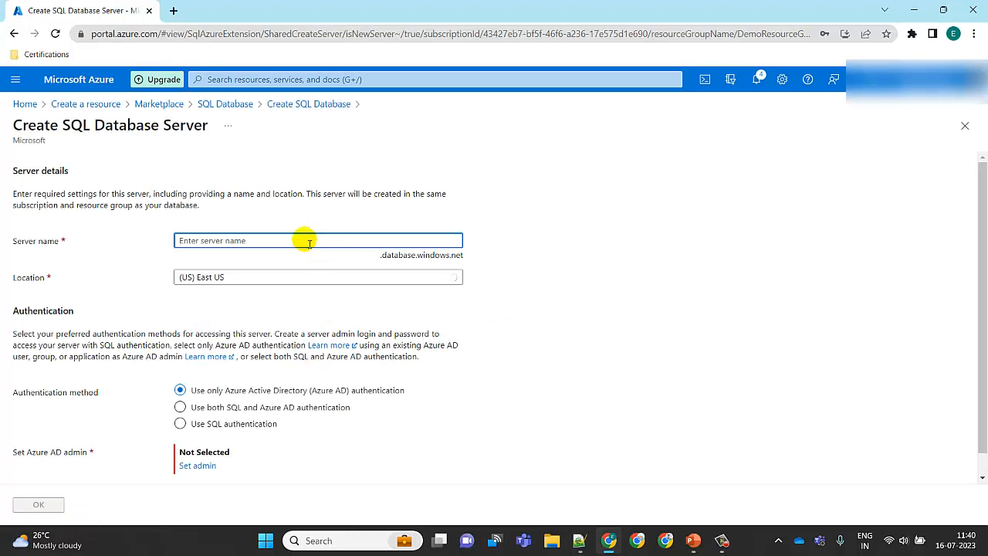
Name the new server demosqlserver and choose SQL authentication as the authentication method
type("demosqlserver")
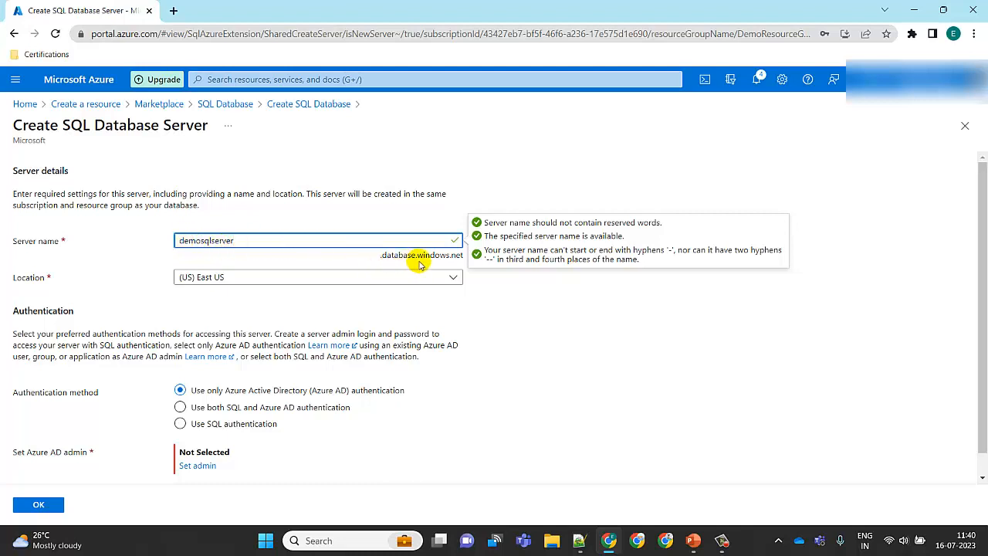
left_click(429, 316)
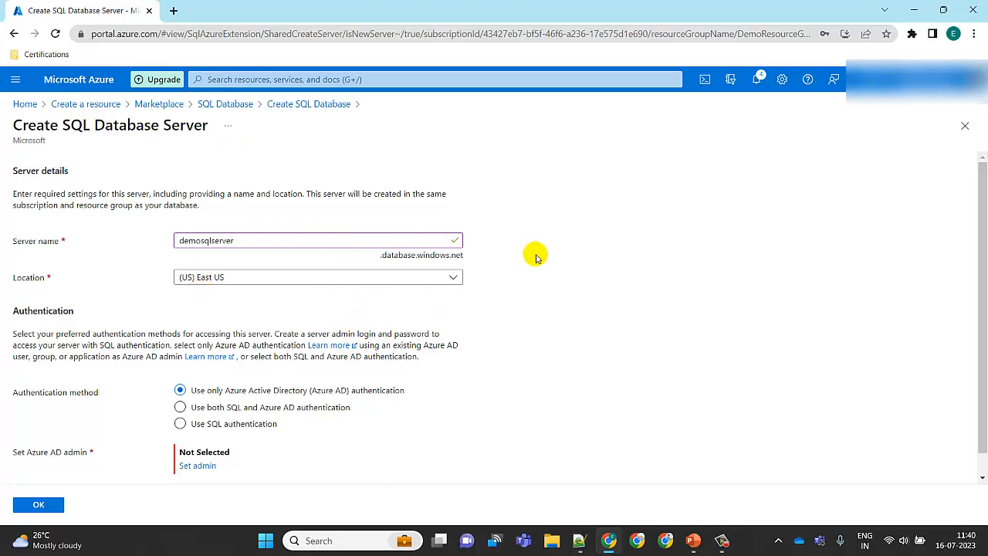
left_click_drag(982, 218, 981, 321)
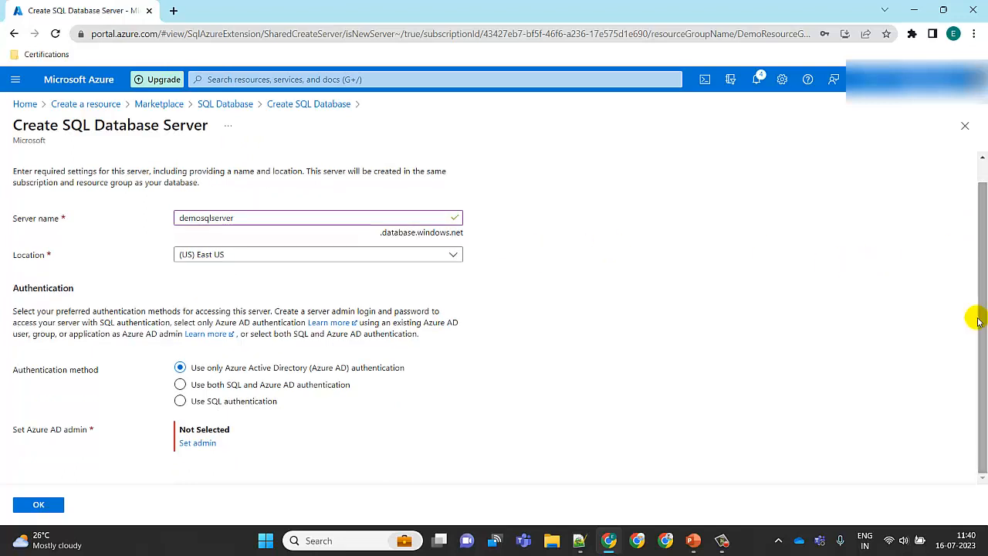
left_click(180, 401)
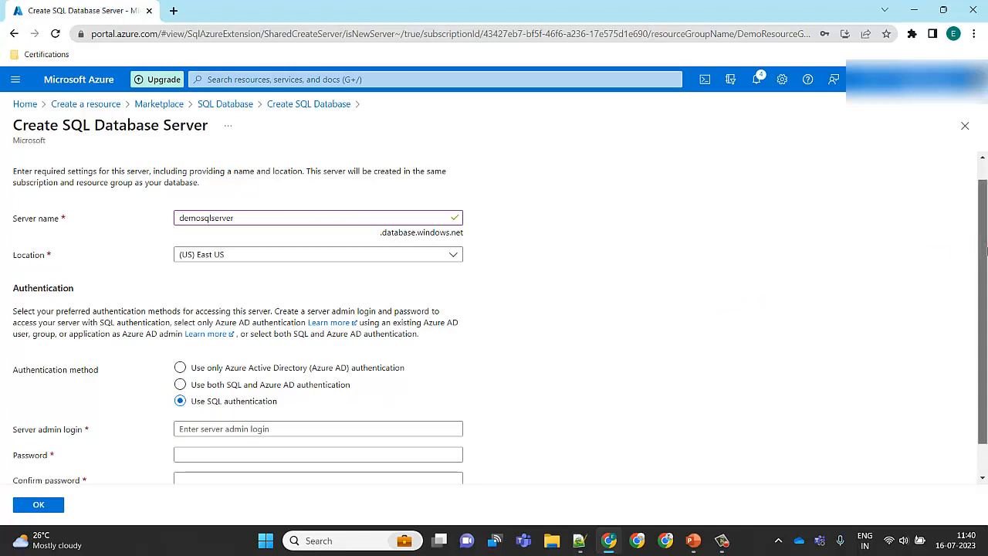
Set the server admin login to demoadmin
scroll(986, 250, "down", 2)
left_click(450, 393)
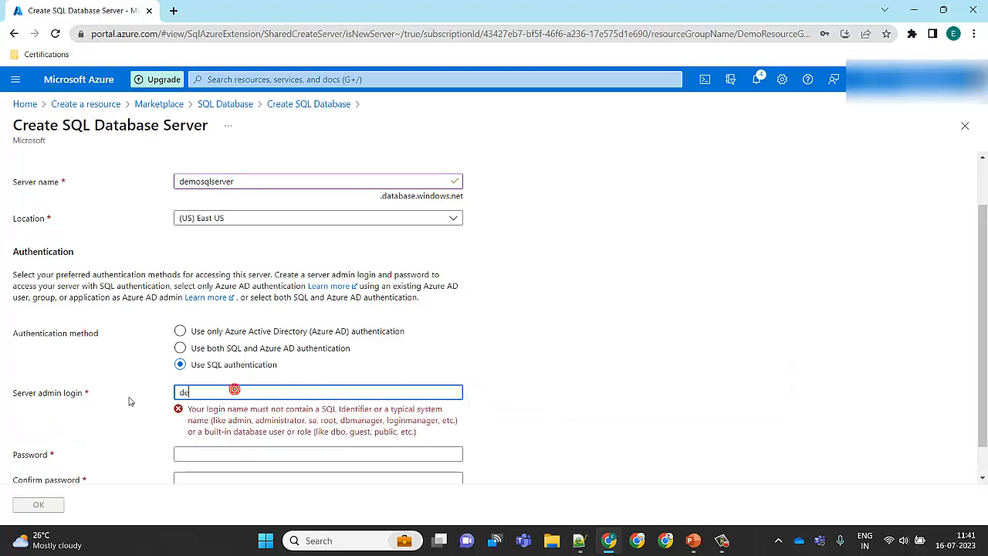
type("moadmin")
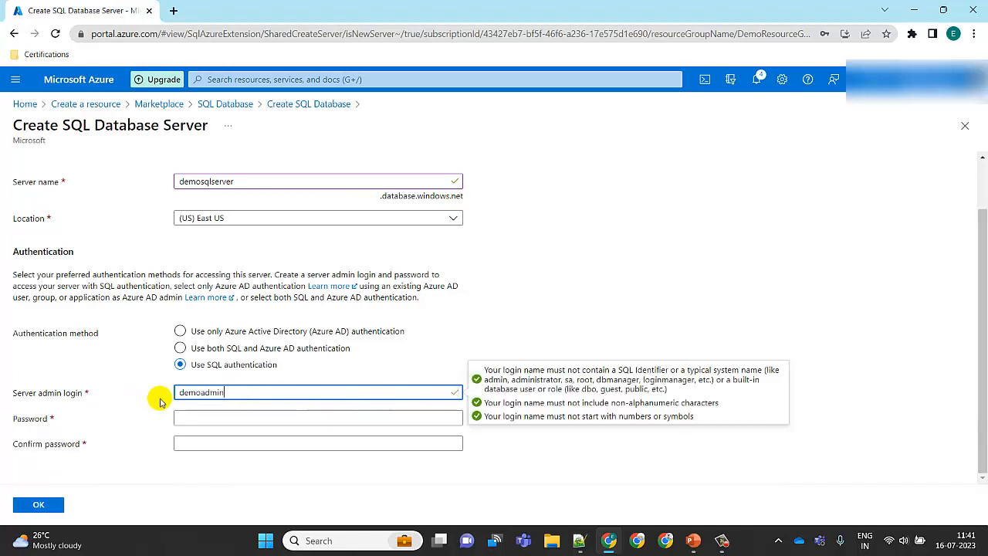
Enter the server admin password and confirm it in the password confirmation field
left_click(209, 420)
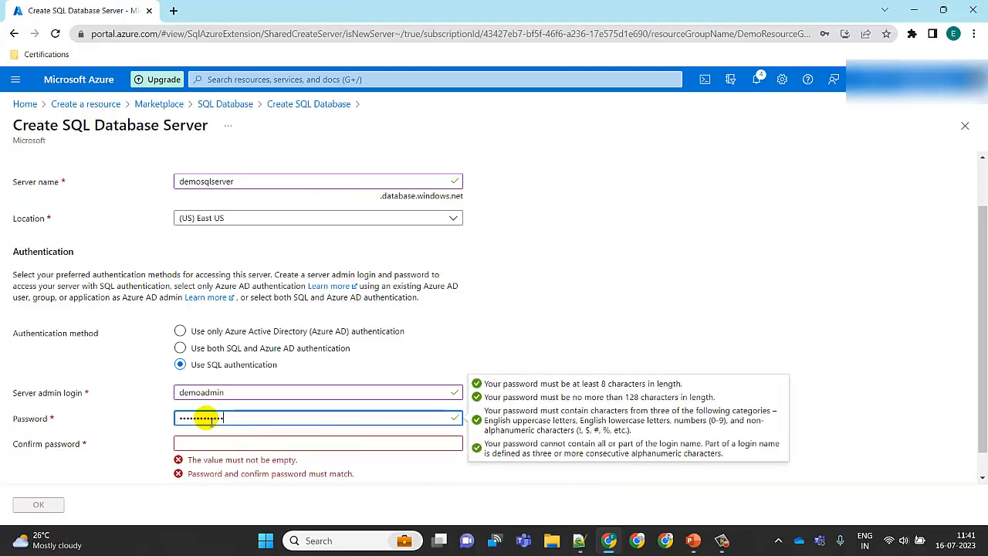
left_click(246, 446)
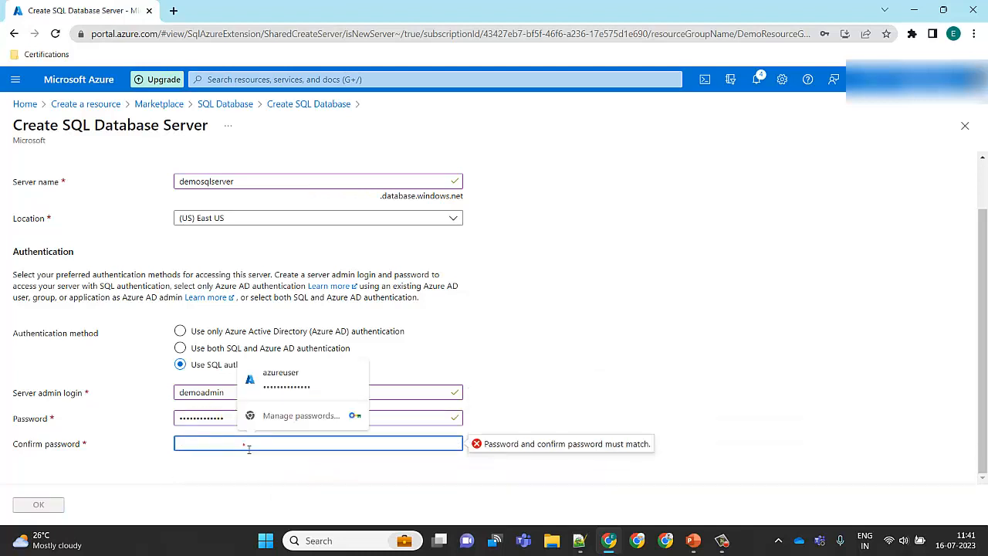
type("•••")
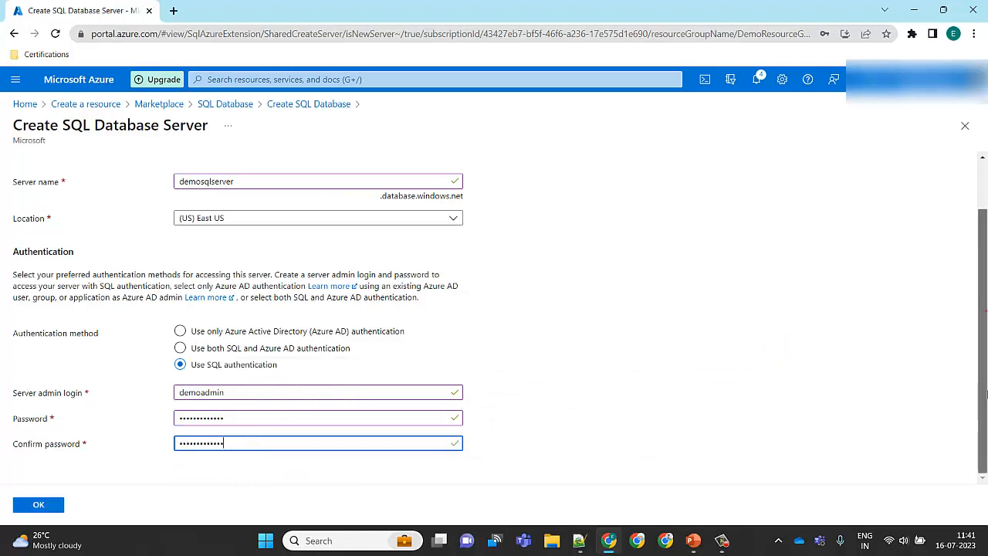
Switch to Notepad++, record the admin password on a Pass line in the notes file, and minimize it
left_click(579, 542)
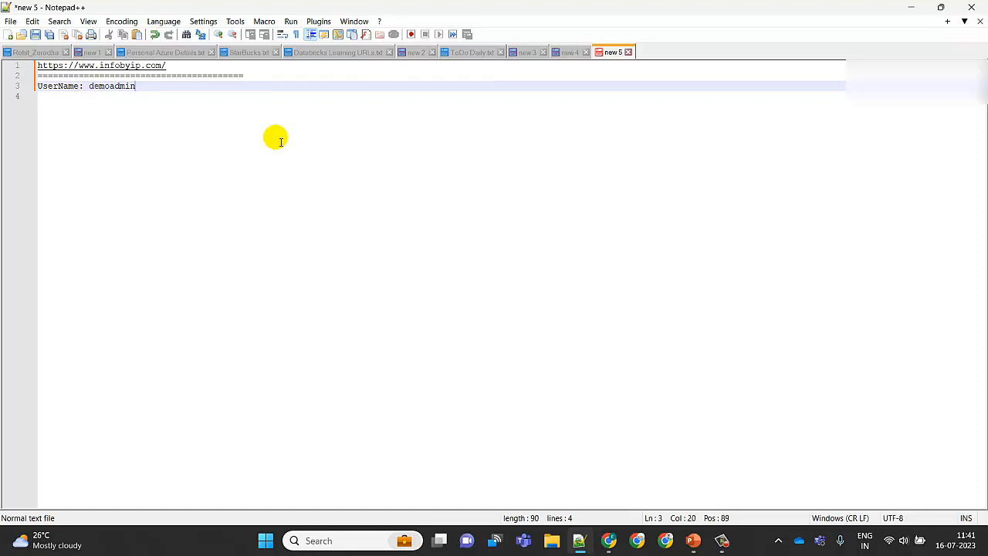
key("Return")
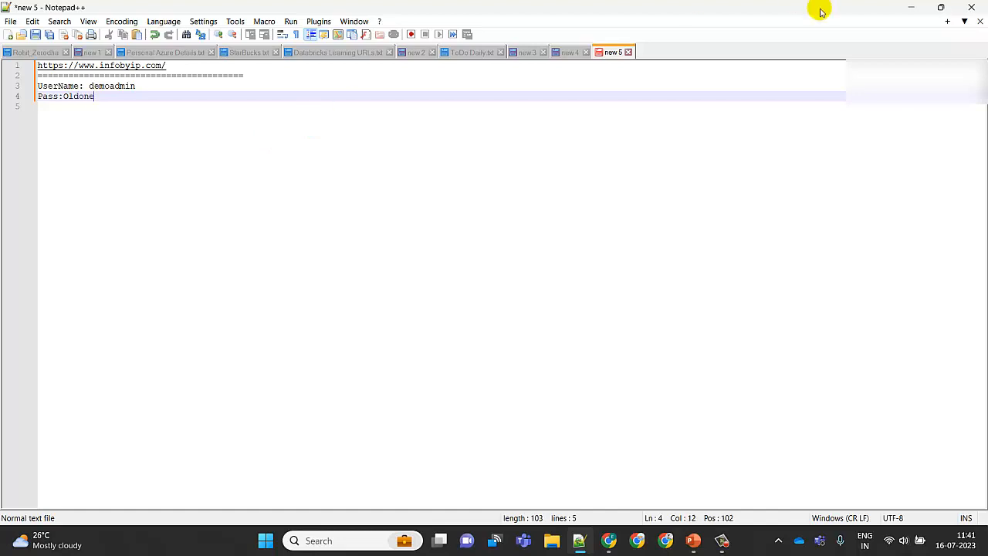
left_click(910, 7)
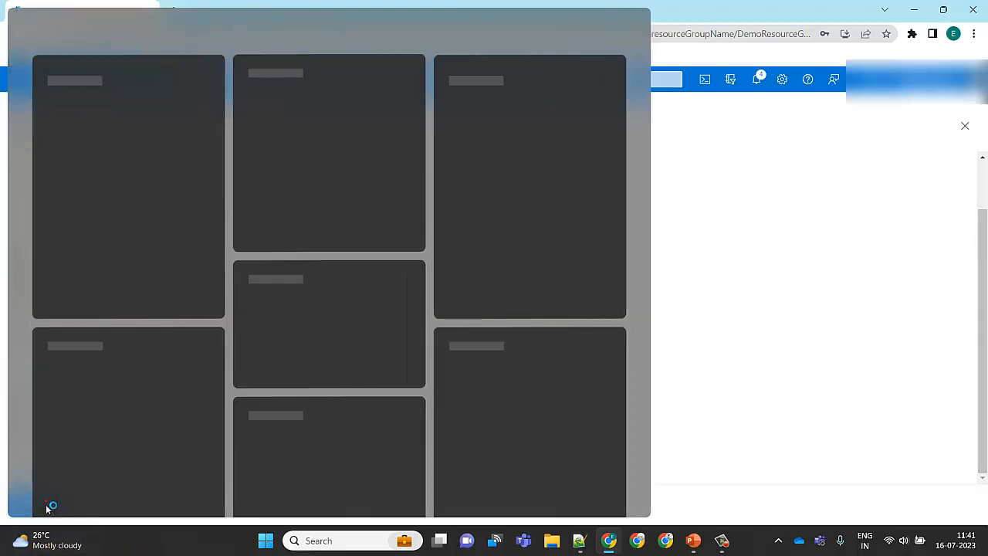
Return to the browser and confirm the new server settings to go back to the database form
left_click(46, 501)
left_click(677, 277)
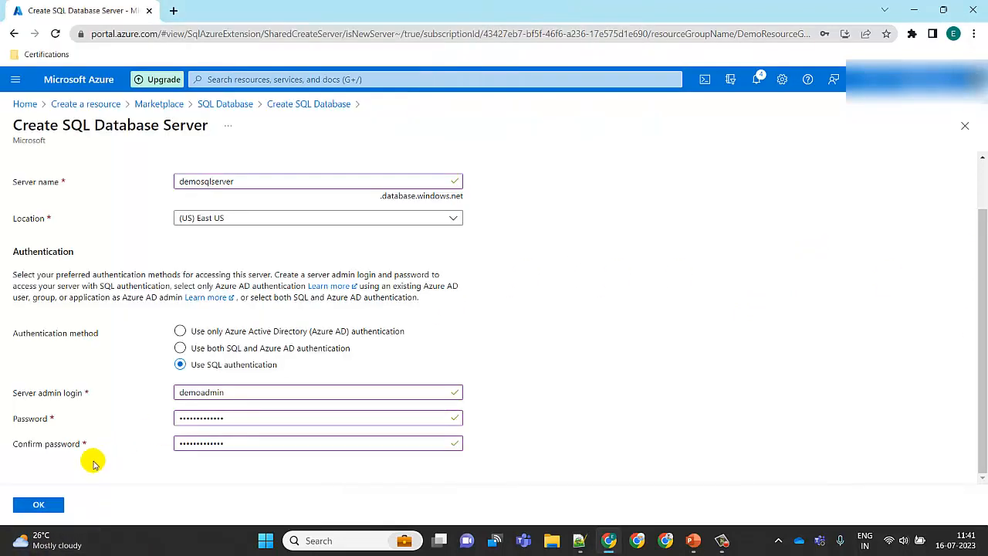
left_click(59, 508)
left_click(57, 506)
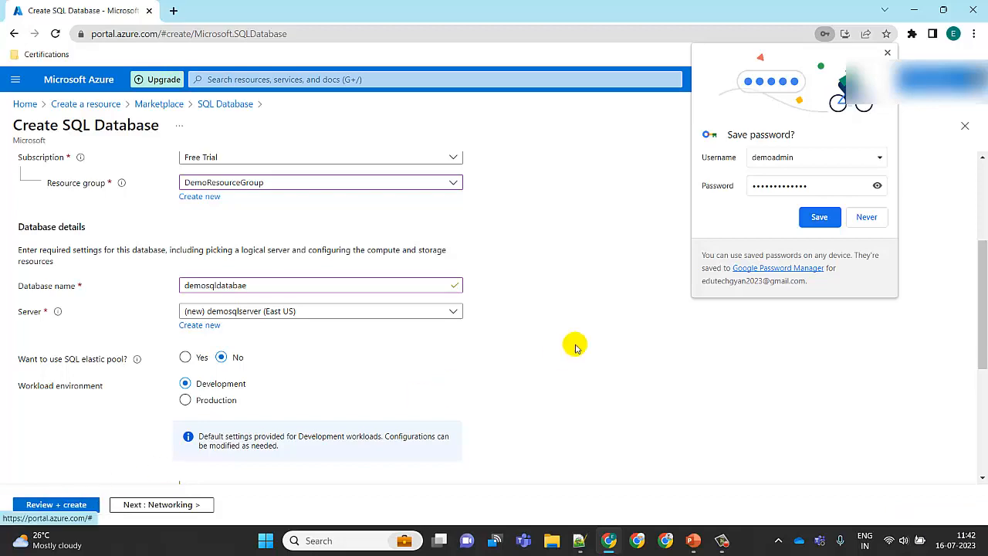
Decline the browser's offer to save the admin password
scroll(868, 218, "down", 4)
left_click(869, 219)
left_click(866, 217)
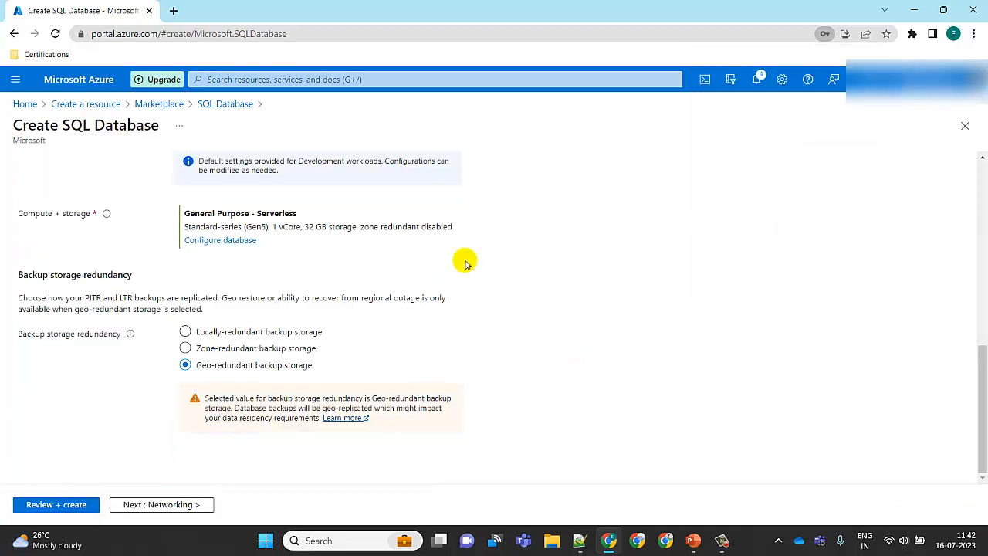
Proceed from the Basics settings to the Networking tab, keeping the default compute and backup options
left_click_drag(983, 358, 982, 231)
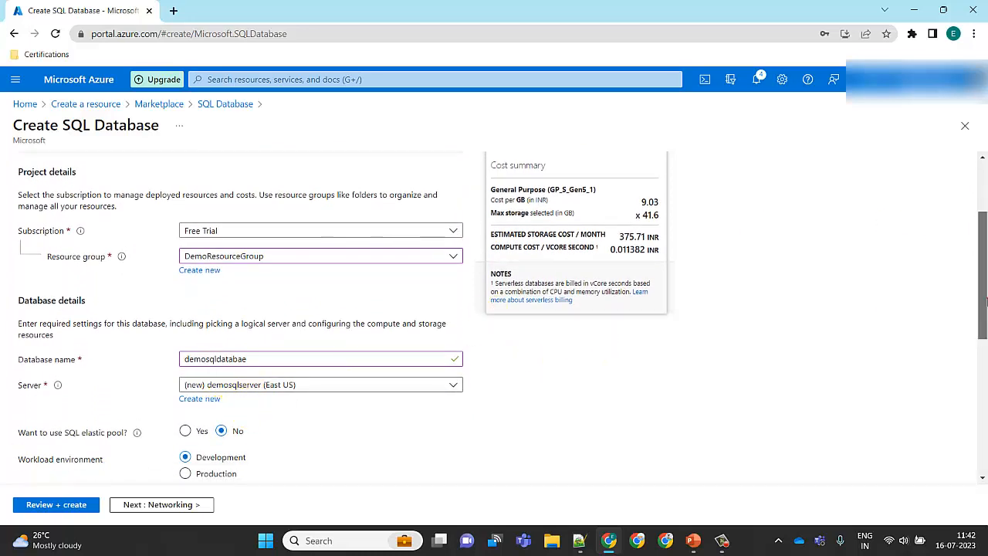
left_click_drag(982, 297, 982, 249)
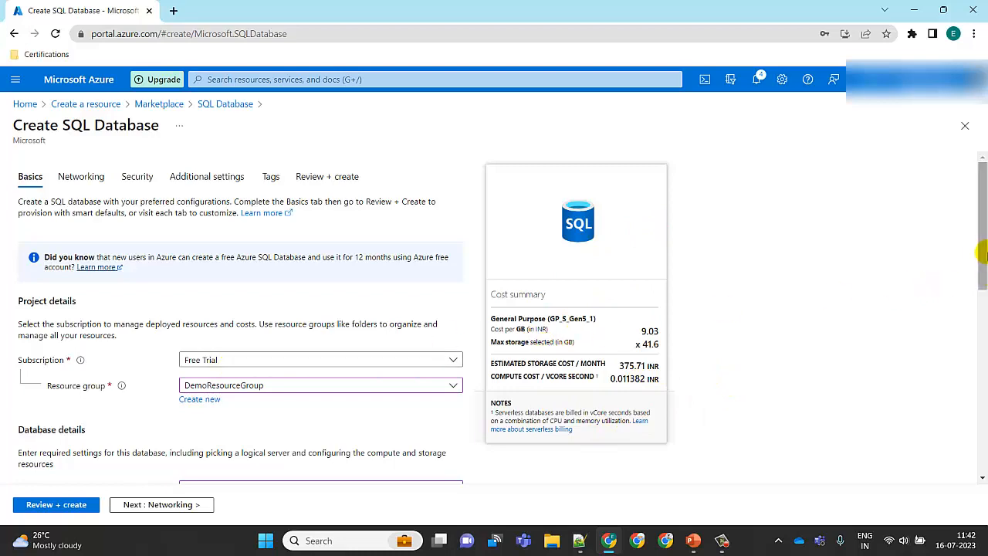
left_click_drag(985, 245, 983, 355)
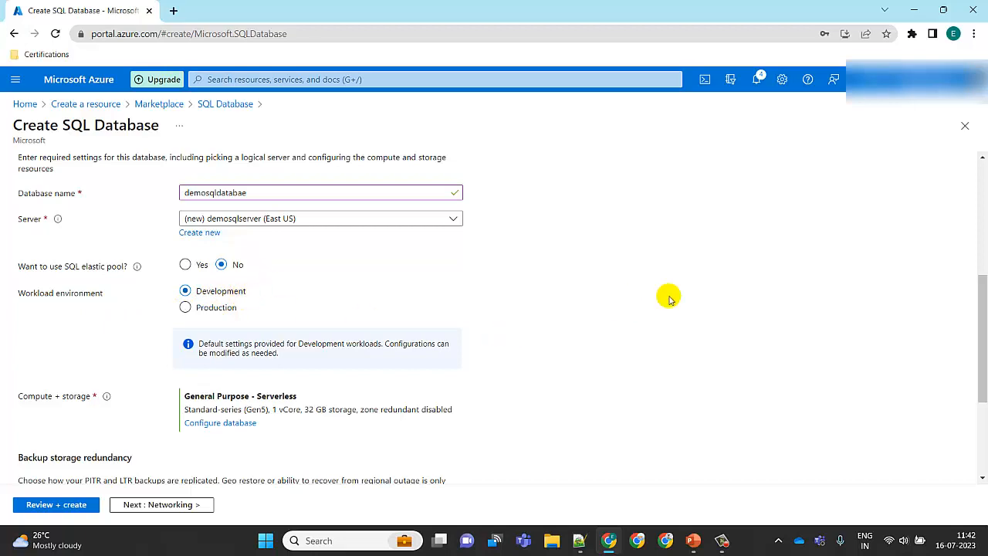
left_click_drag(983, 303, 985, 378)
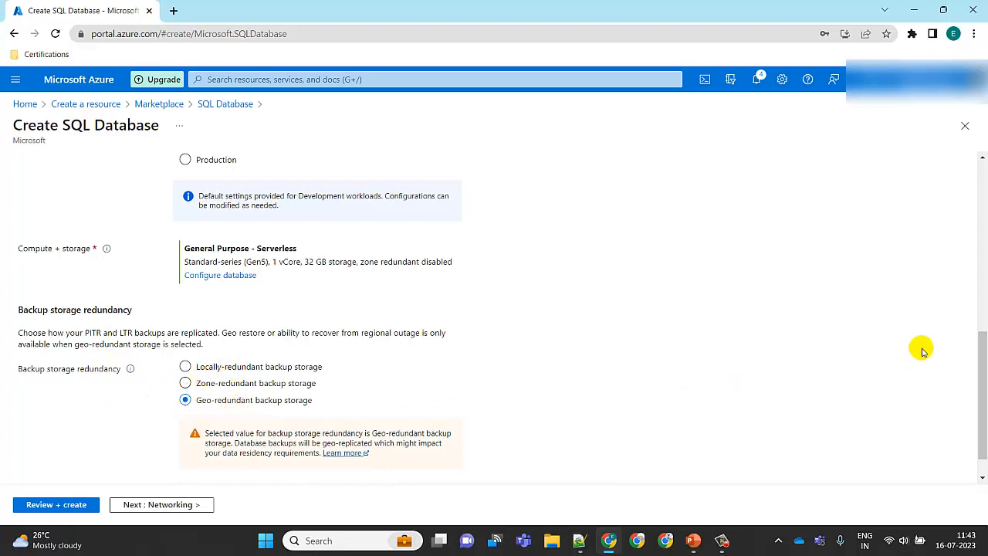
scroll(971, 368, "down", 1)
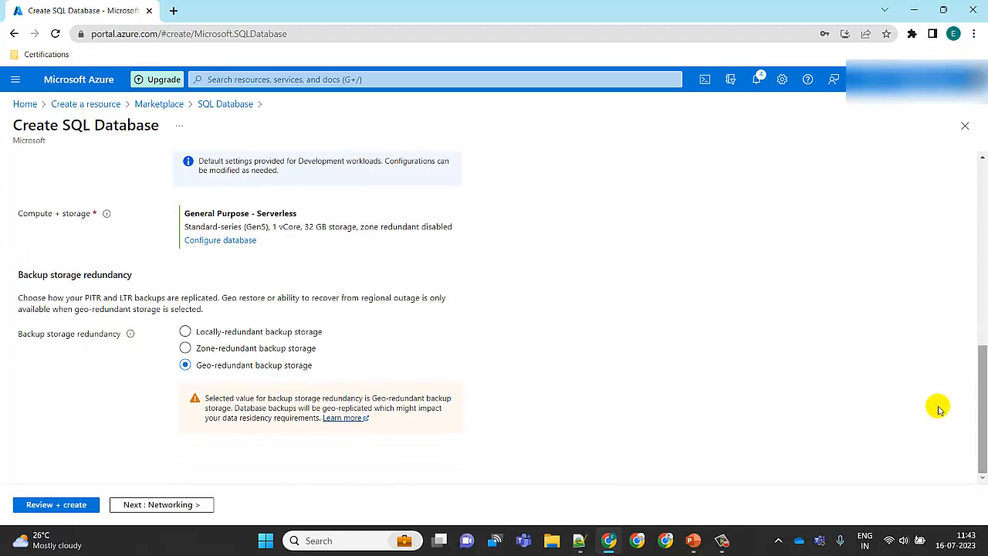
left_click(190, 508)
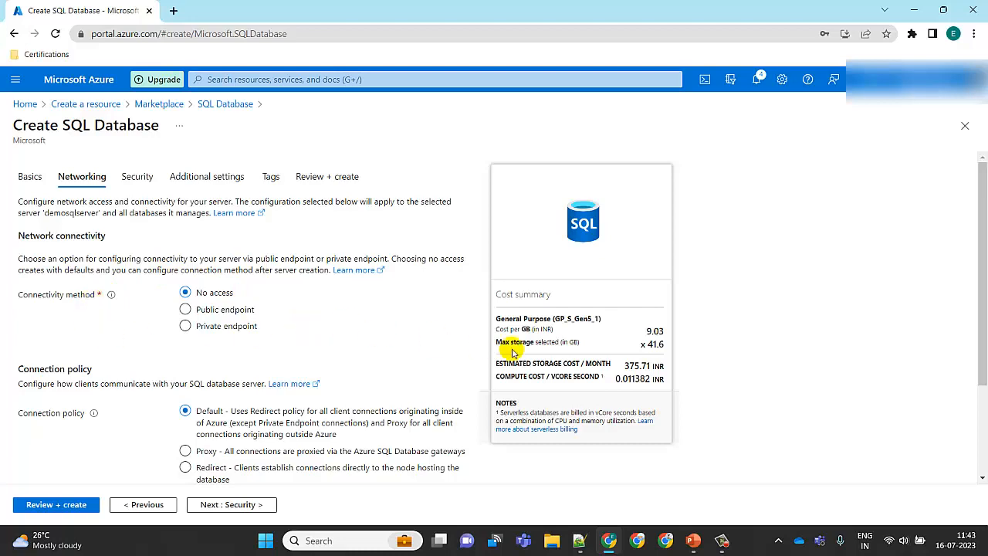
Move through the Networking and Security tabs with default settings to Additional settings
left_click_drag(984, 240, 983, 316)
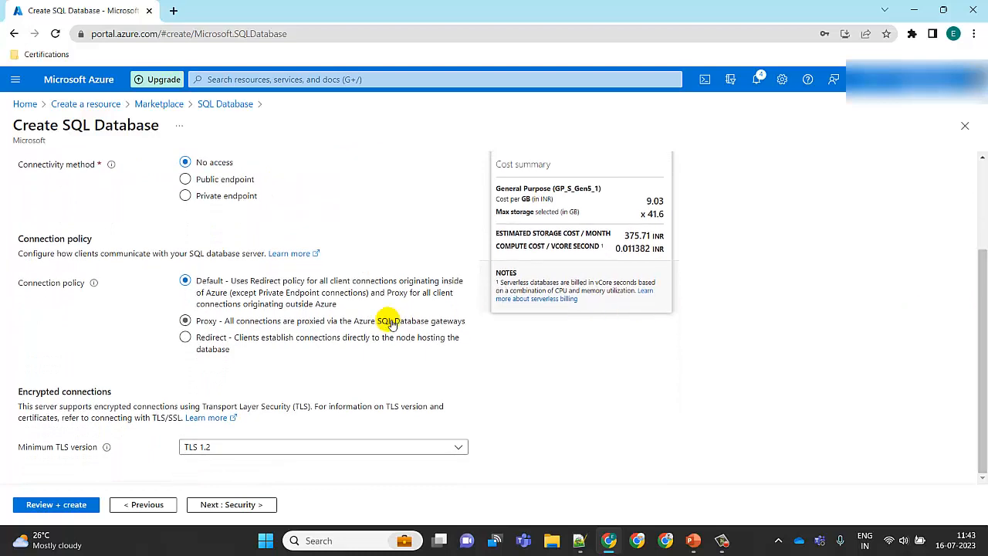
left_click(257, 504)
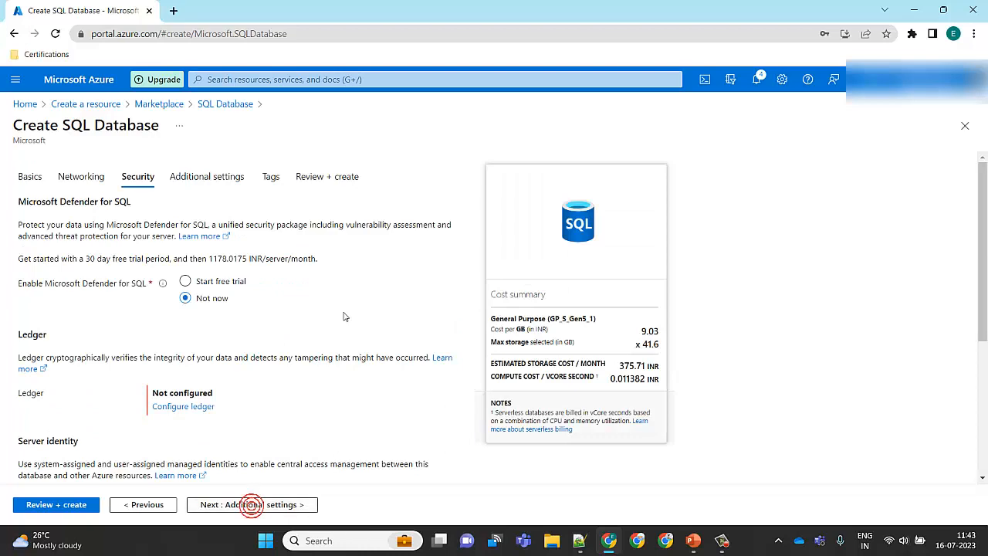
left_click_drag(984, 234, 981, 393)
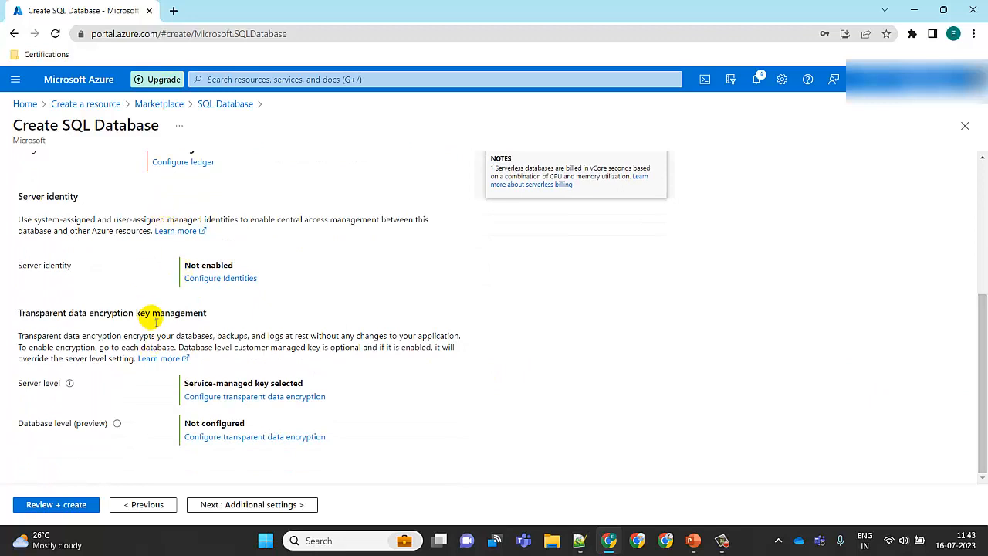
left_click(274, 506)
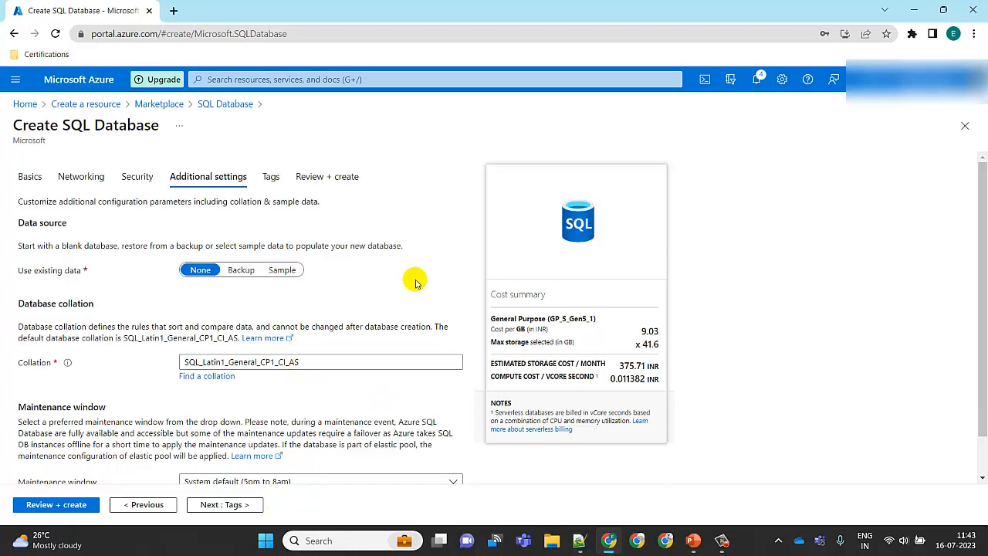
Continue past Additional settings and Tags to Review + create and create the database
scroll(983, 220, "down", 1)
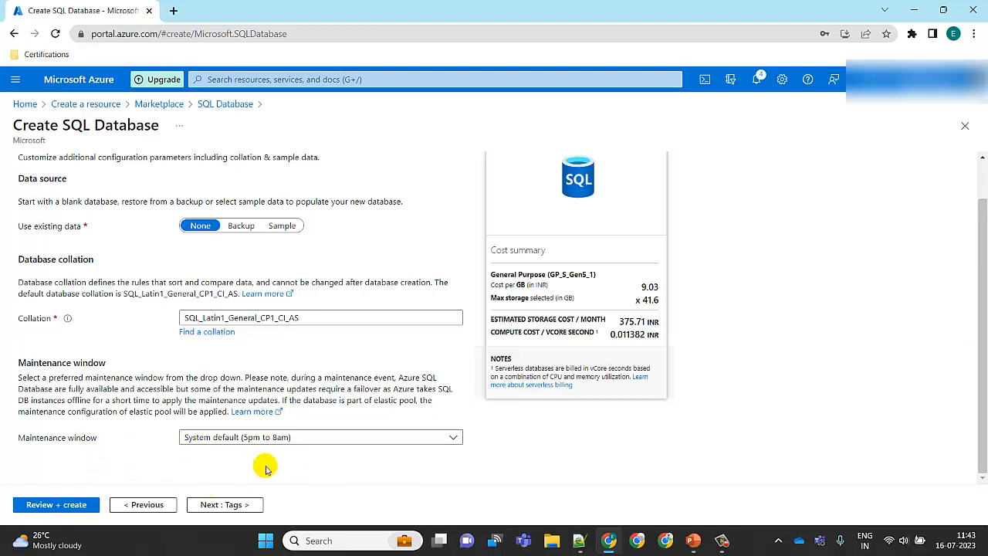
left_click(239, 504)
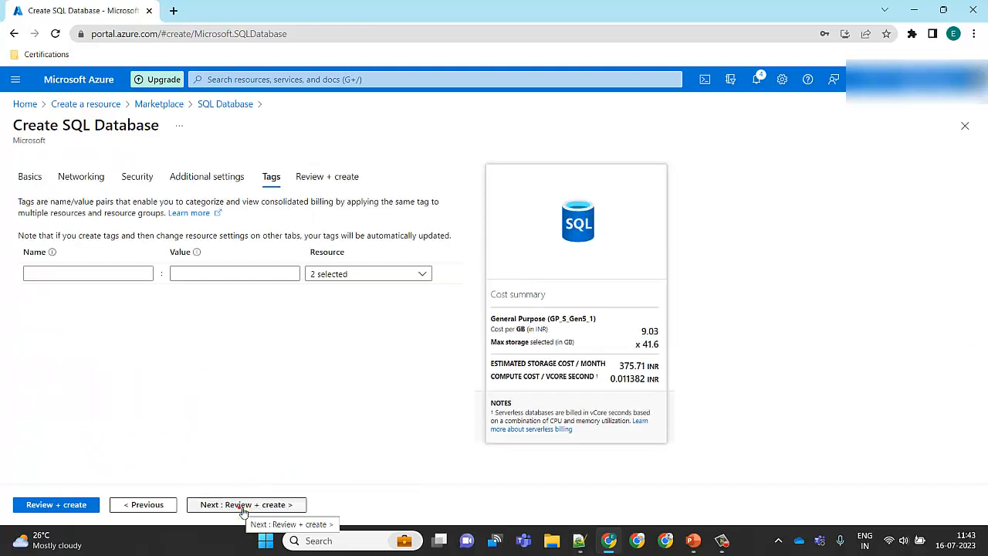
left_click(242, 505)
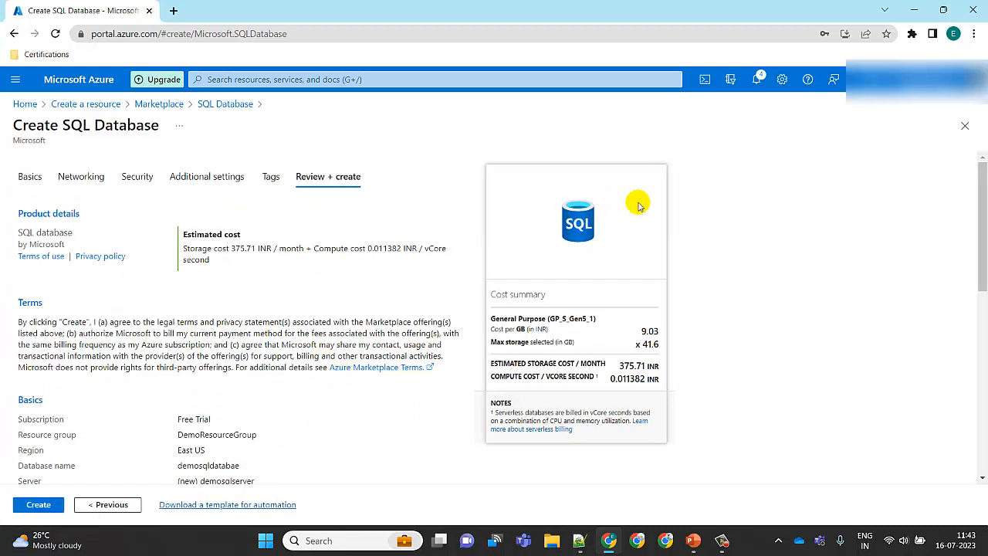
left_click_drag(985, 203, 982, 394)
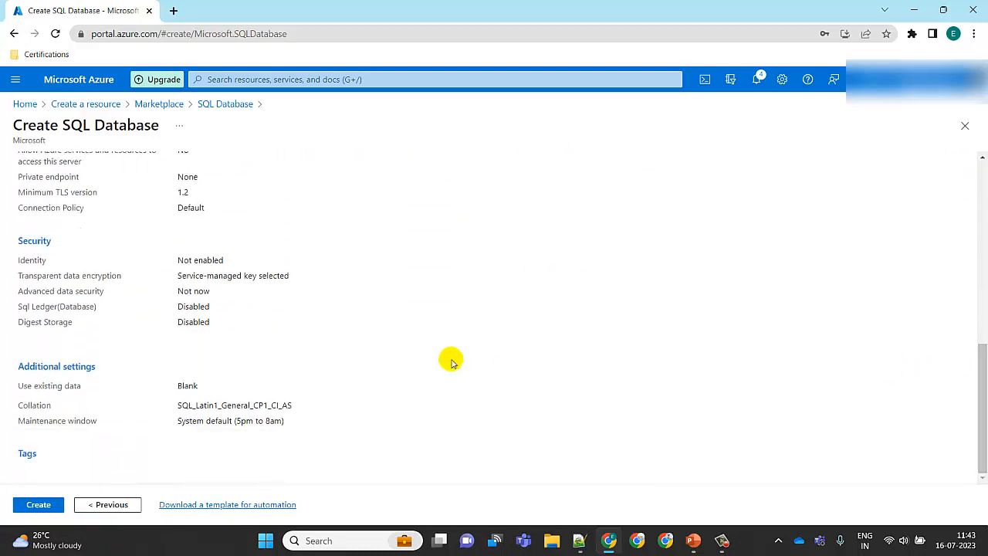
left_click(39, 505)
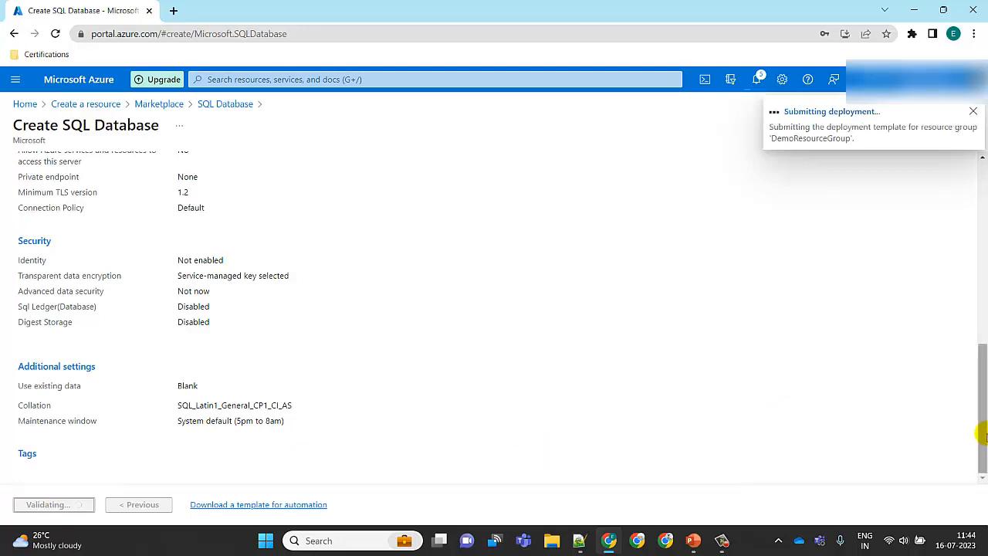
Copy the database name from the review summary and add a Database: line to the Notepad++ notes file
left_click_drag(980, 441, 981, 332)
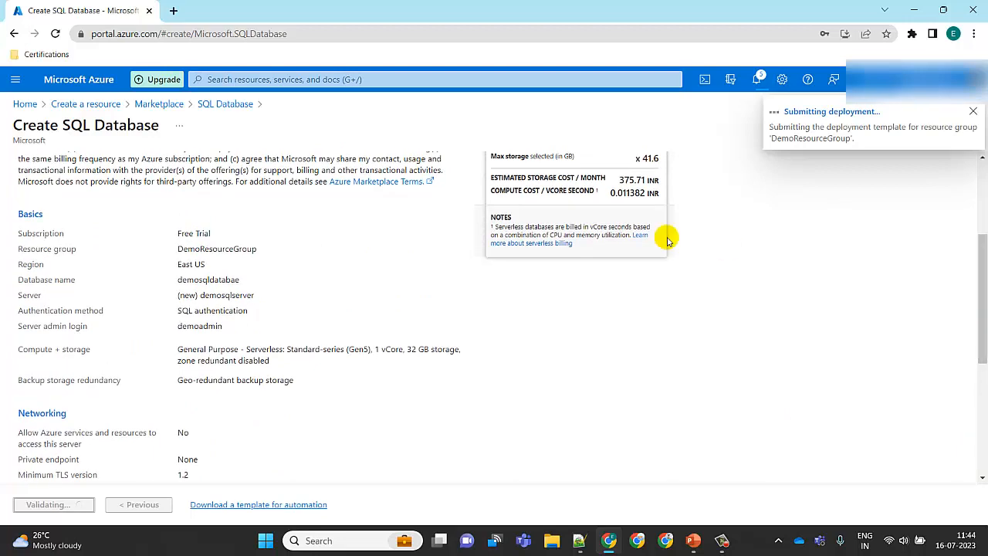
double_click(216, 279)
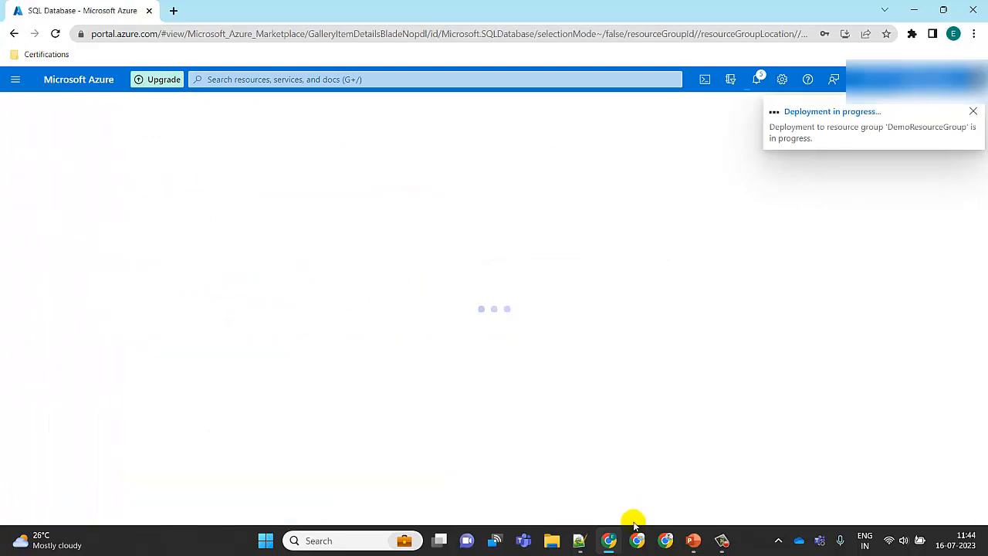
left_click(578, 546)
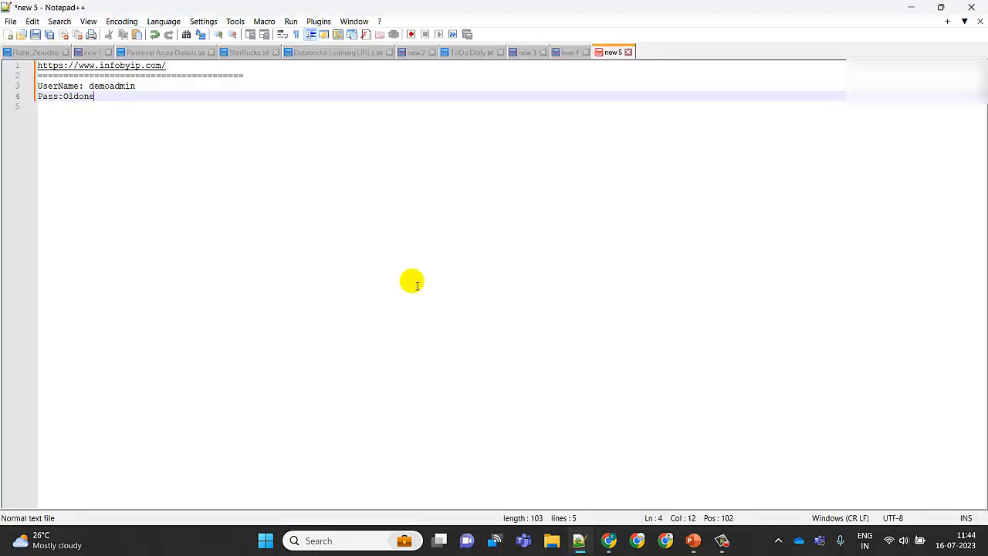
key("Return")
key("Return")
type("Database:")
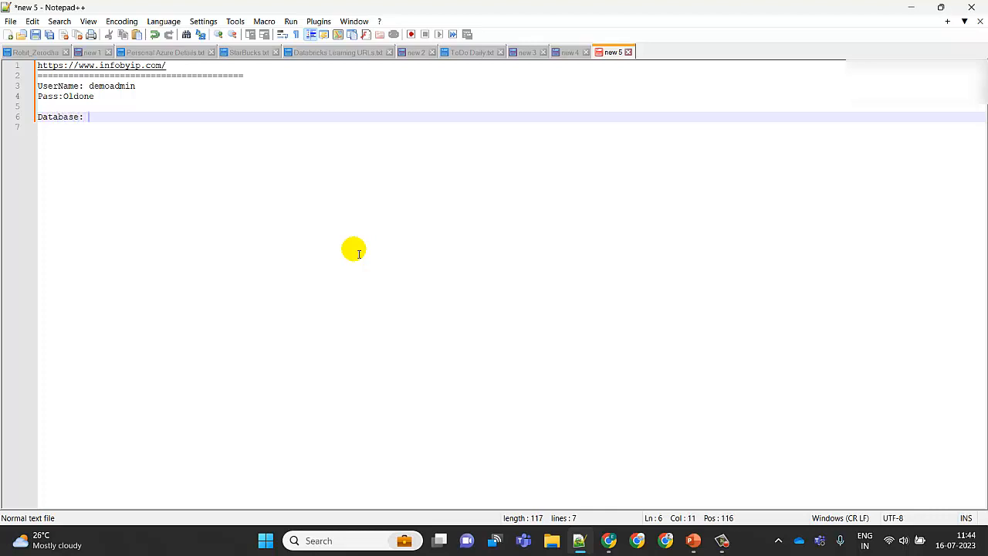
Write demosqldatabase after the Database: label in the notes and minimize the editor
type("https://www.infobyip.com/")
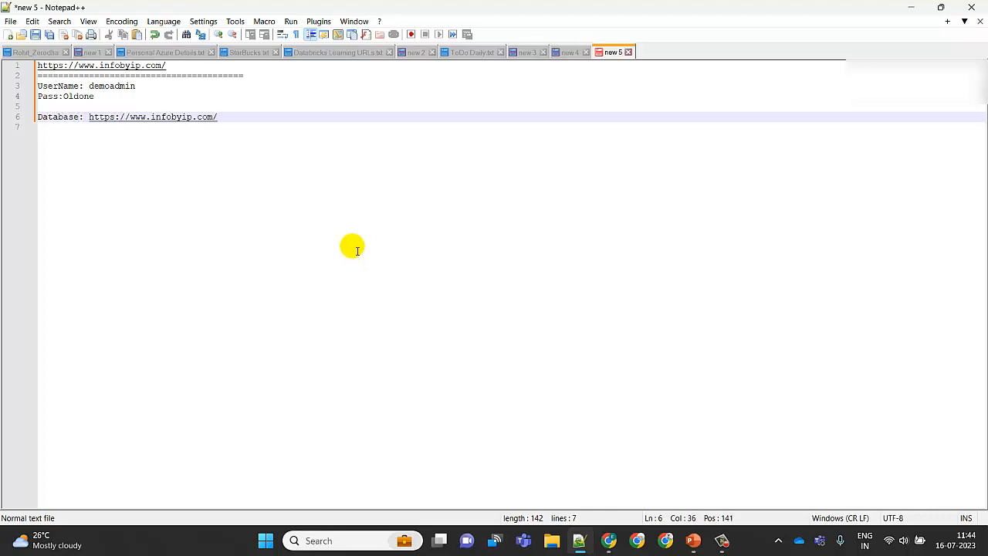
key("ctrl+z")
type("de")
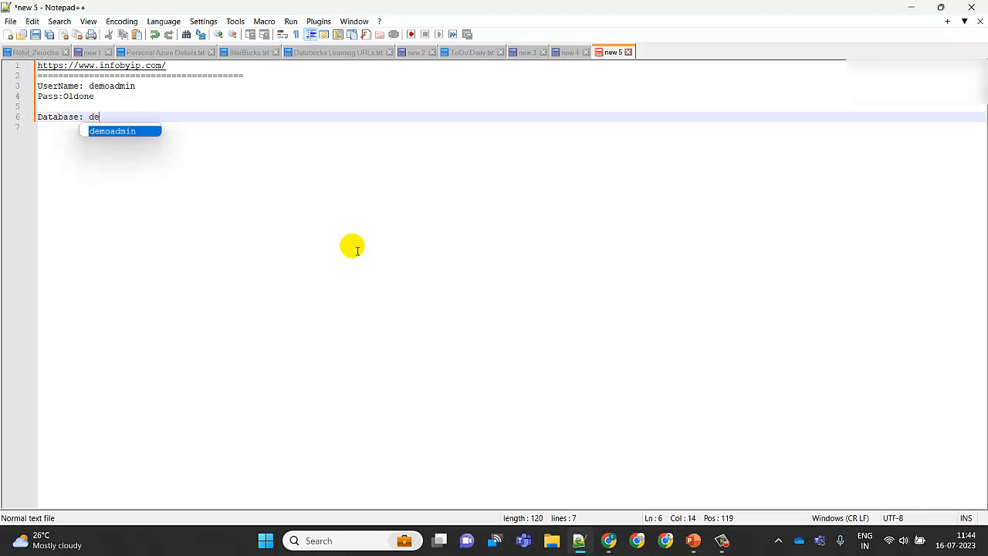
type("mosql")
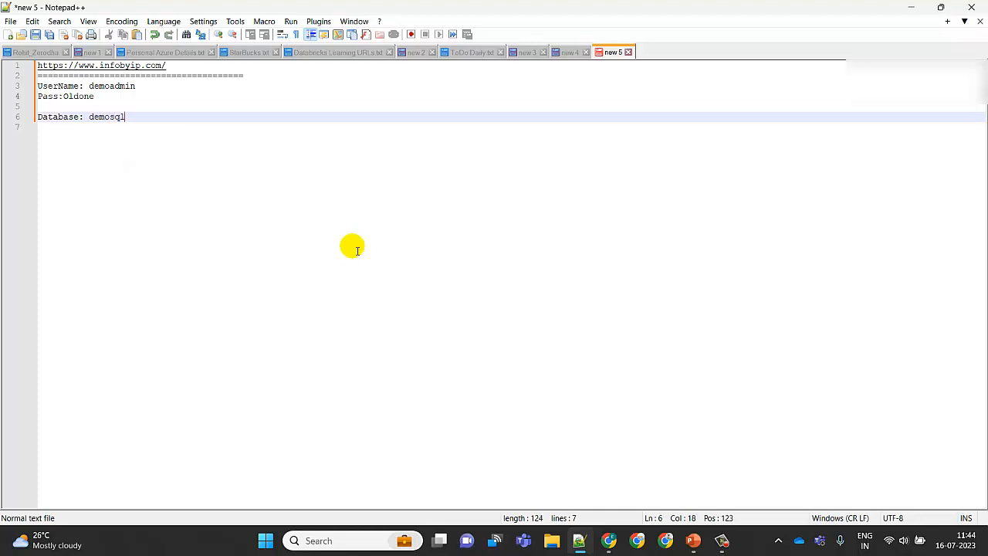
type("database")
left_click(911, 8)
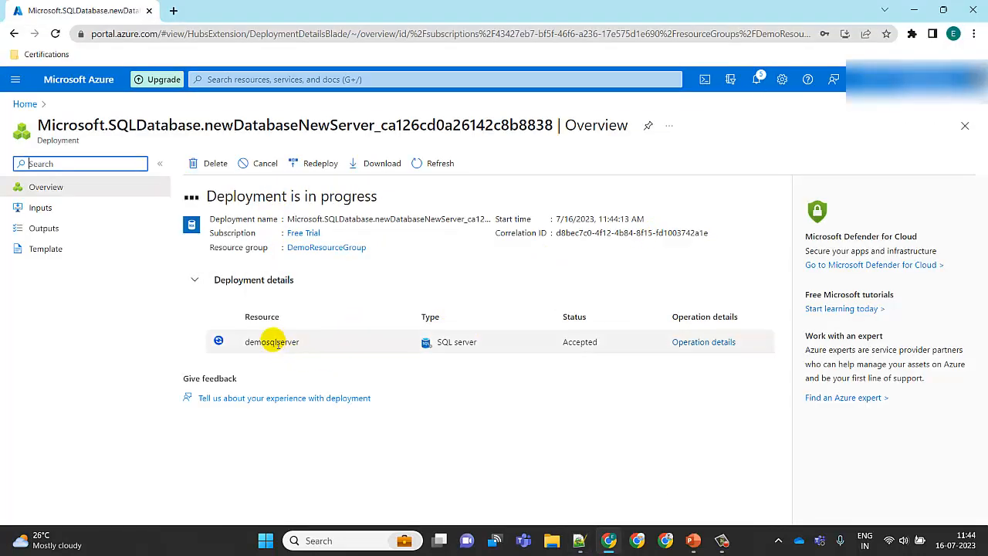
Open the deployed database resource once the deployment completes
double_click(272, 342)
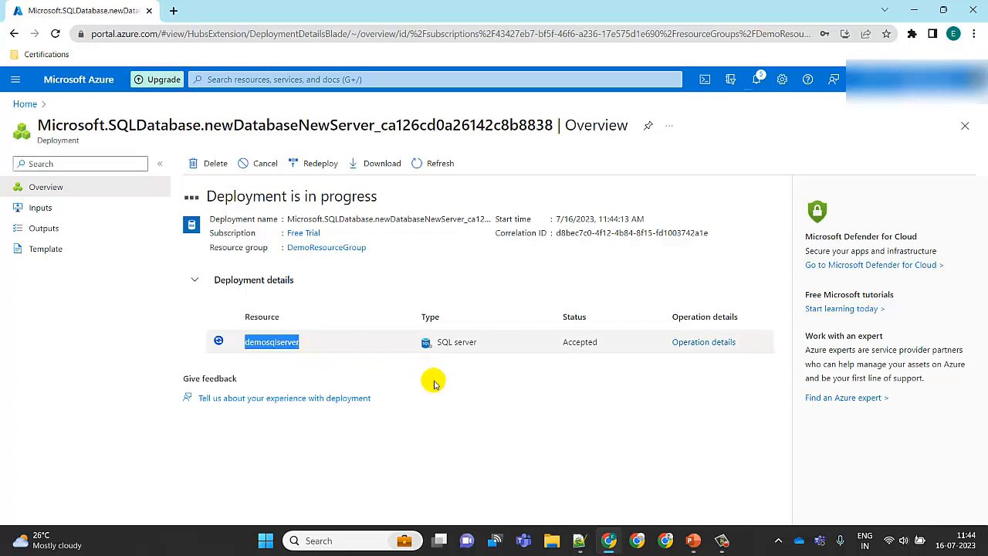
left_click(501, 380)
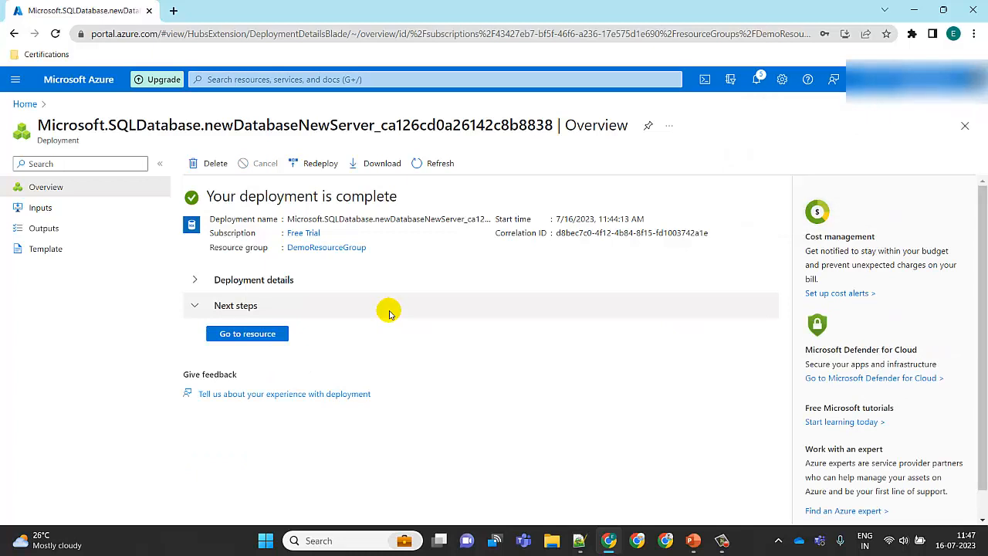
left_click(262, 336)
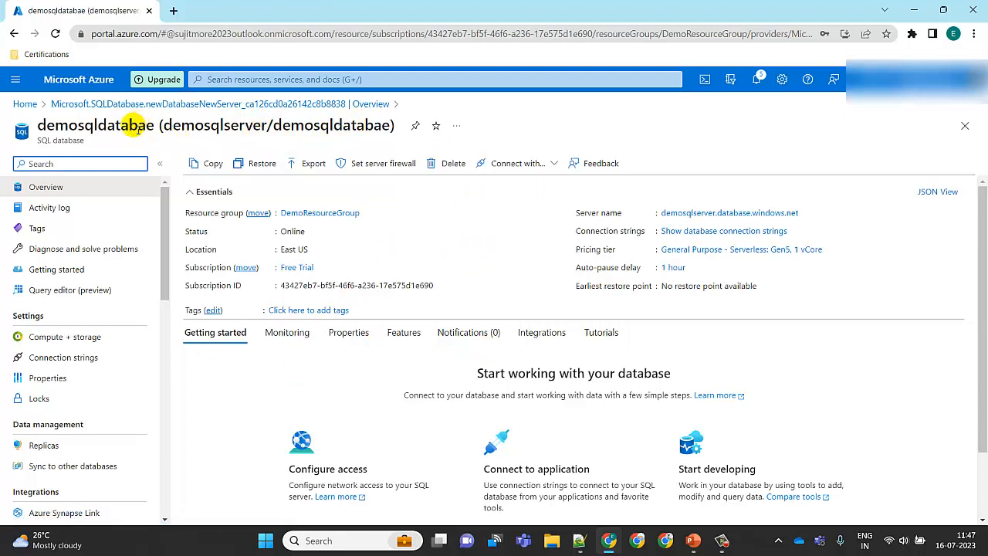
Examine the database overview and scroll through its resource menu
left_click(131, 133)
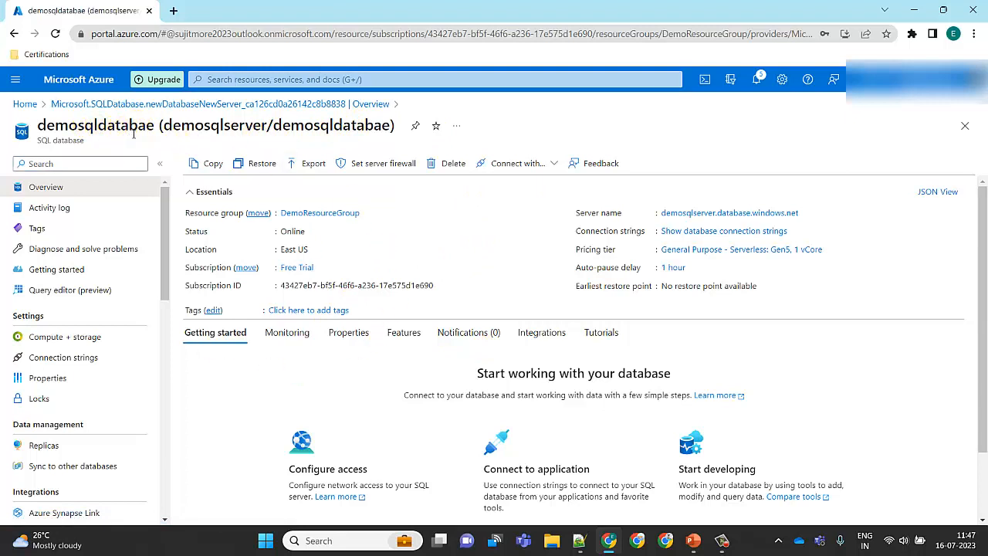
left_click(156, 136)
double_click(386, 128)
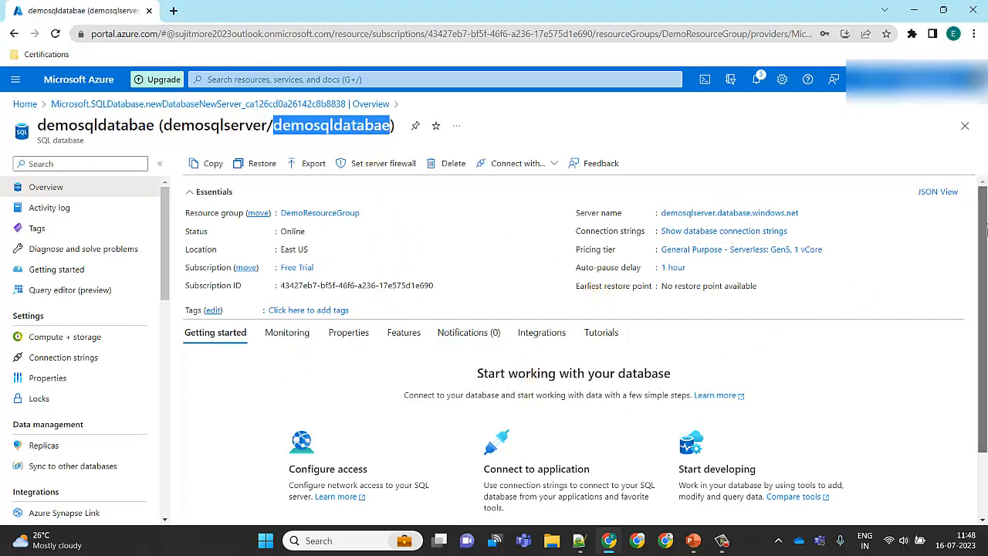
scroll(981, 338, "down", 2)
scroll(982, 338, "up", 2)
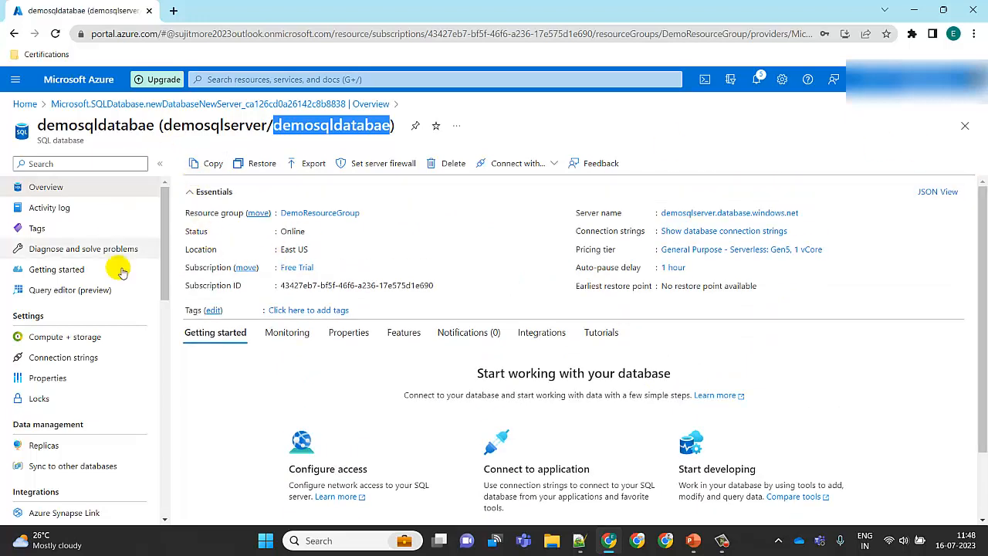
mouse_move(165, 207)
left_mouse_down()
mouse_move(179, 363)
mouse_move(177, 313)
mouse_move(176, 411)
mouse_move(162, 417)
left_mouse_up()
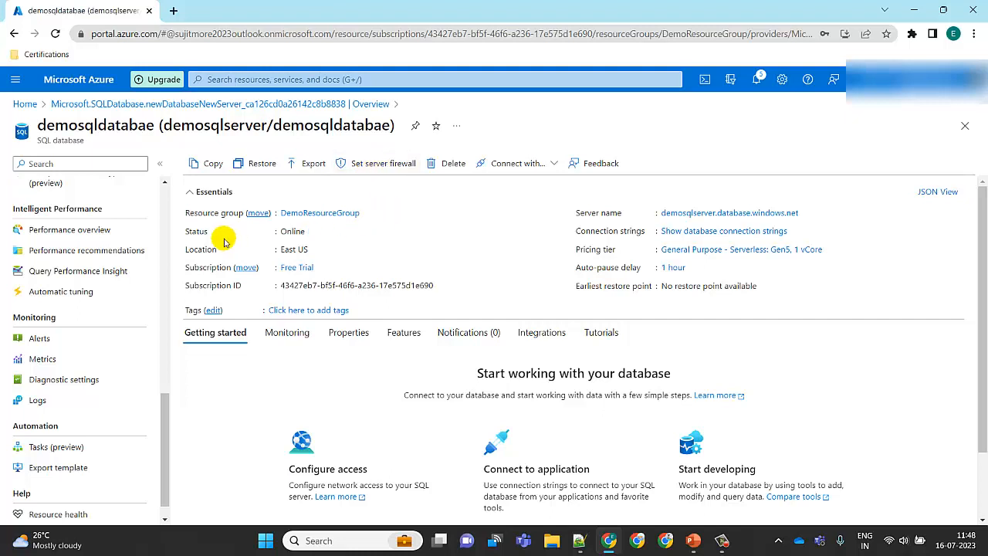
scroll(166, 207, "up", 6)
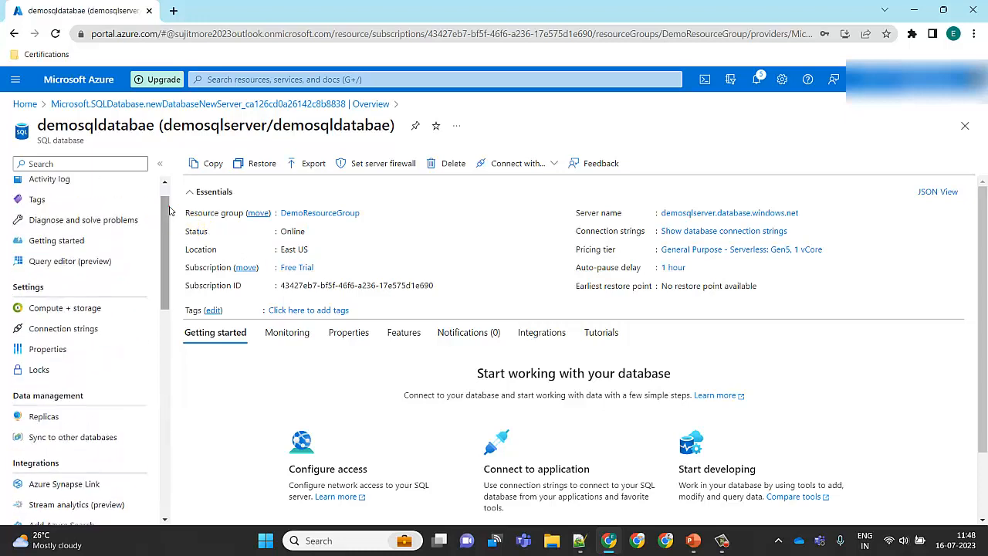
scroll(164, 215, "up", 1)
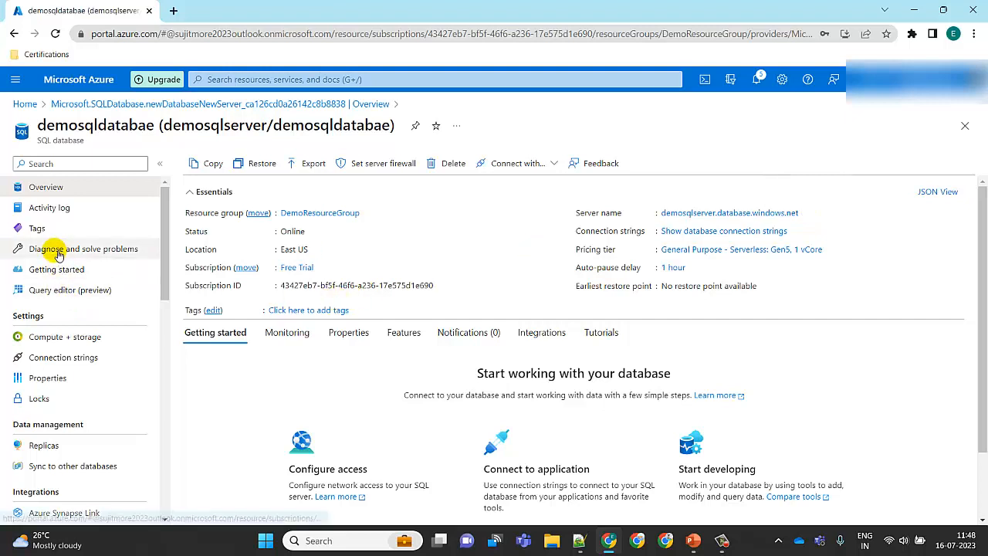
Open the Query editor for the database in a new browser tab
right_click(75, 295)
left_click(100, 305)
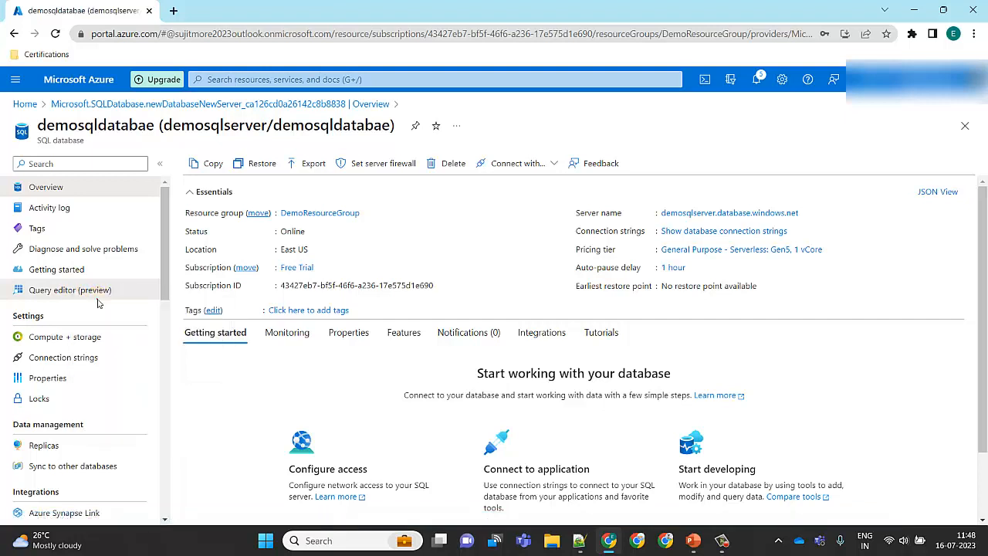
left_click(198, 10)
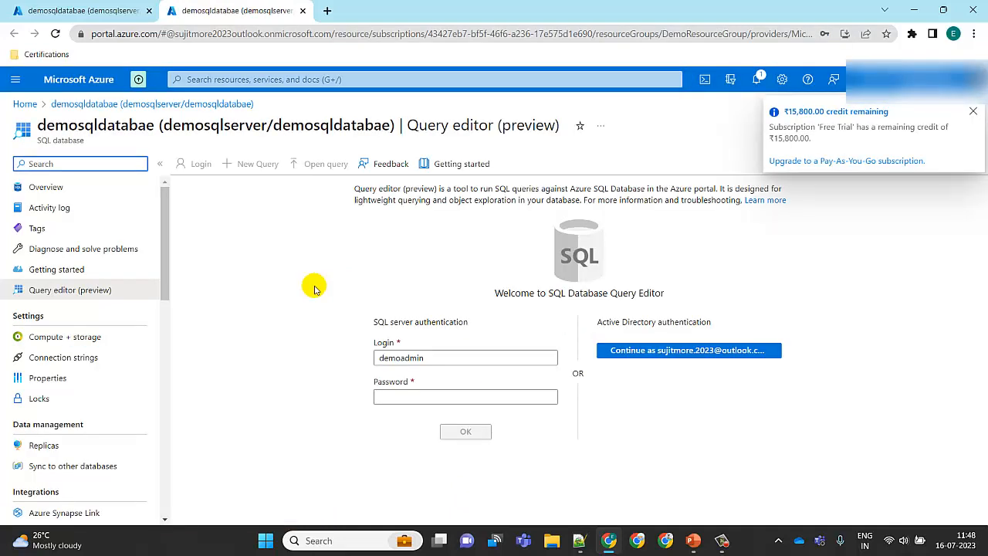
left_click(972, 111)
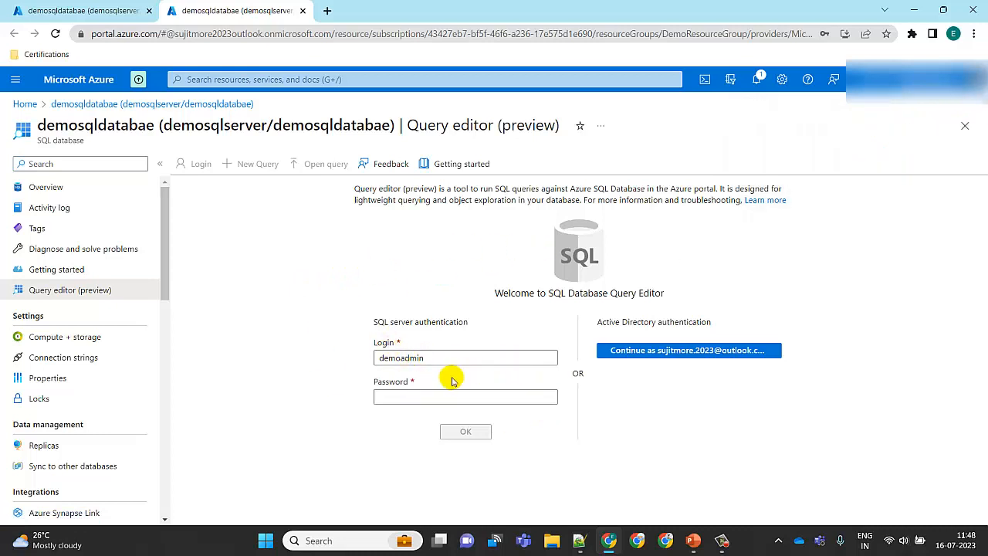
Sign in to the Query editor with SQL server authentication, entering the admin password and accepting the certificate
left_click(408, 358)
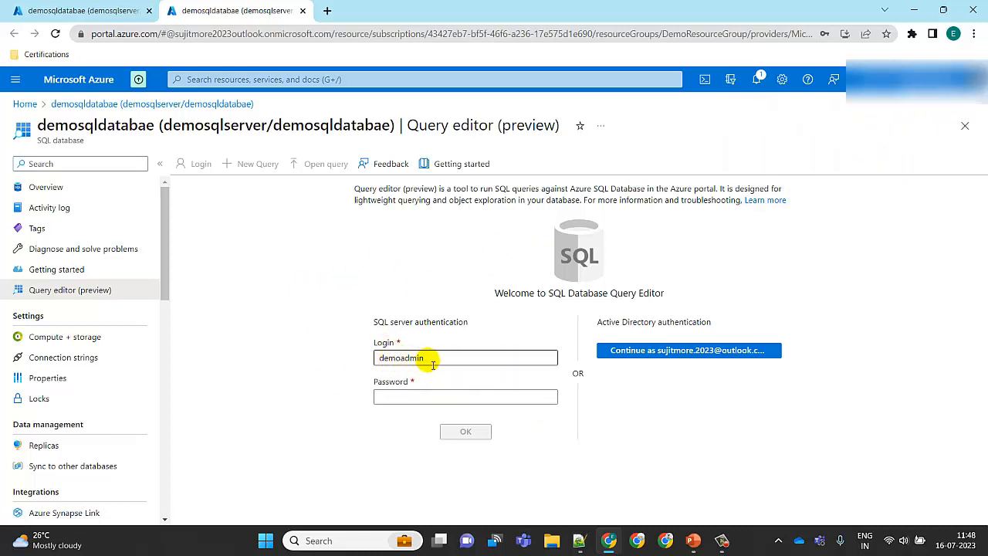
left_click(421, 398)
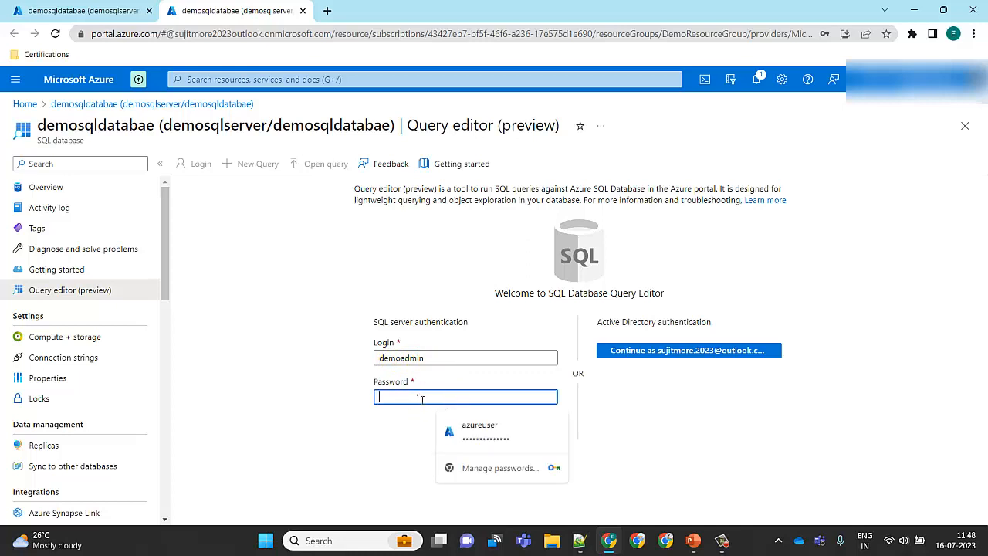
type("••")
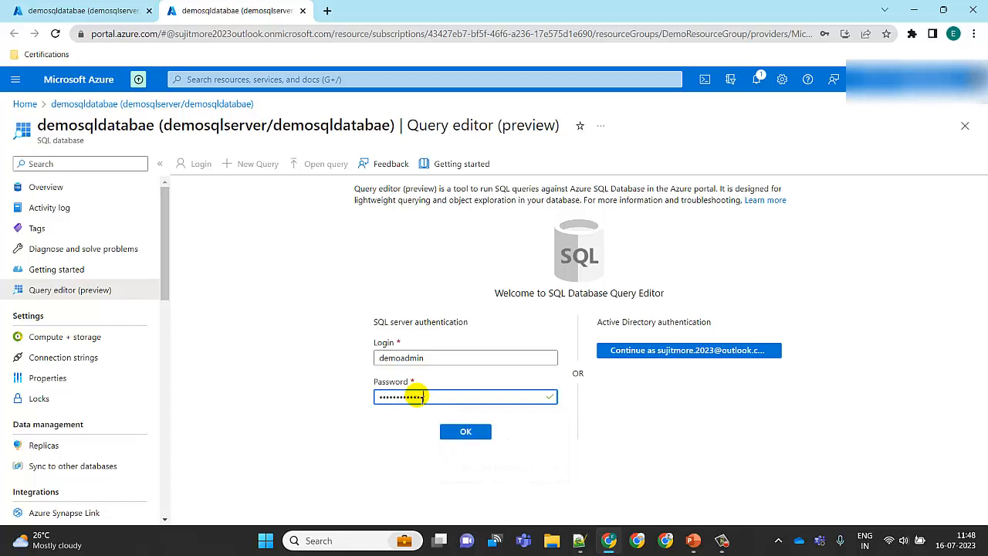
left_click(466, 429)
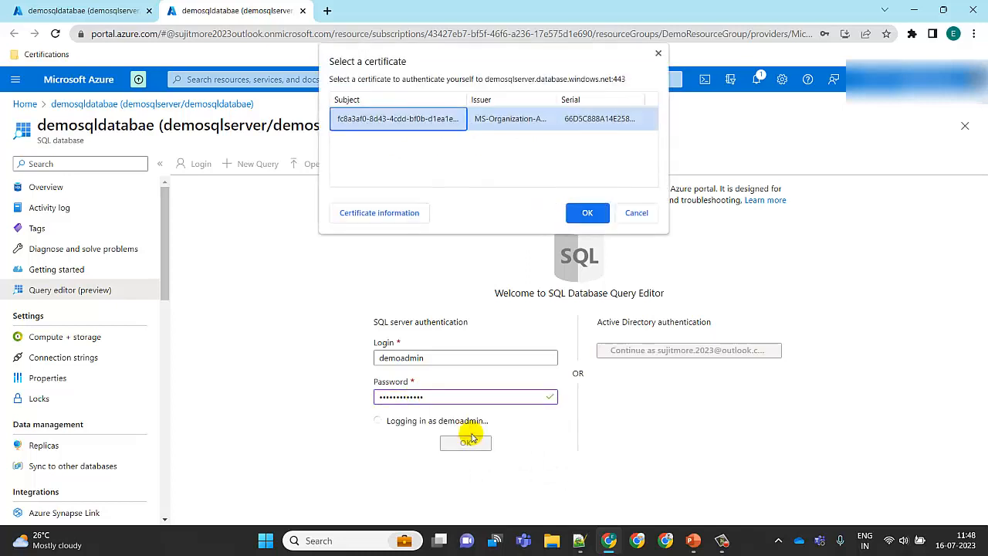
left_click(588, 213)
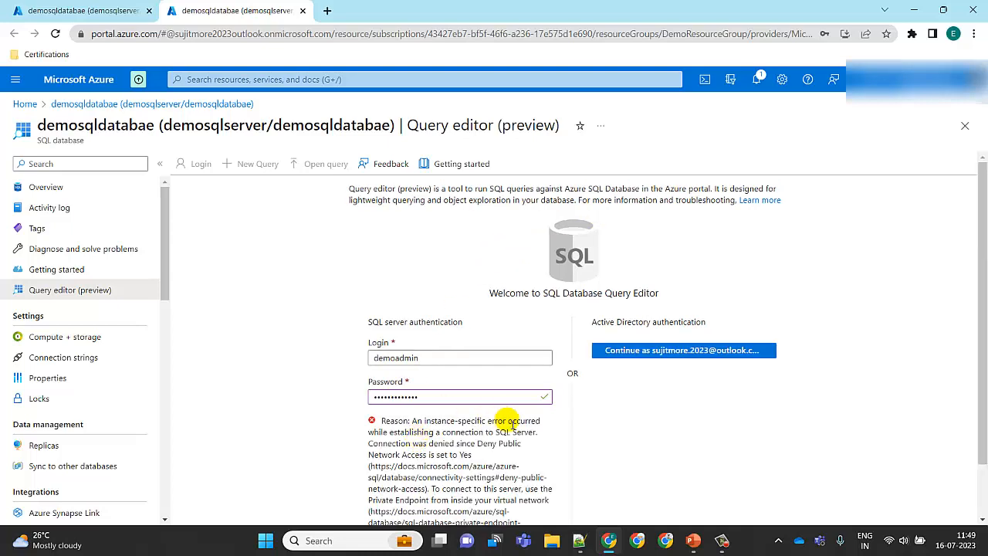
Dismiss the connection error shown in the Query editor
left_click_drag(978, 334, 986, 450)
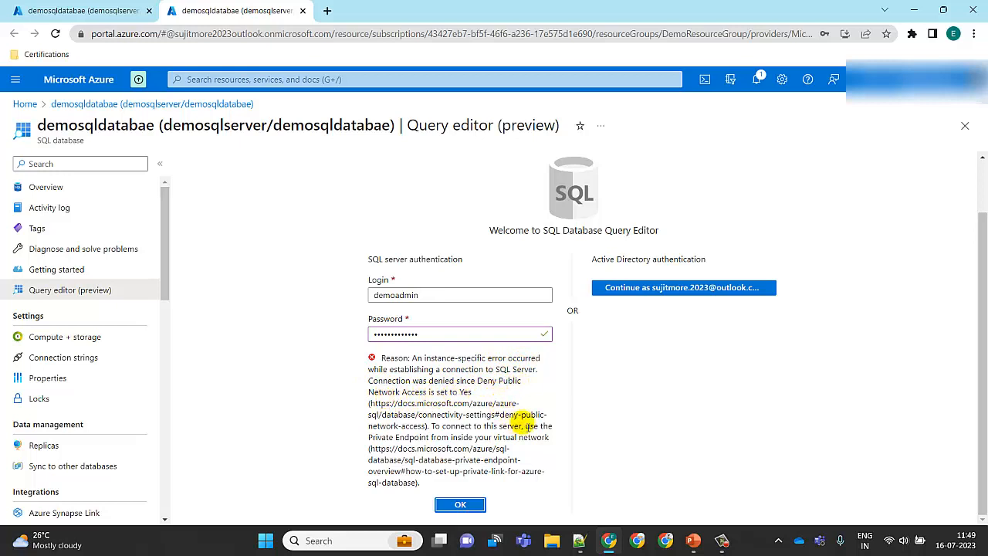
left_click(460, 505)
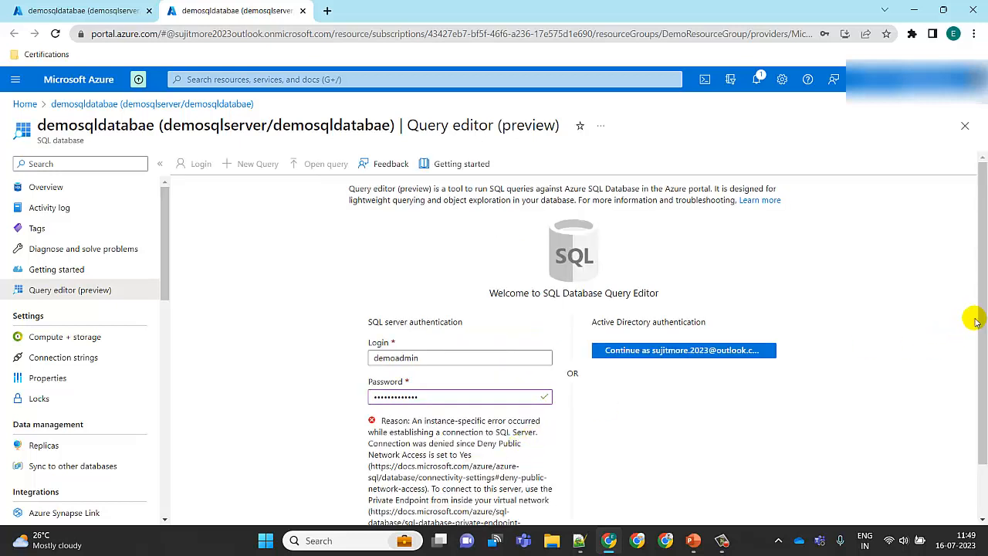
left_click_drag(984, 316, 983, 255)
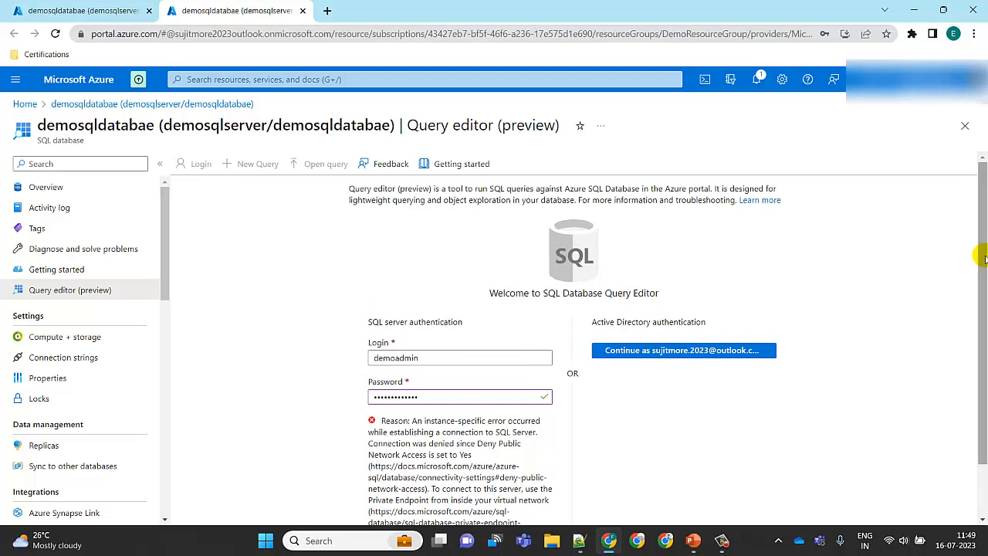
Open the server firewall settings and set public network access to Selected networks
left_click(106, 11)
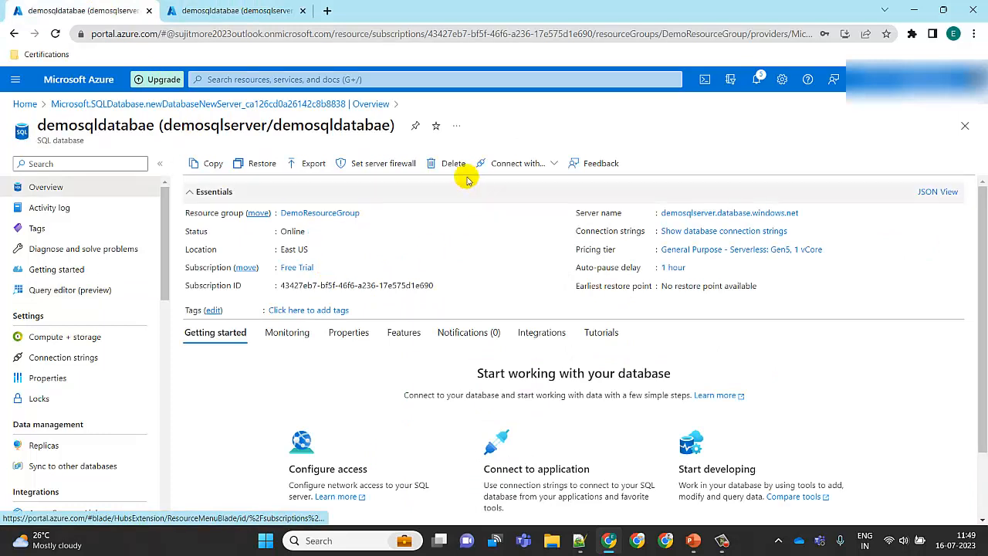
left_click(402, 168)
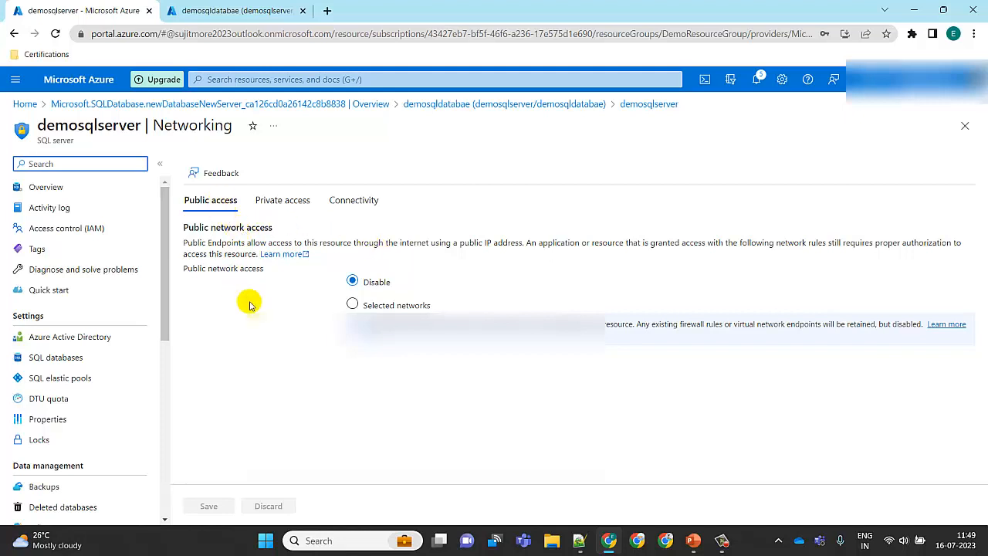
left_click(352, 304)
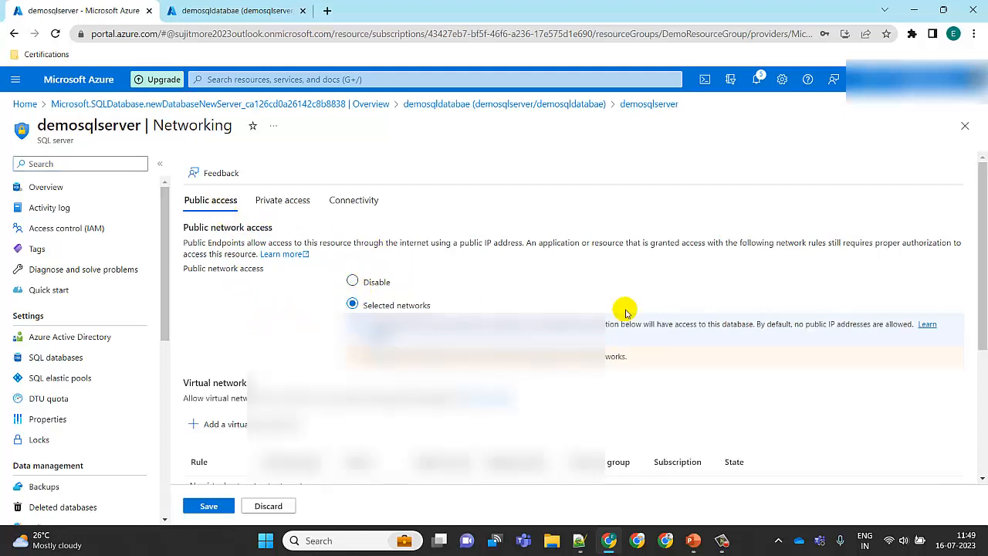
Add the client IP address as a firewall rule
left_click_drag(981, 209, 983, 335)
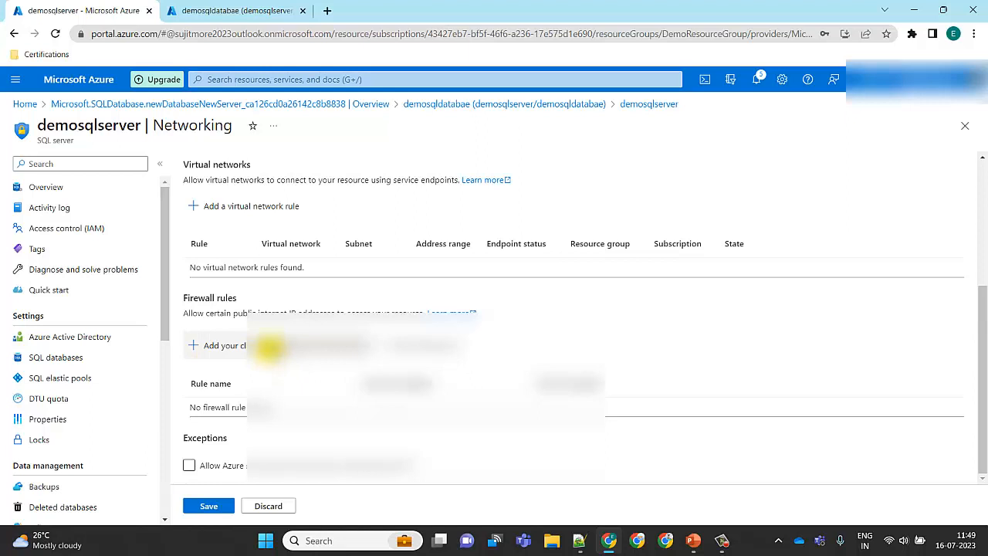
left_click(268, 346)
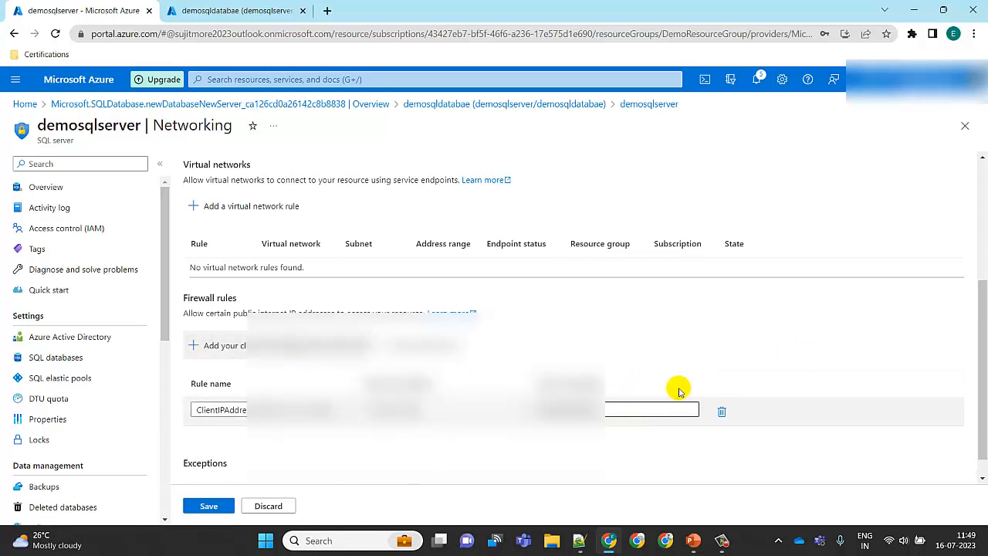
scroll(981, 342, "down", 1)
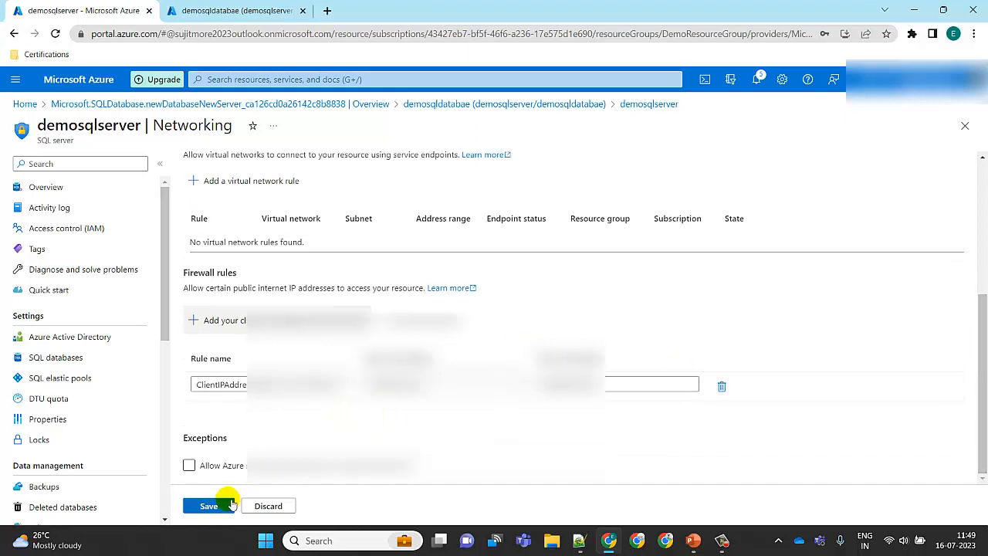
Allow Azure services to access the server and save the networking changes
left_click(207, 465)
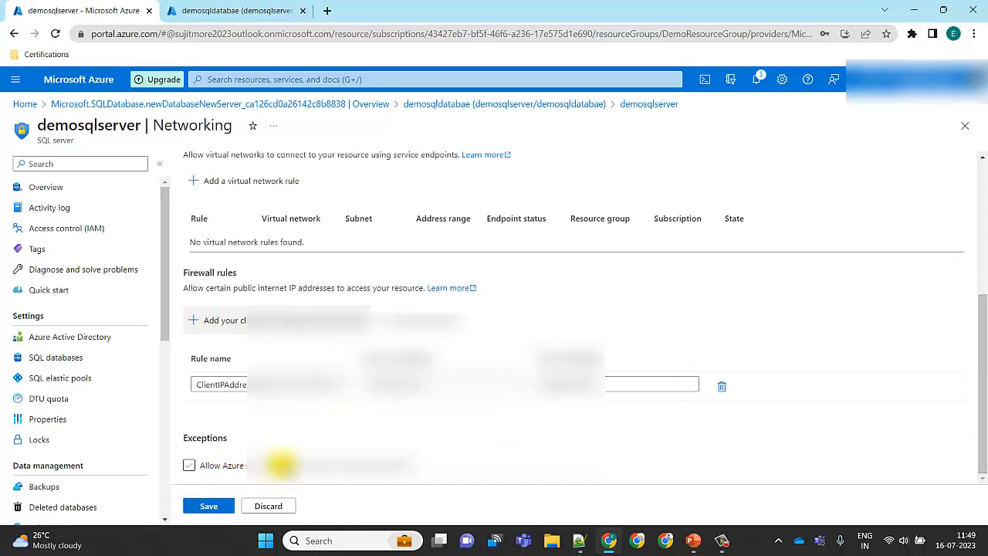
left_click(281, 463)
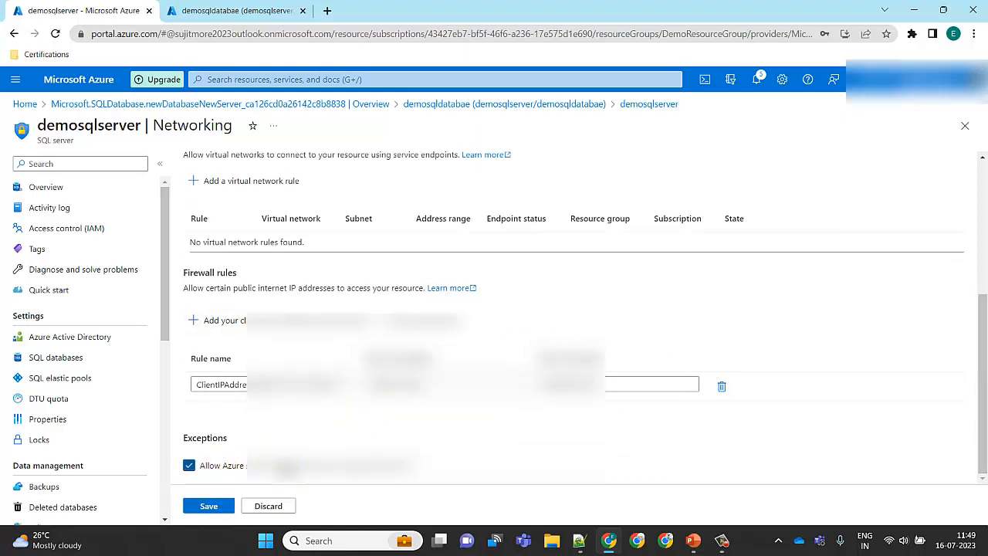
left_click(220, 507)
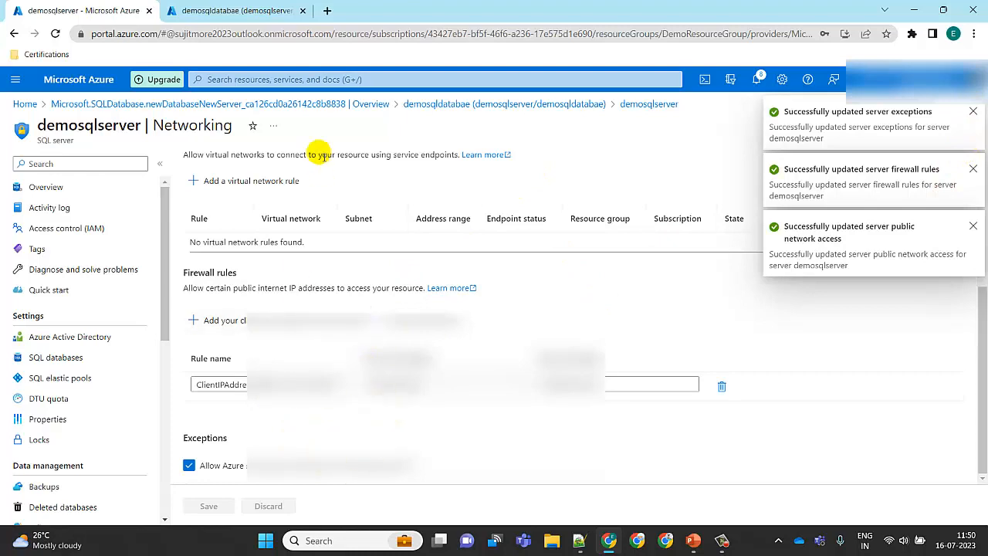
Retry the Query editor login and expand the Tables folder in the object explorer
left_click(251, 6)
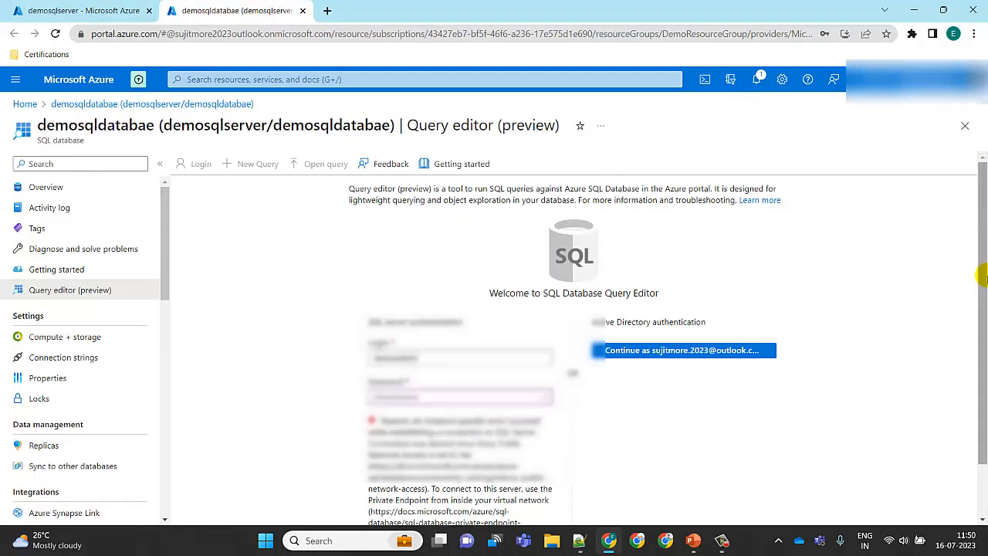
left_click_drag(982, 270, 982, 324)
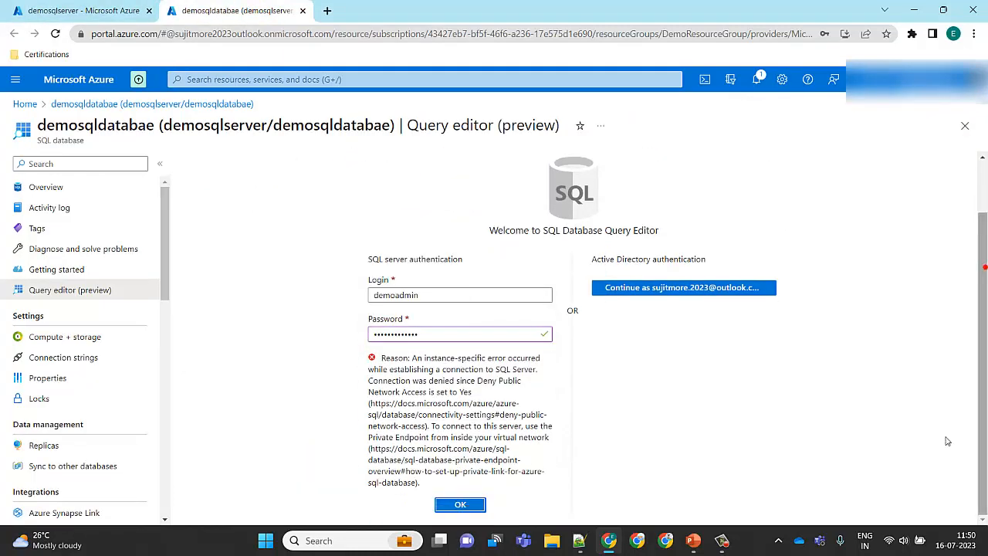
left_click(461, 504)
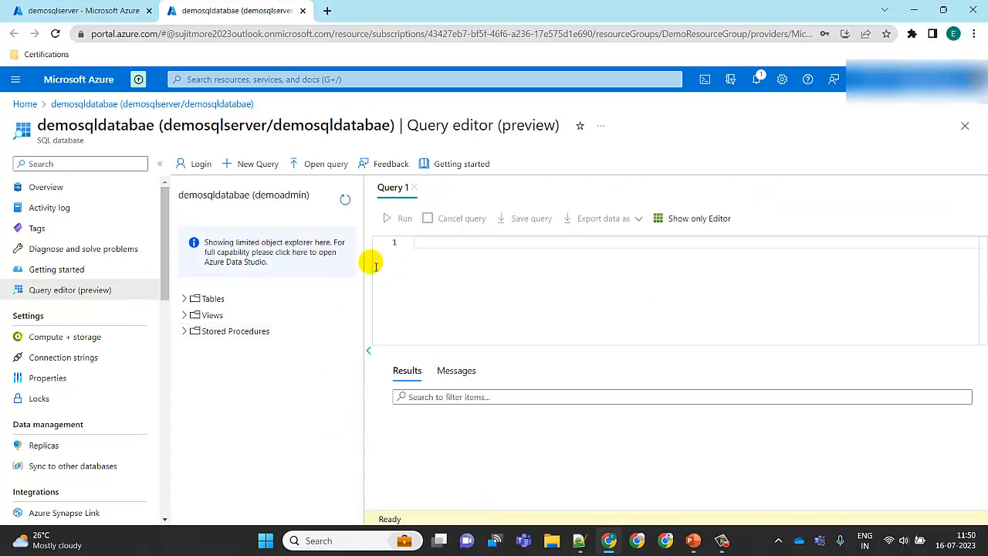
left_click(184, 299)
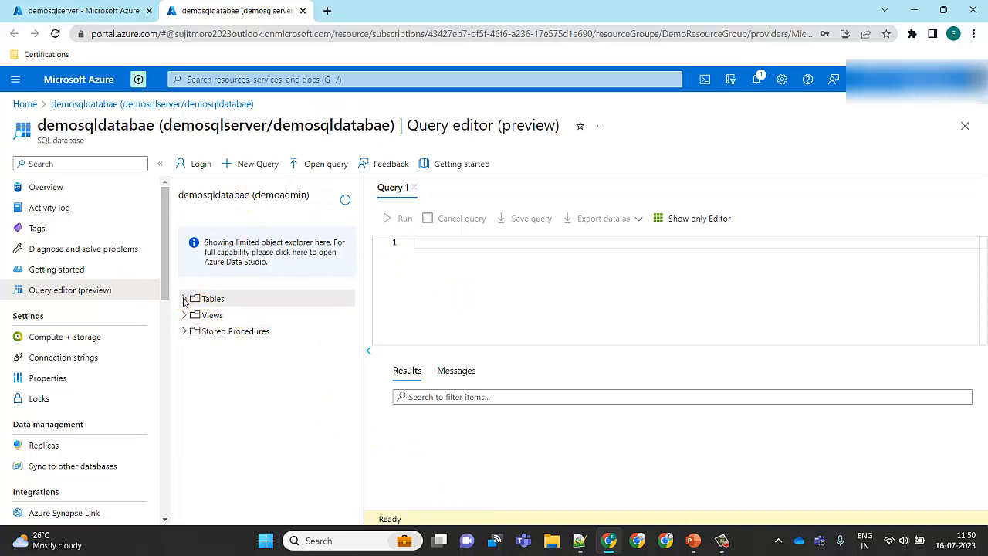
left_click(483, 301)
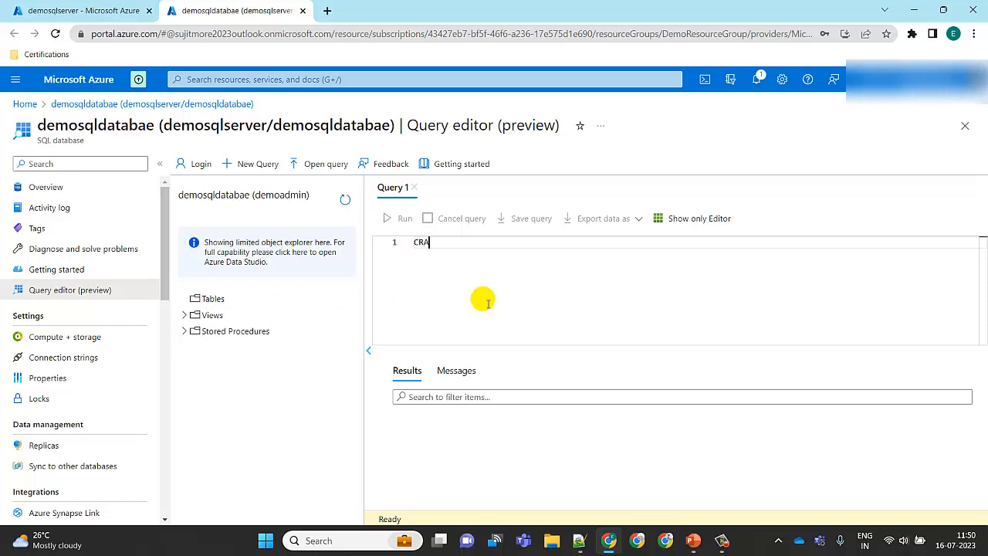
type("CRATE")
key("BackSpace")
key("BackSpace")
key("BackSpace")
key("BackSpace")
key("BackSpace")
key("BackSpace")
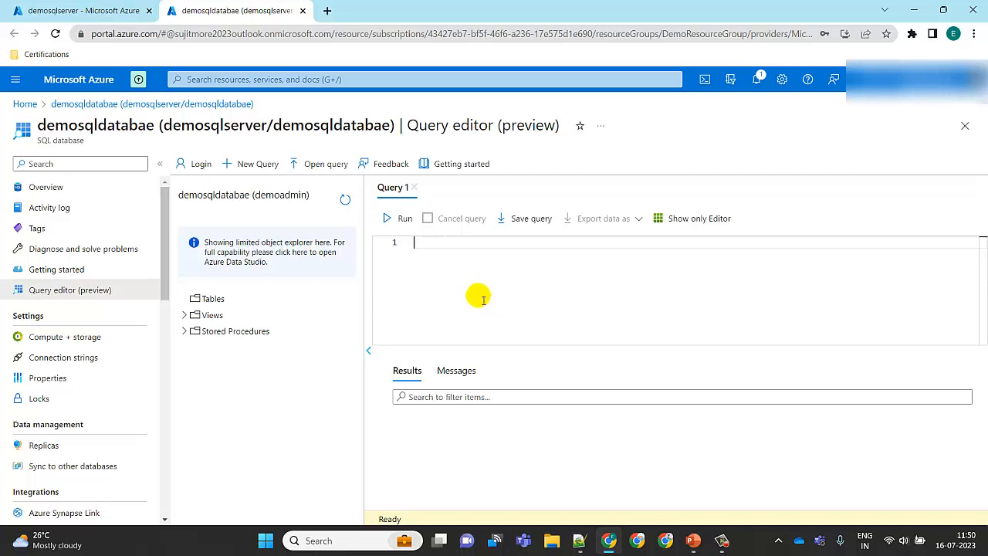
Write a CREATE TABLE Persons statement with PersonId int, FirstName varchar(255) and LastName varchar(255) columns
type("CREATE TABLE Persons (")
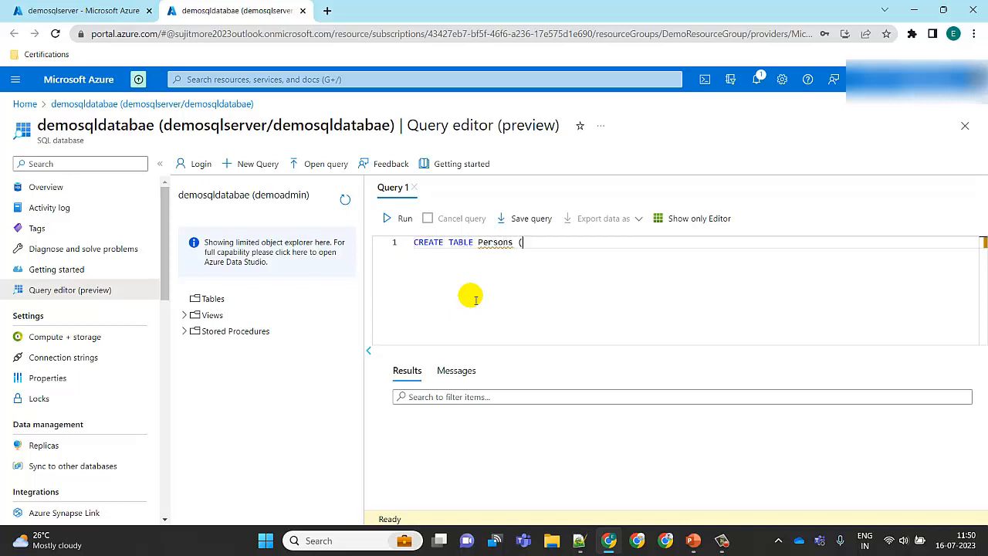
key("Return")
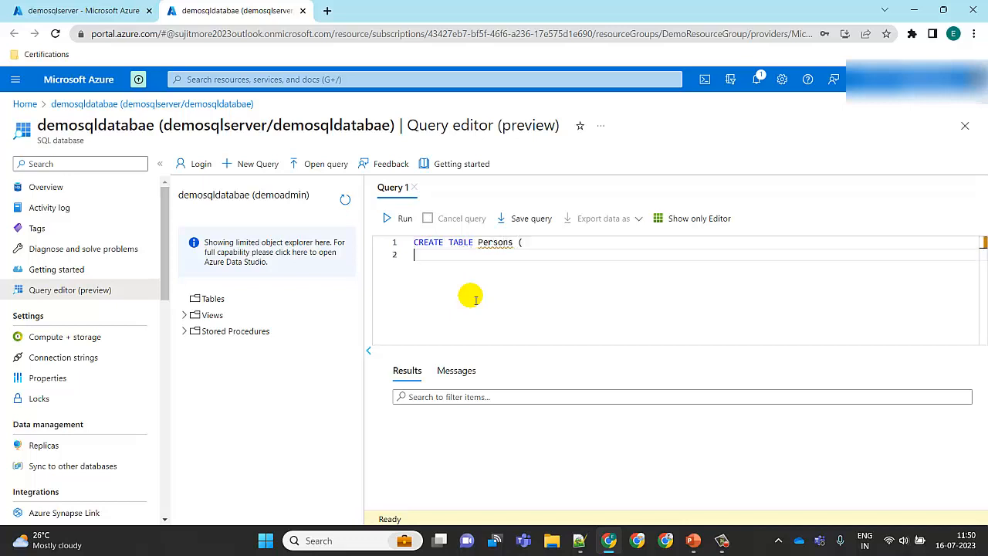
type("Pe")
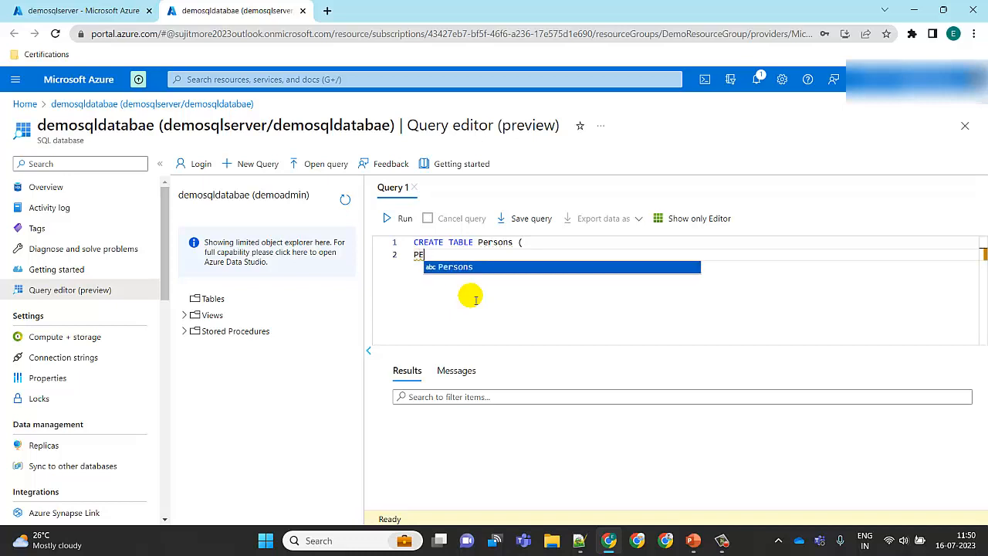
type("rson")
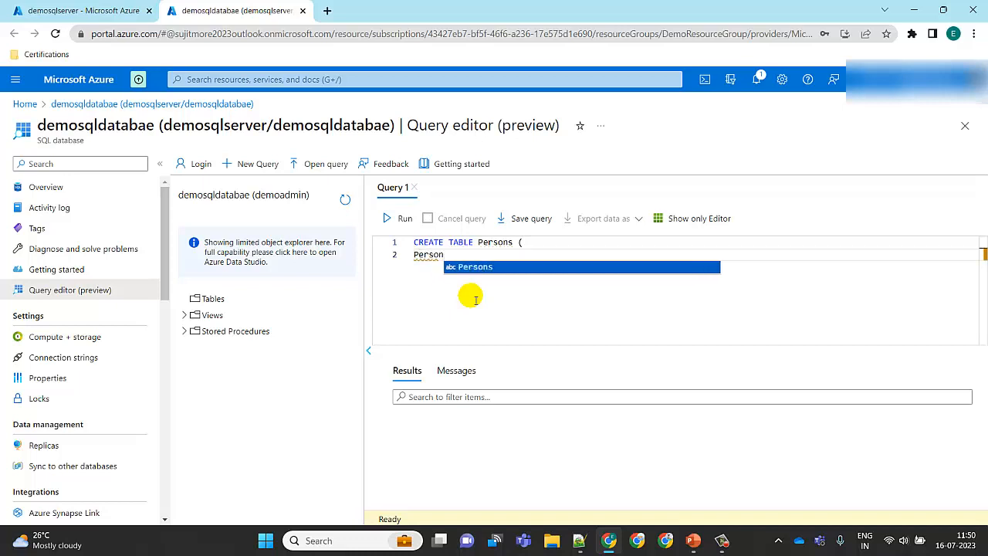
type("Id")
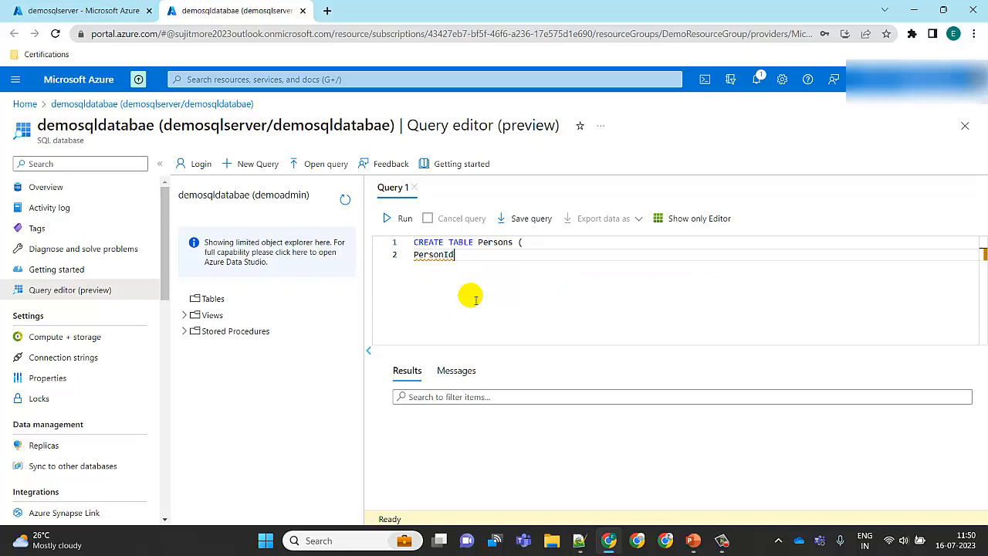
type(" int,")
key("Return")
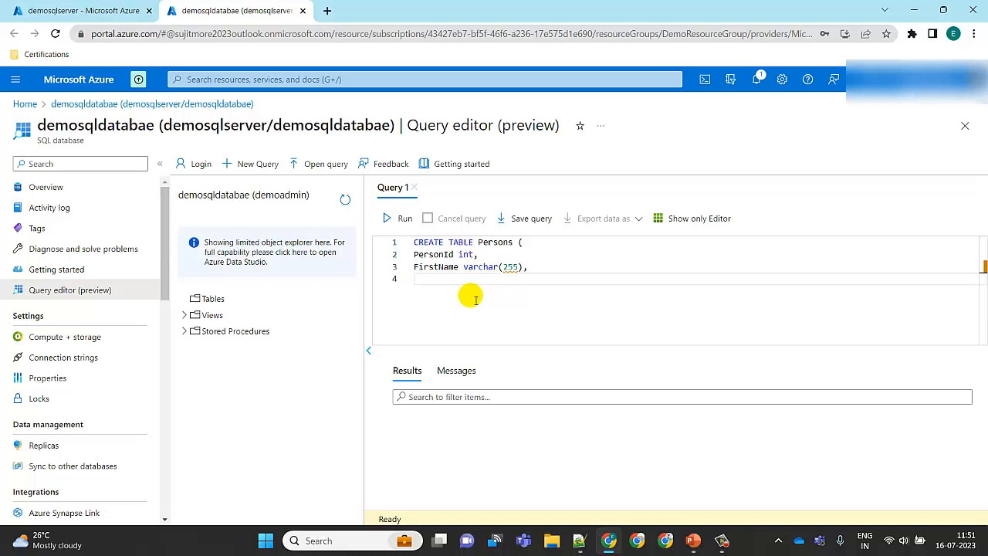
type("LastName varcha")
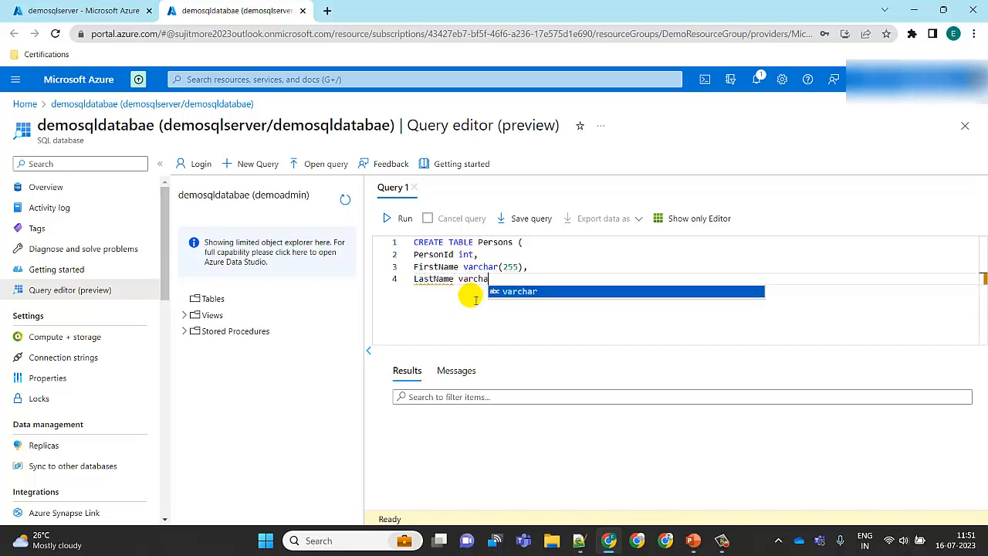
type("r(25")
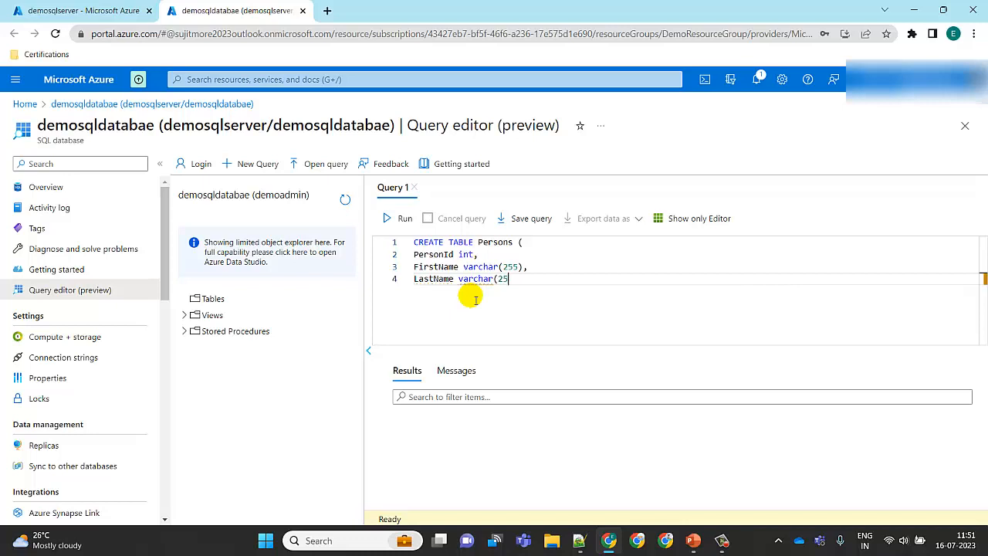
type("5),")
key("Return")
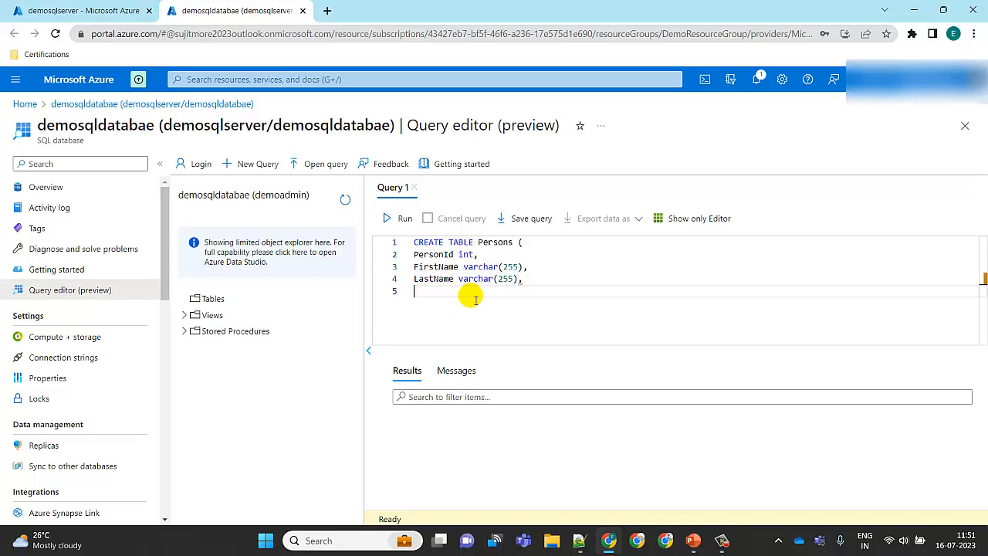
Finish the statement with a Gender varchar(50) column and closing parenthesis, then run it
type("Gender")
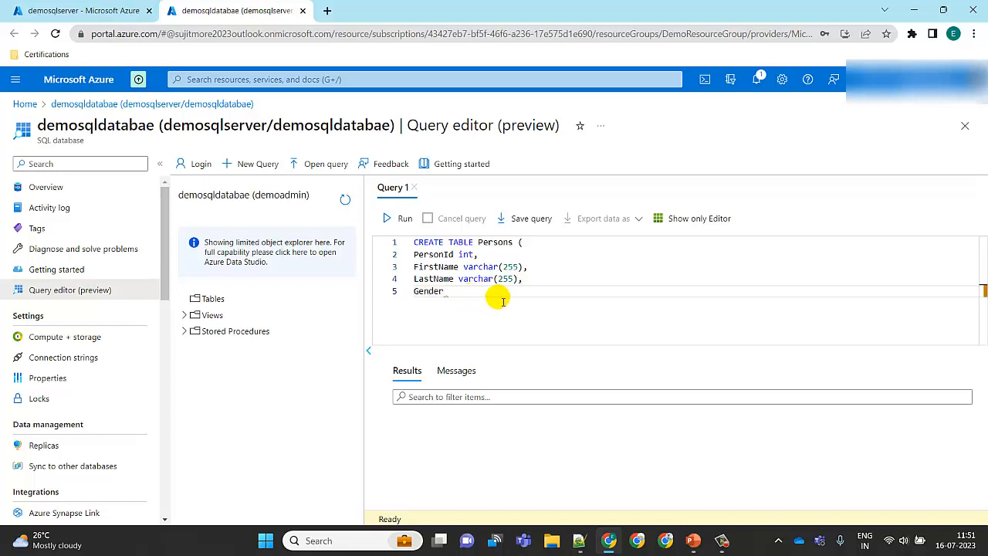
type("   varchar(50)")
key("Return")
type(")")
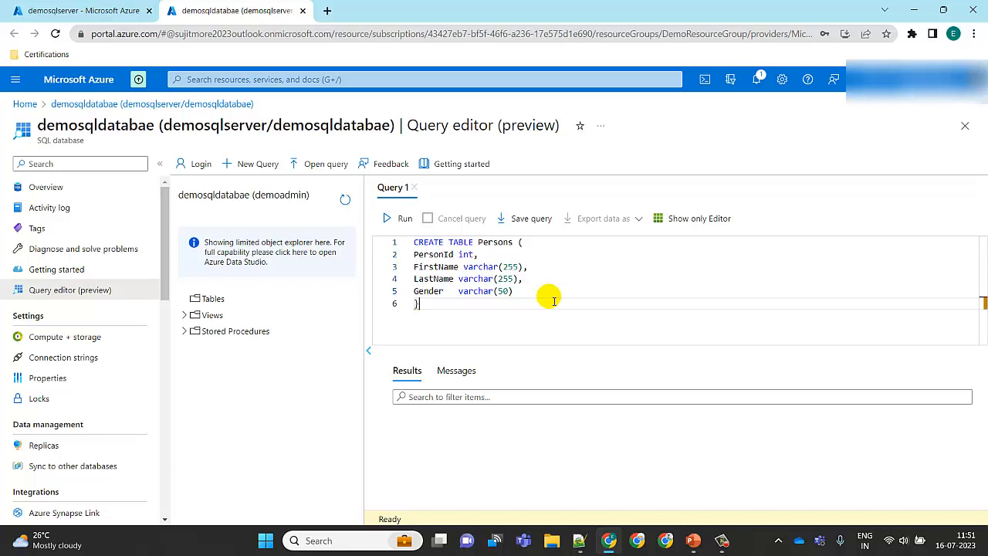
key("BackSpace")
type(")")
left_click(400, 219)
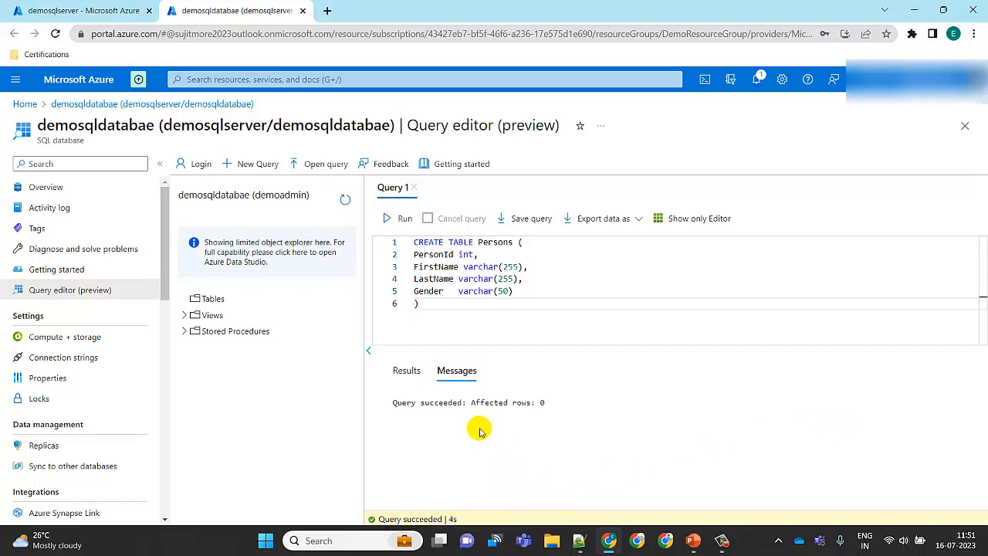
Review the query results and messages, then refresh the object explorer and expand Tables
left_click(409, 371)
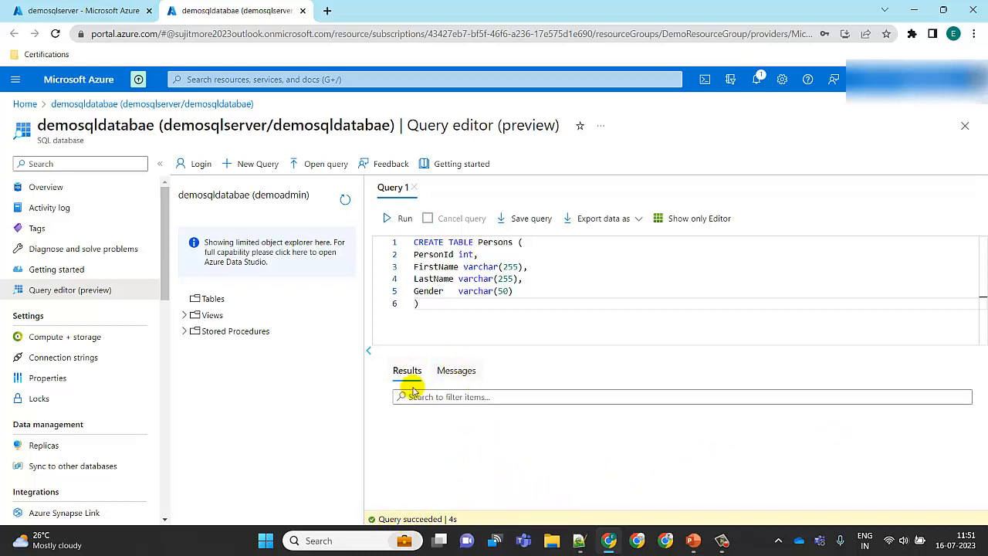
left_click(451, 375)
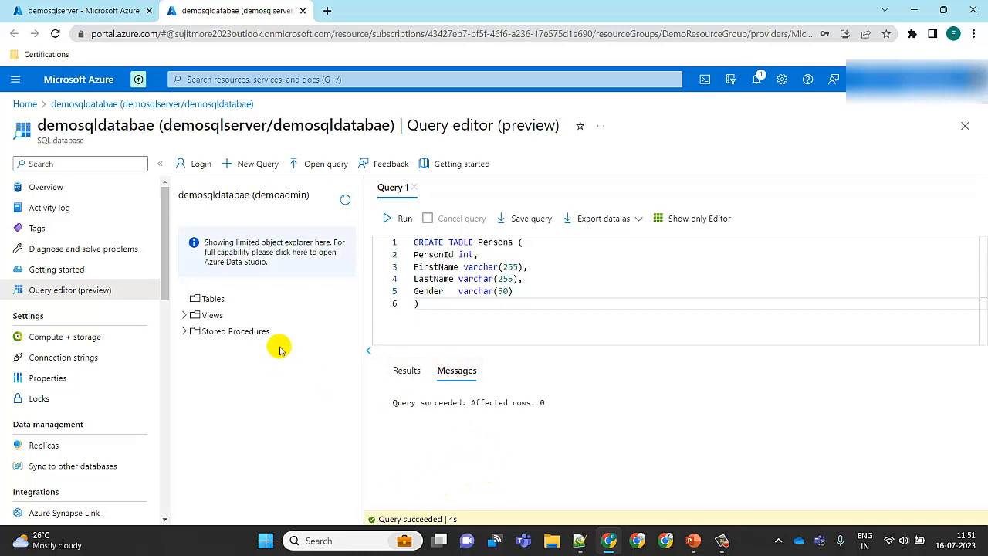
left_click(343, 199)
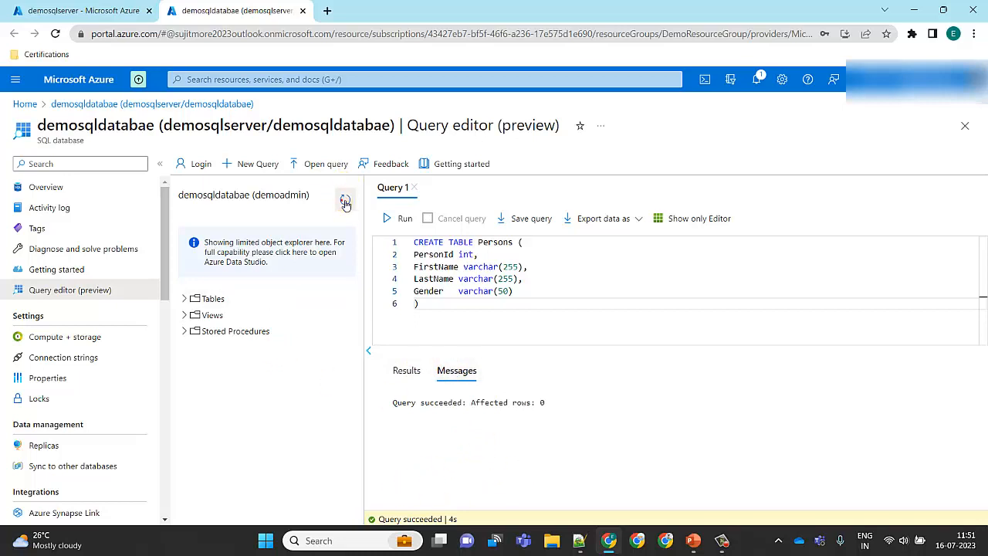
left_click(185, 299)
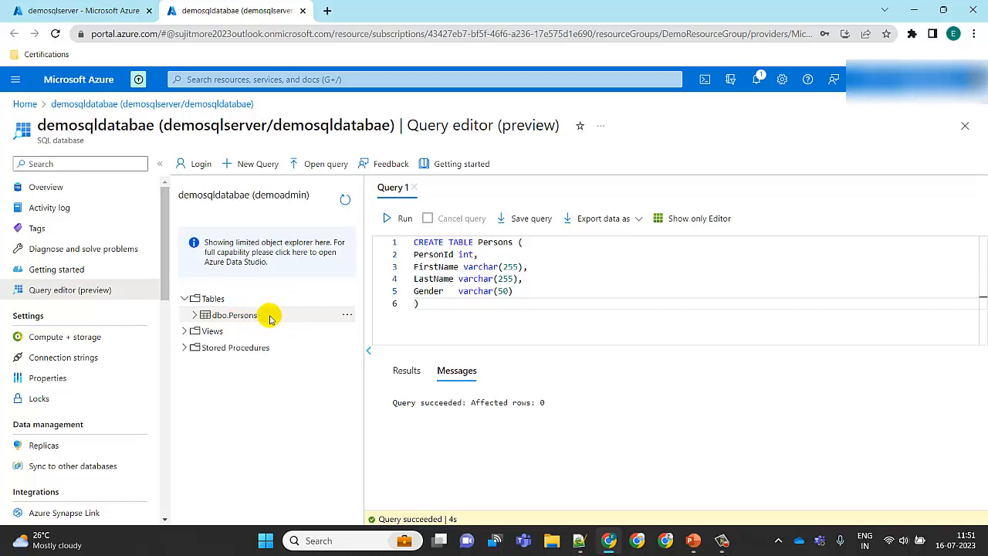
Replace the editor text with an INSERT INTO [dbo].[Persons] statement and expand the table's columns in the object explorer
left_click_drag(446, 311, 402, 242)
type("T")
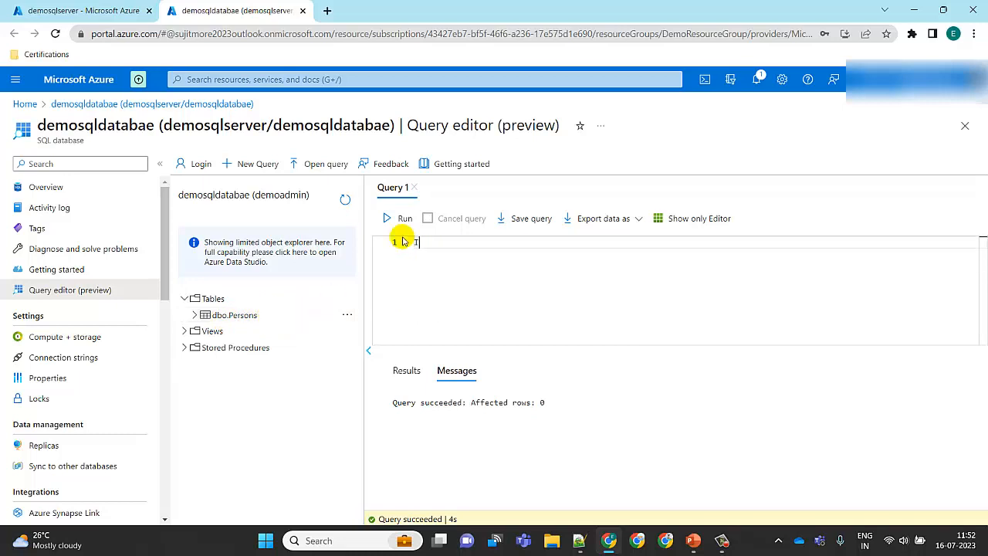
type("nsert into")
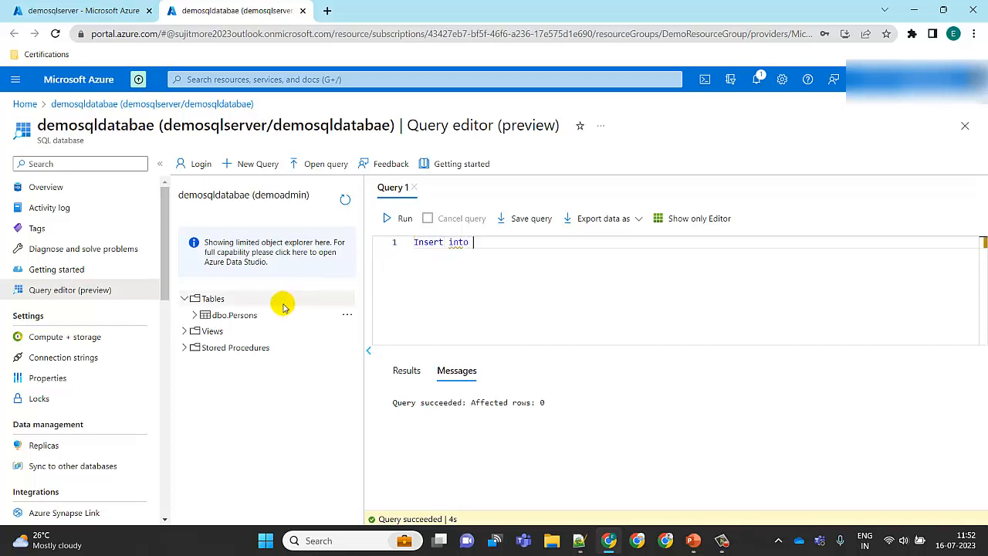
left_click(258, 315)
left_click(512, 248)
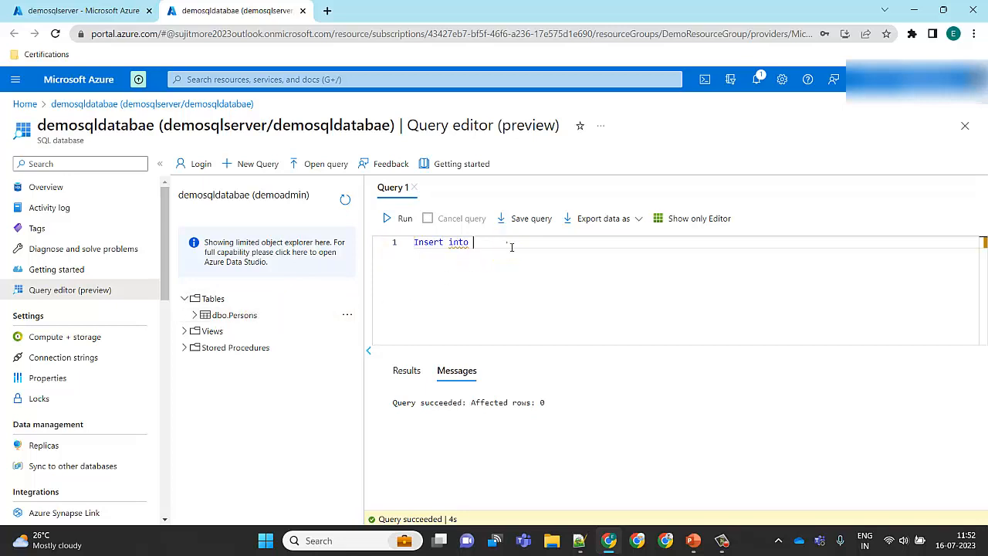
type("dbo")
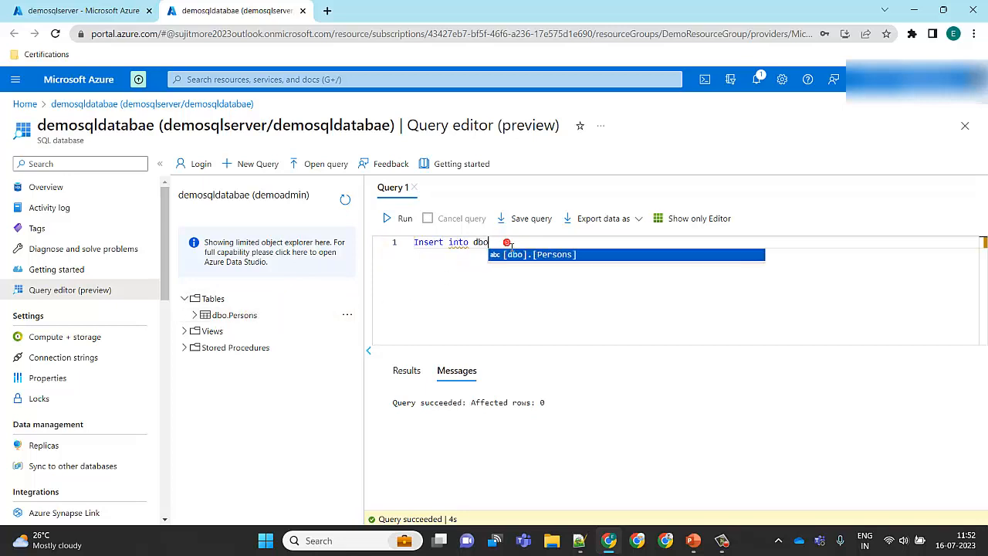
key("Tab")
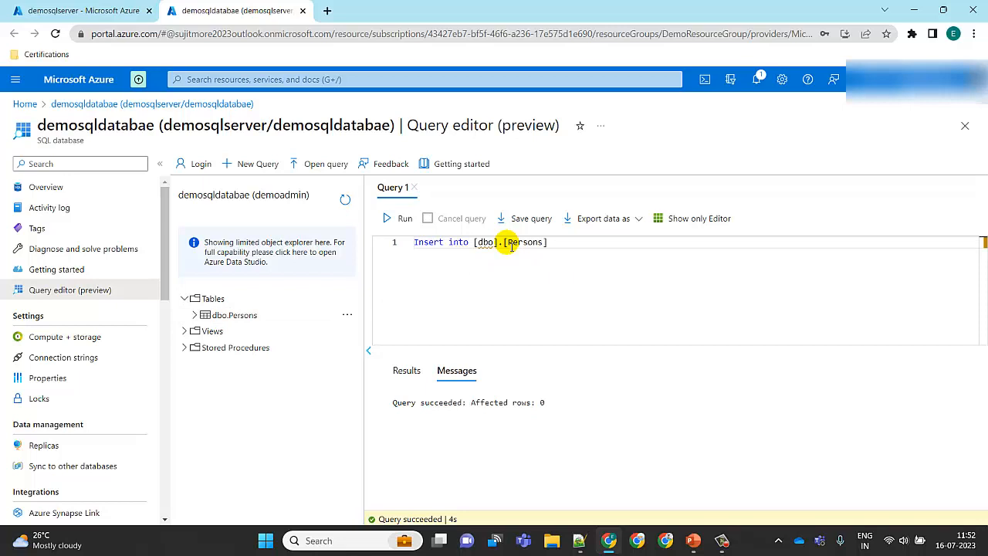
type("(")
left_click(196, 316)
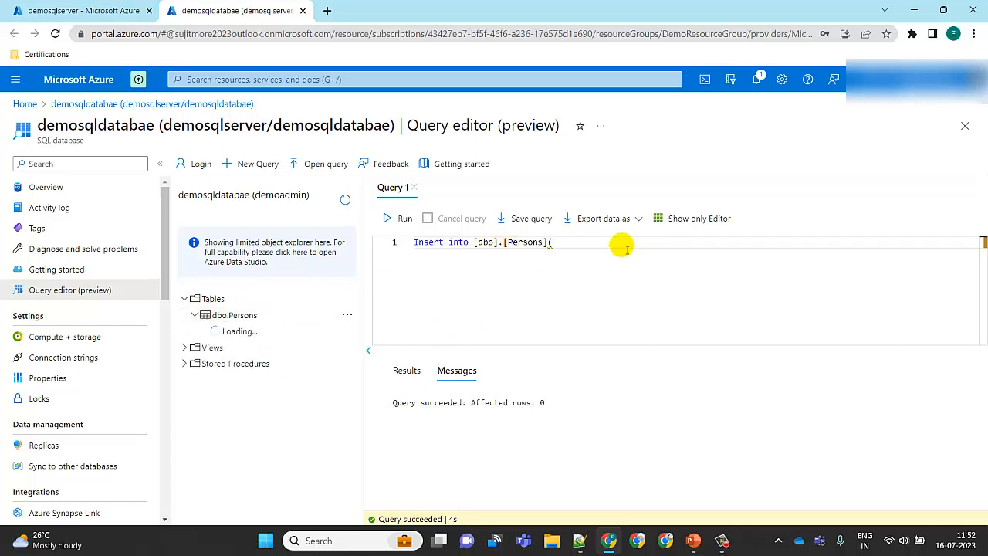
Add the row values 1, 'abc', 'xyz', 'Male' to the insert statement and try running it
left_click(580, 250)
type("1,'")
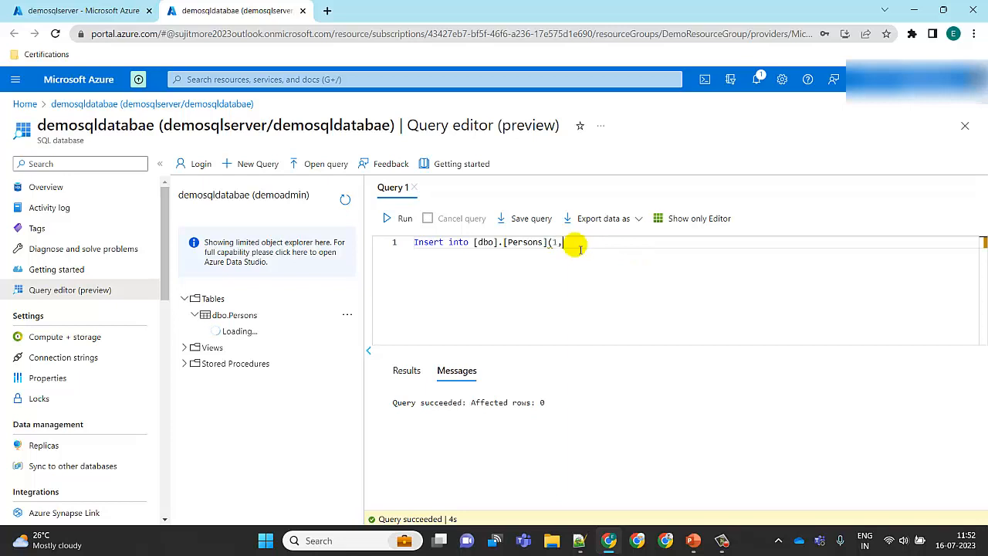
type("ab")
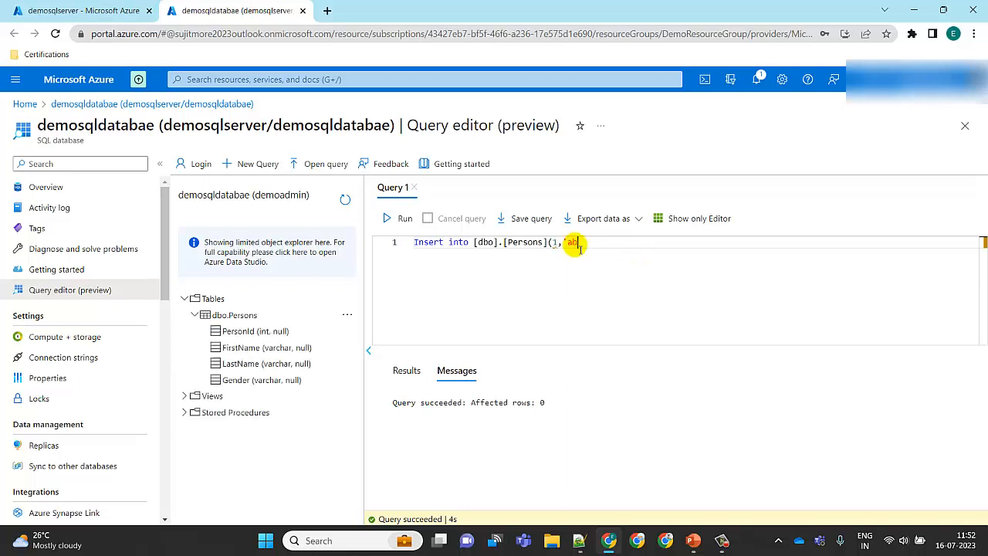
type("c',")
type("xyz'")
key("Left")
key("Left")
key("Left")
key("Left")
type("'")
key("Right")
key("Right")
key("Right")
key("Right")
type(",")
type("'")
type("Ma'")
type("le")
type(")")
left_click(401, 218)
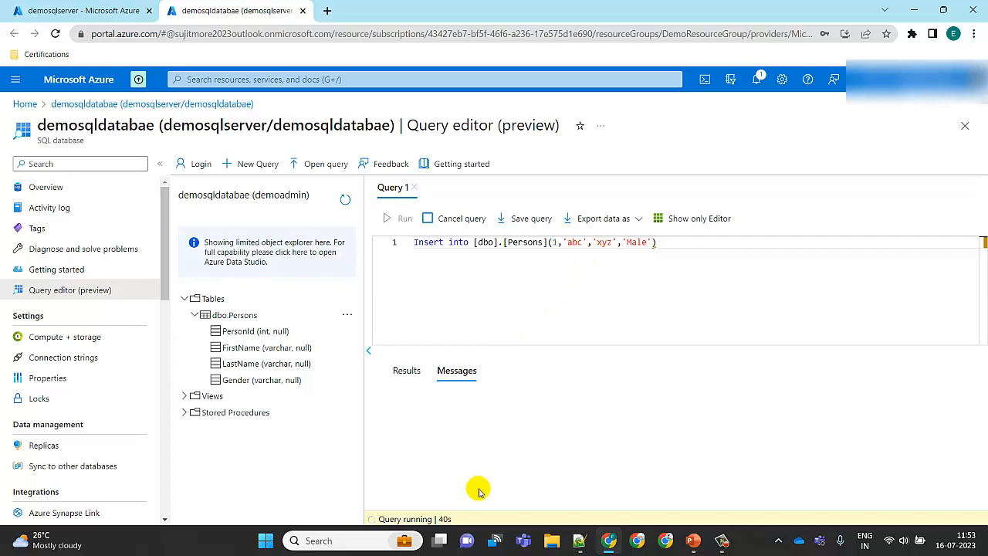
left_click(461, 218)
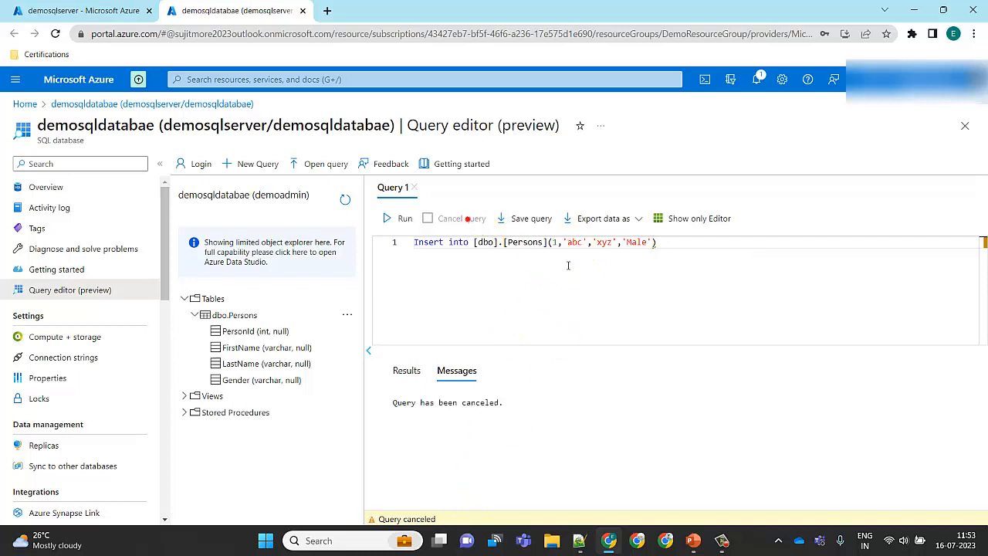
Insert the values keyword before the row values and run the insert again
left_click(547, 244)
type("va")
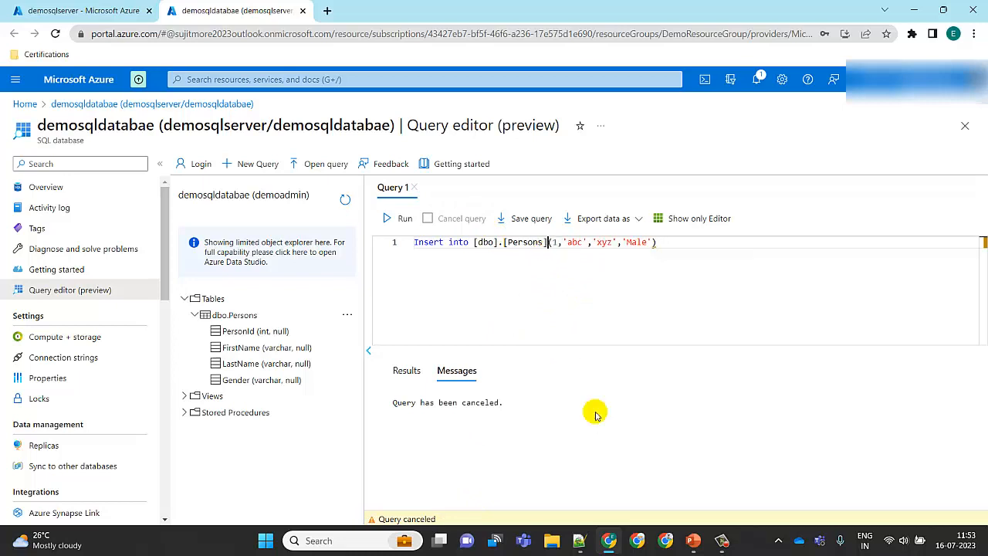
type("lues")
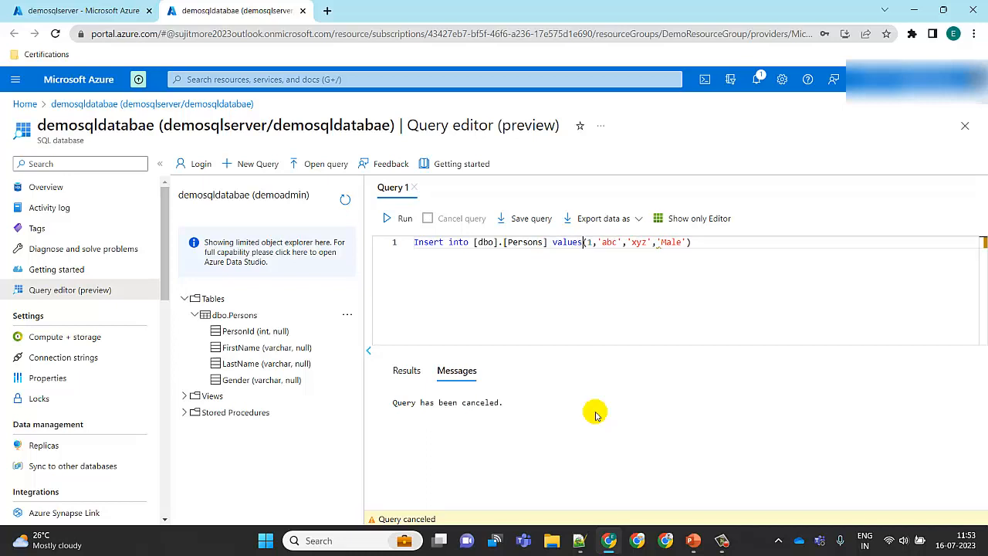
left_click(397, 218)
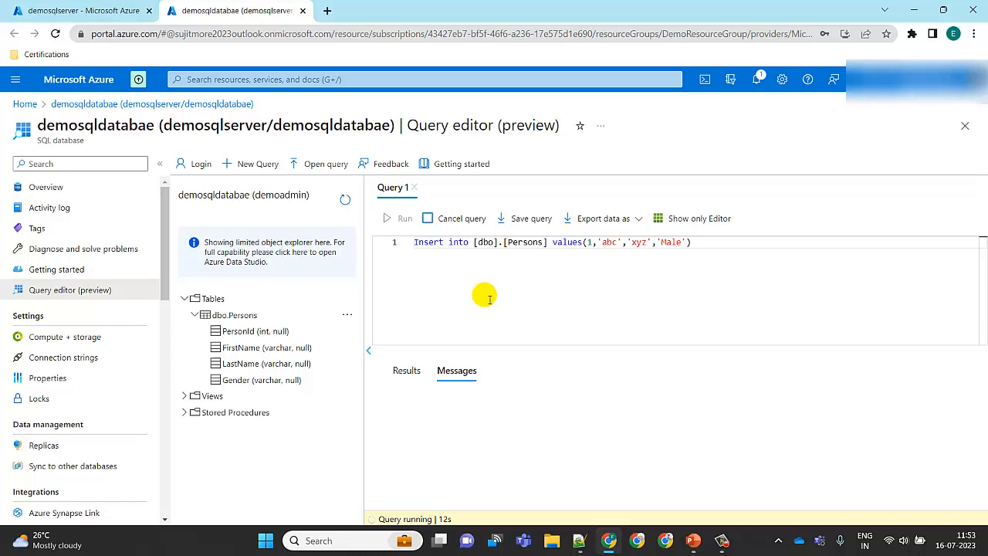
Add a SELECT * FROM [dbo].[Persons] statement below the insert, cancel the running query and run the selected select statement
left_click(405, 370)
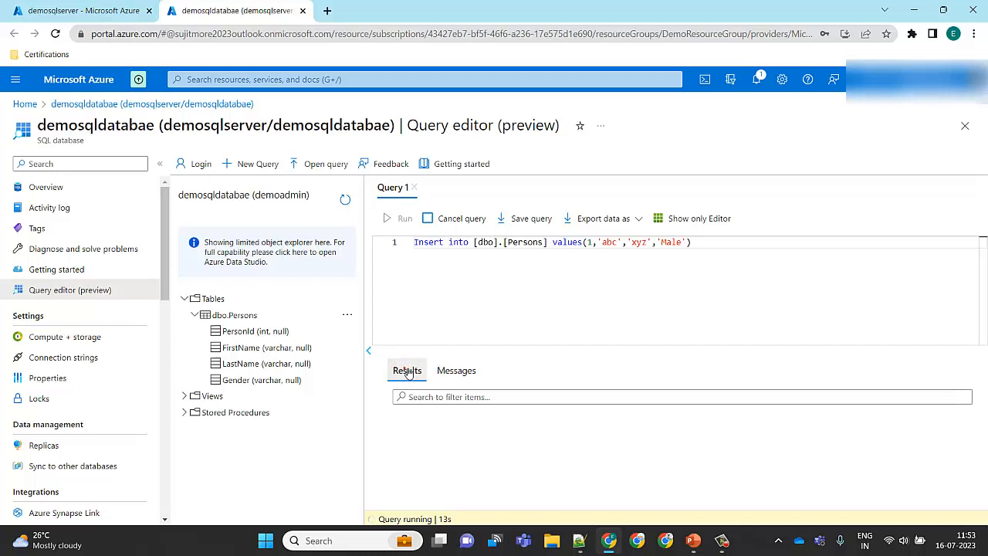
left_click(463, 370)
left_click(520, 295)
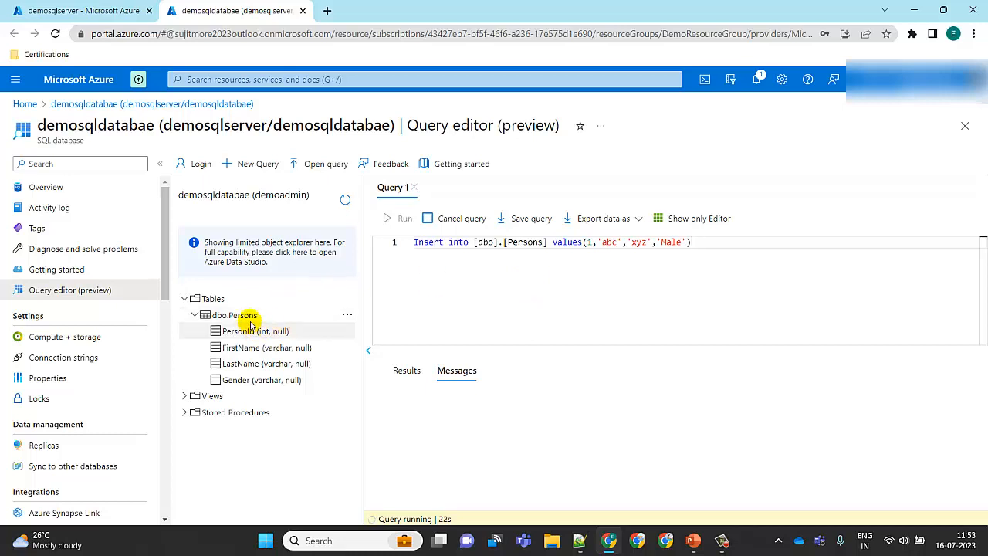
key("Return")
key("Return")
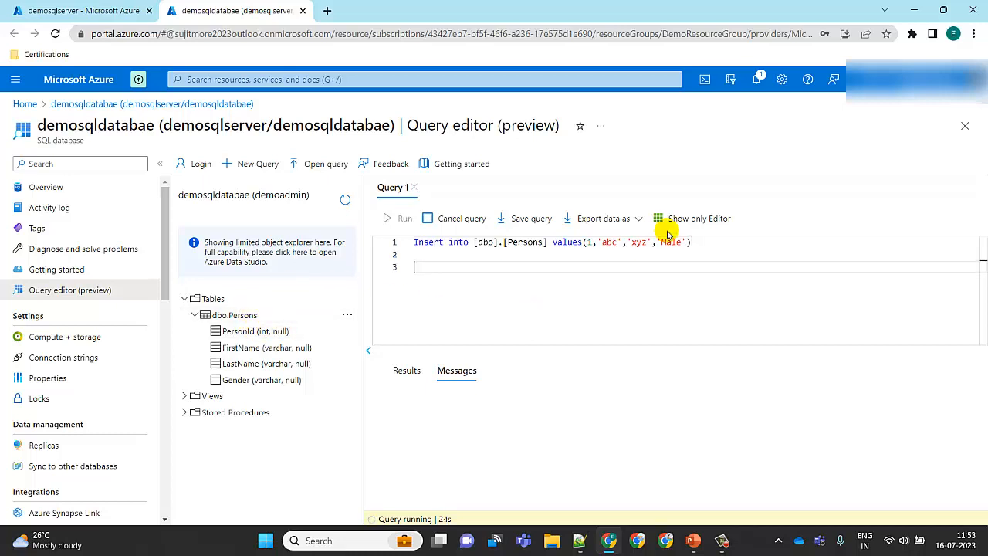
type("SELECT * FROM")
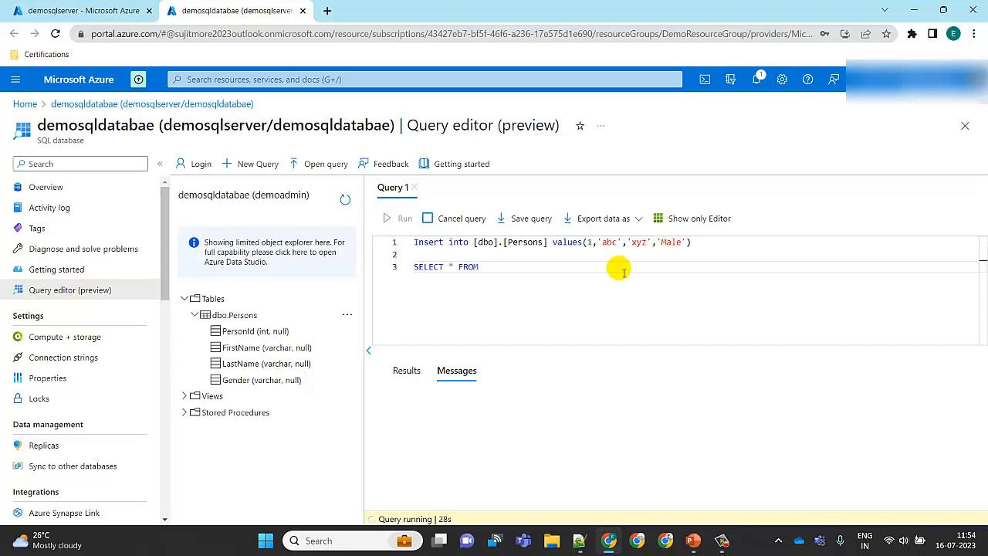
type(" db")
left_click(543, 279)
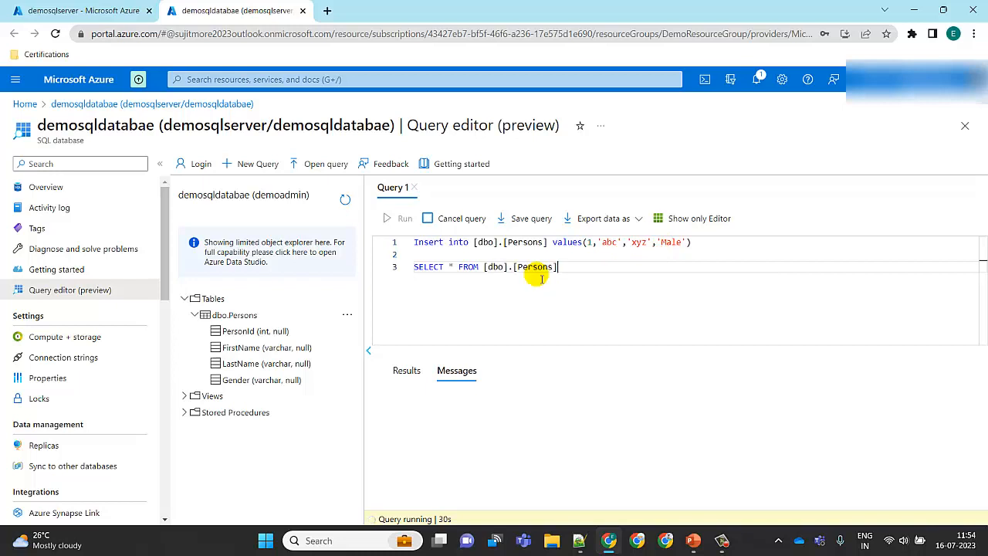
left_click_drag(589, 267, 384, 271)
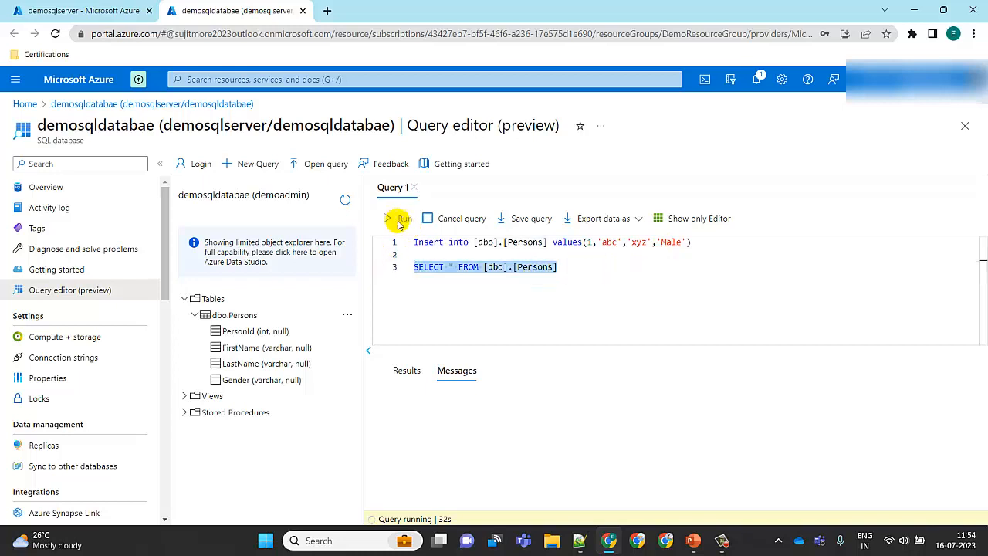
left_click(465, 218)
left_click(400, 221)
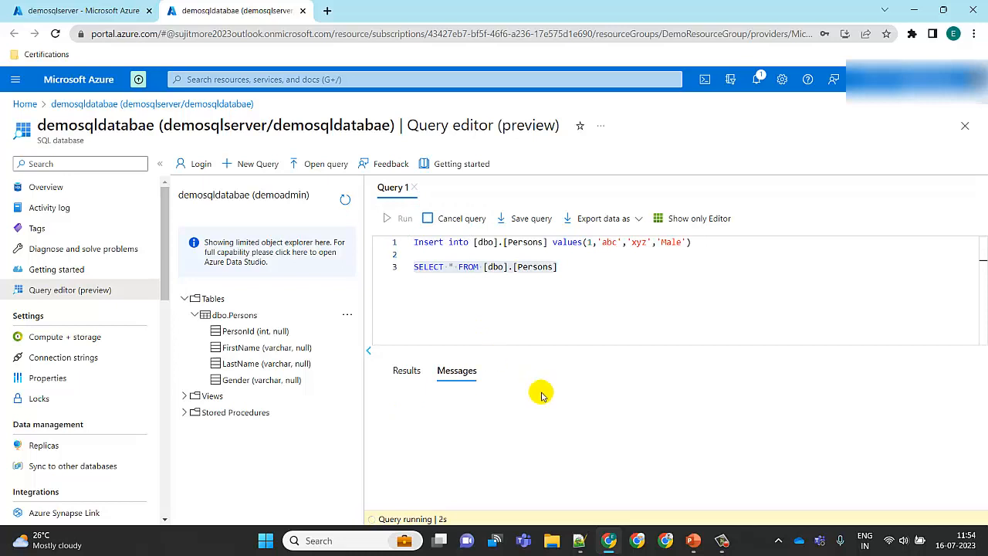
Clear all text from the query editor
left_click(586, 274)
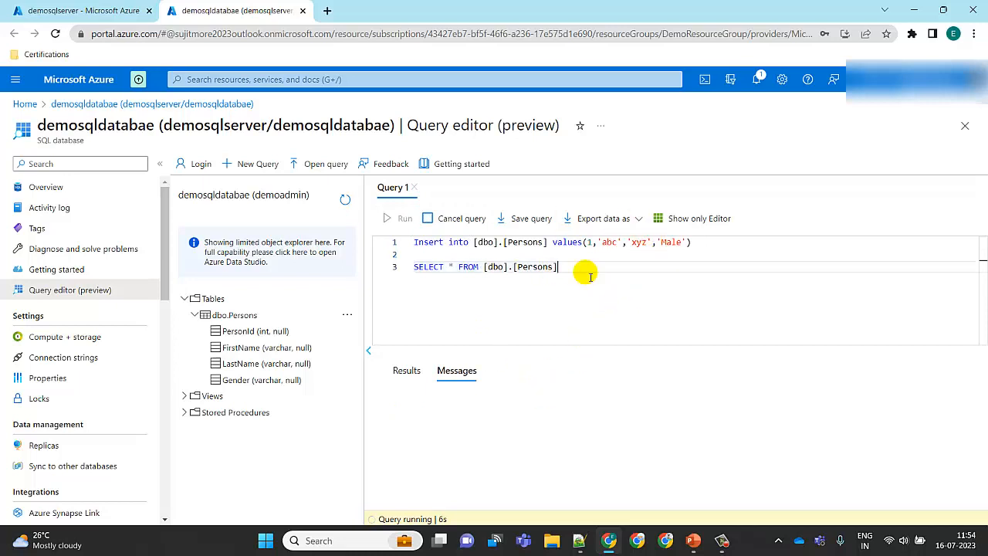
left_click_drag(579, 272, 345, 242)
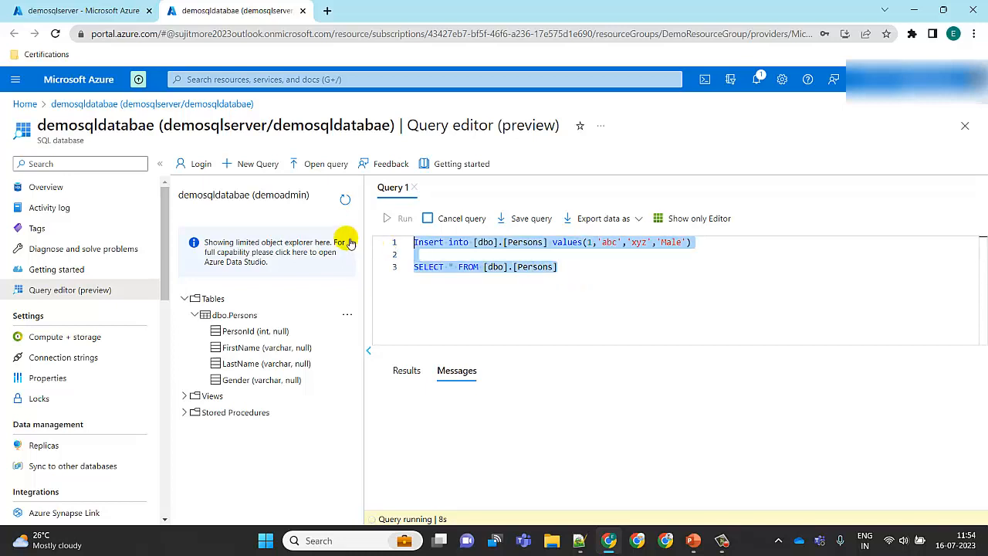
key("Delete")
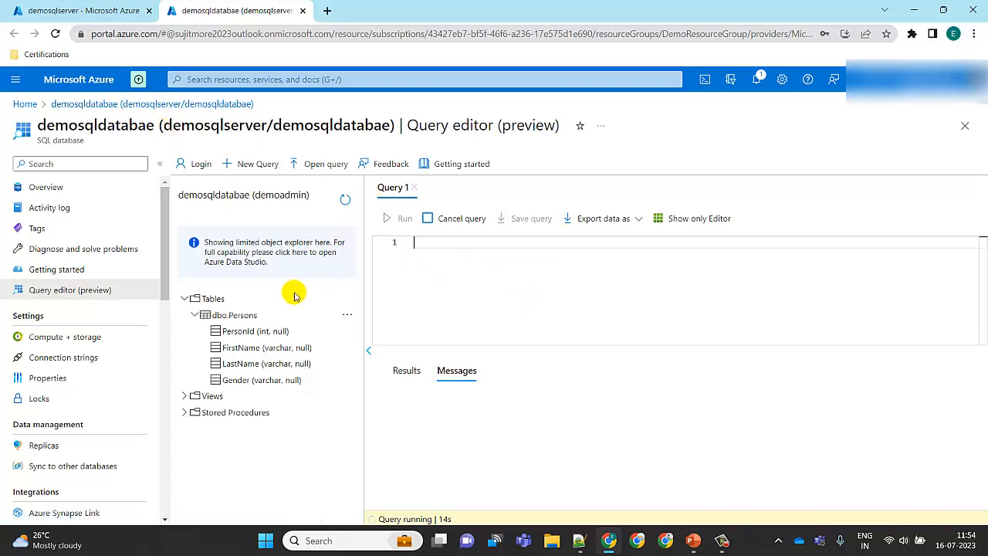
Close the Query 1 tab, then refresh the object explorer and expand Tables
left_click(247, 315)
right_click(246, 315)
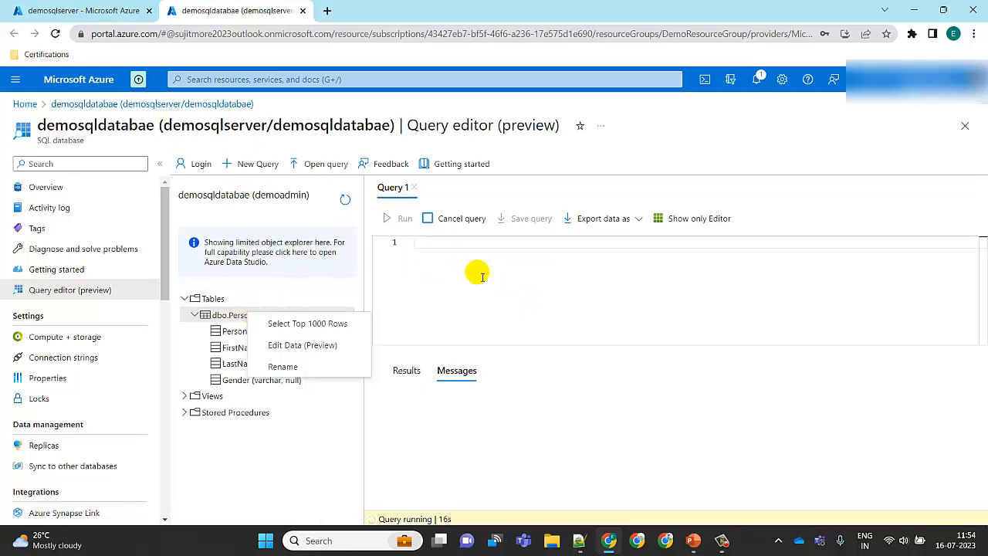
left_click(494, 278)
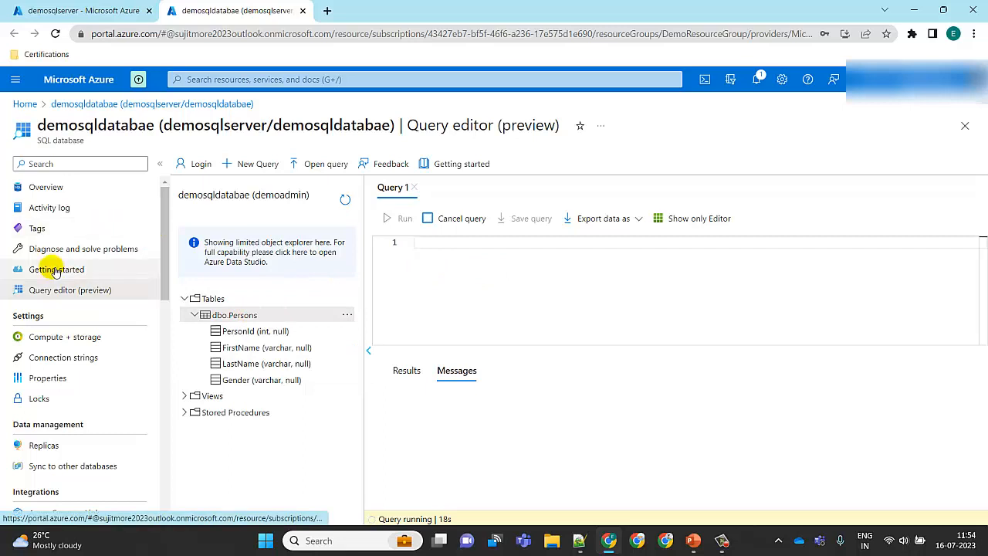
left_click(415, 189)
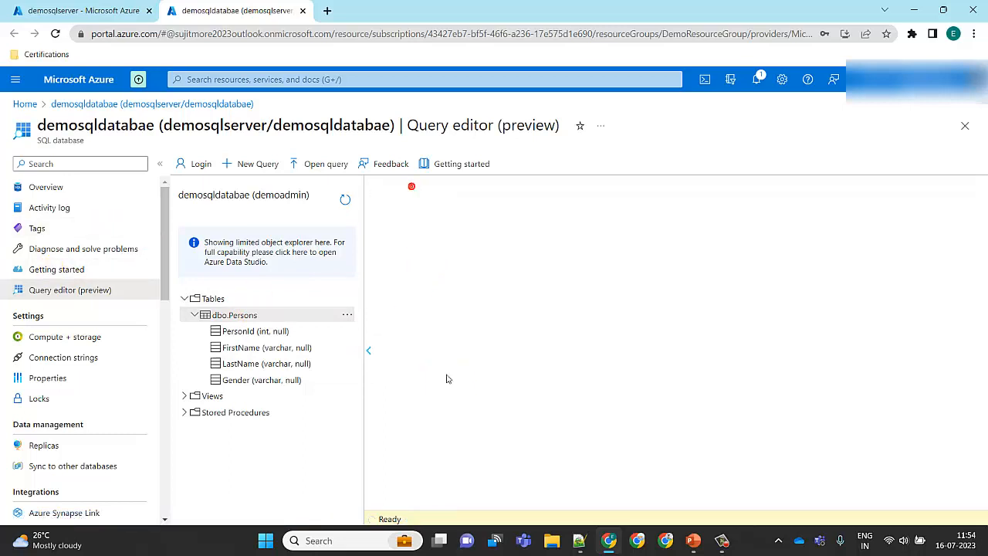
left_click(344, 199)
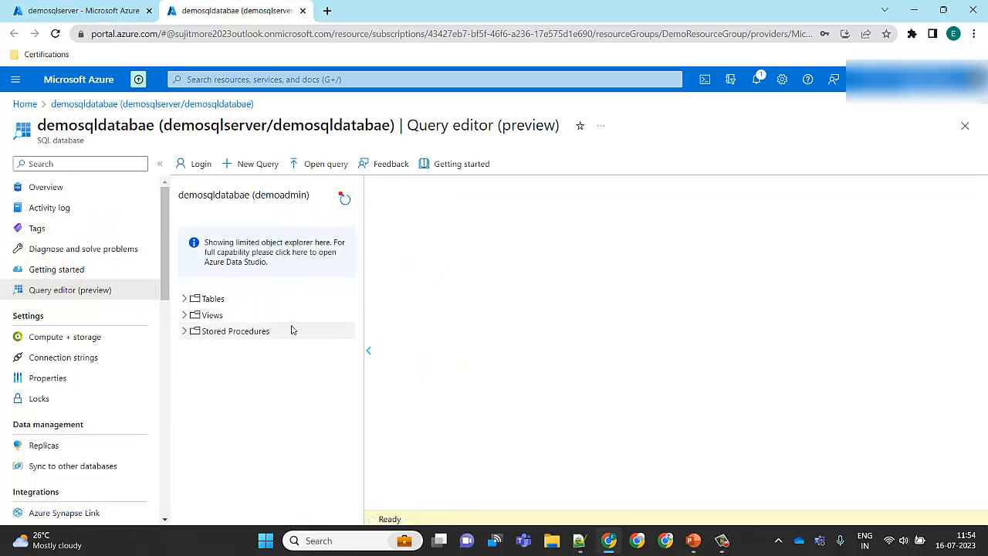
left_click(186, 298)
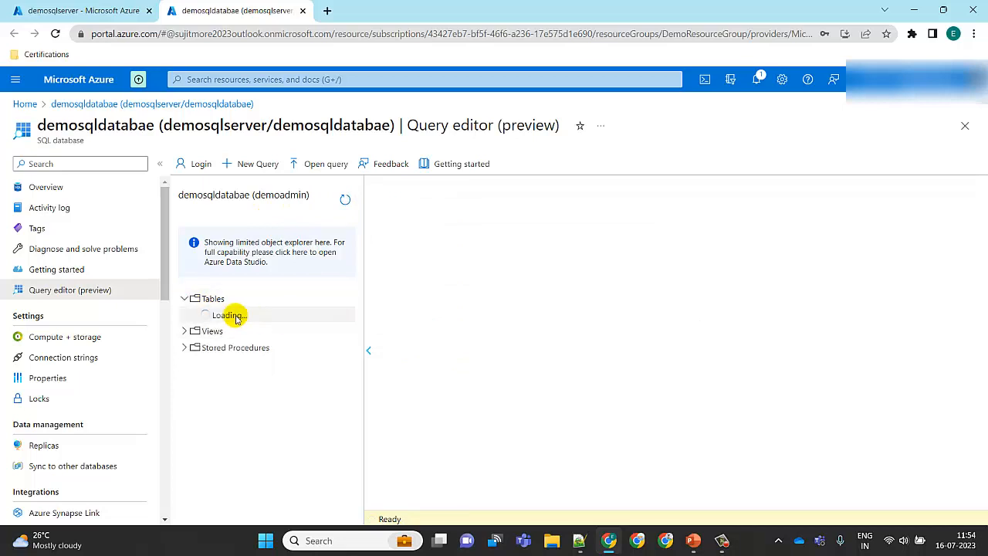
Switch to Microsoft SQL Server Management Studio by searching for it from the taskbar
left_click(366, 539)
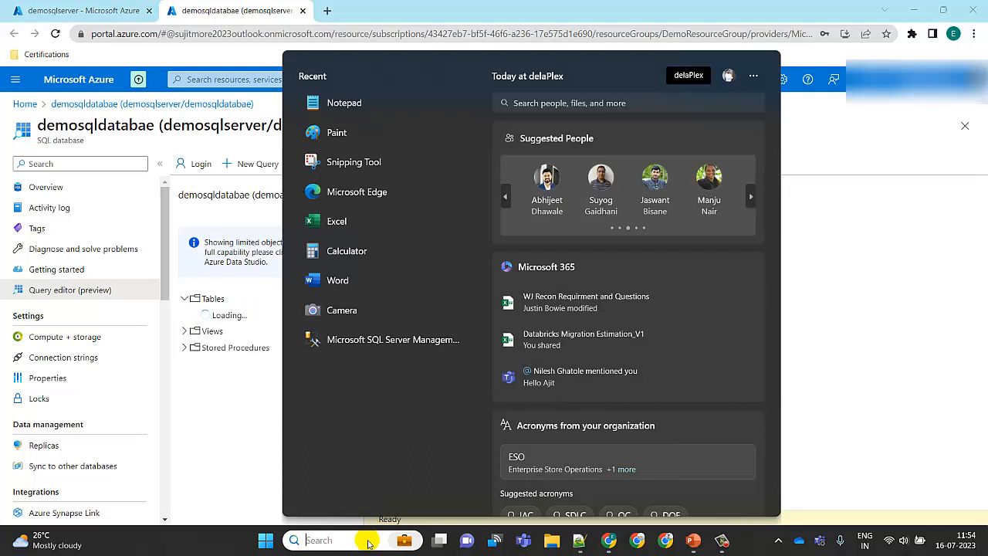
type("ma")
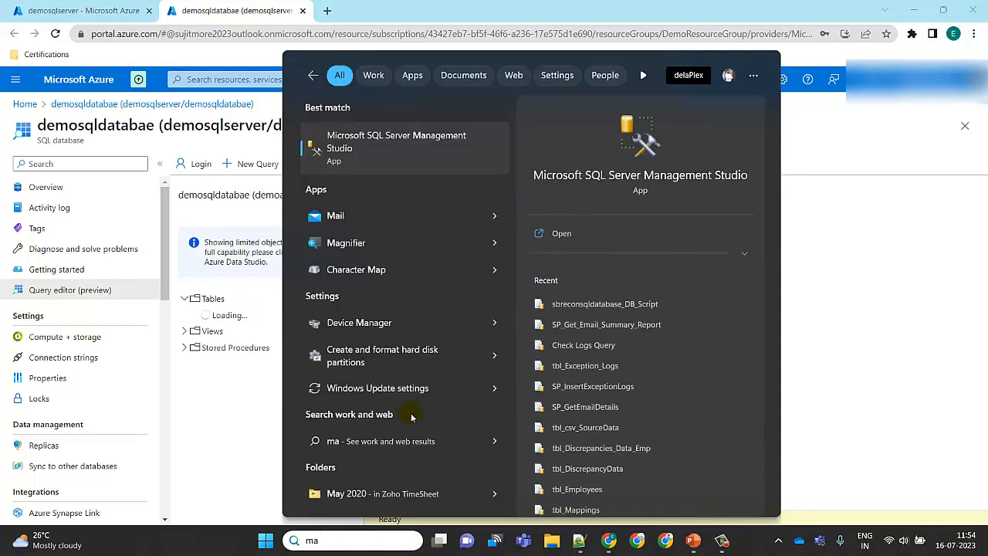
left_click(450, 136)
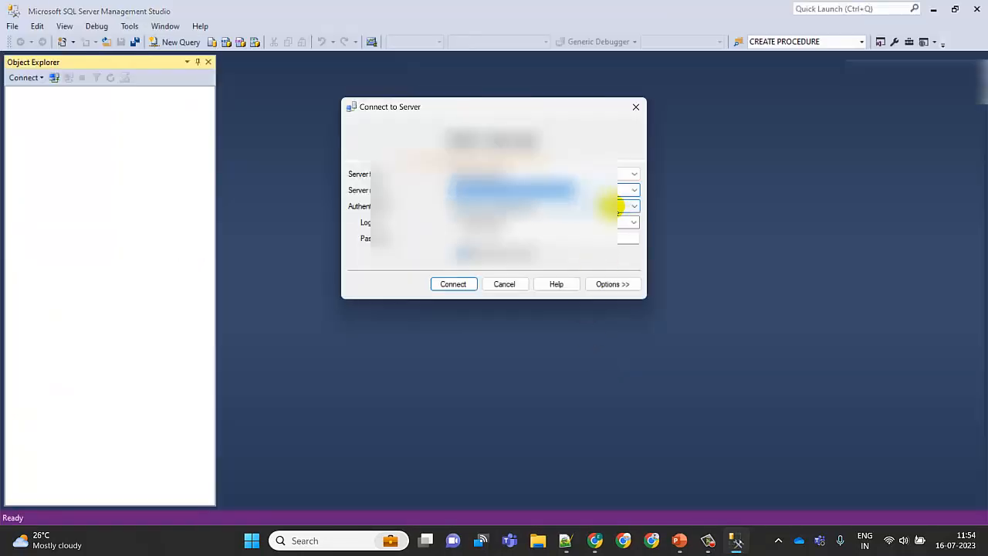
left_click(632, 194)
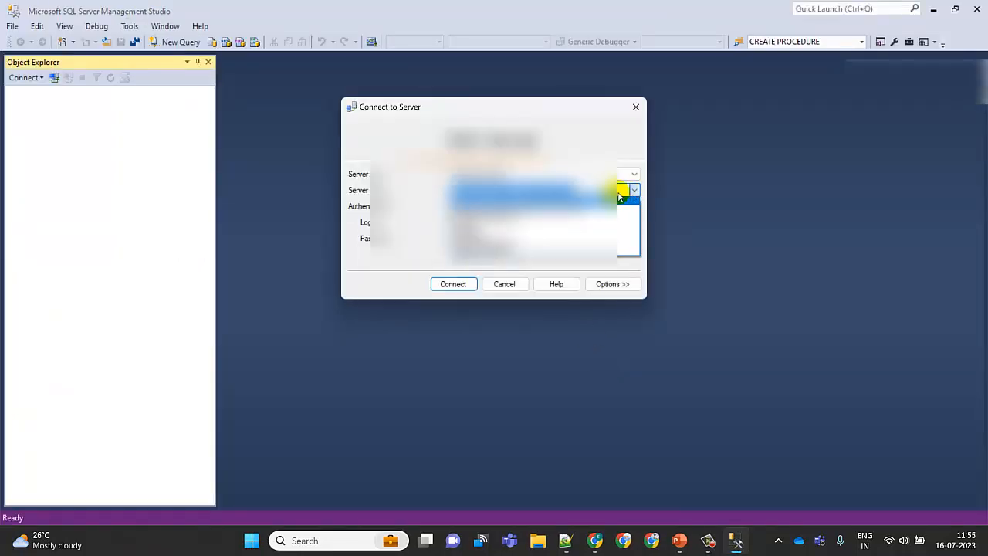
left_click(616, 197)
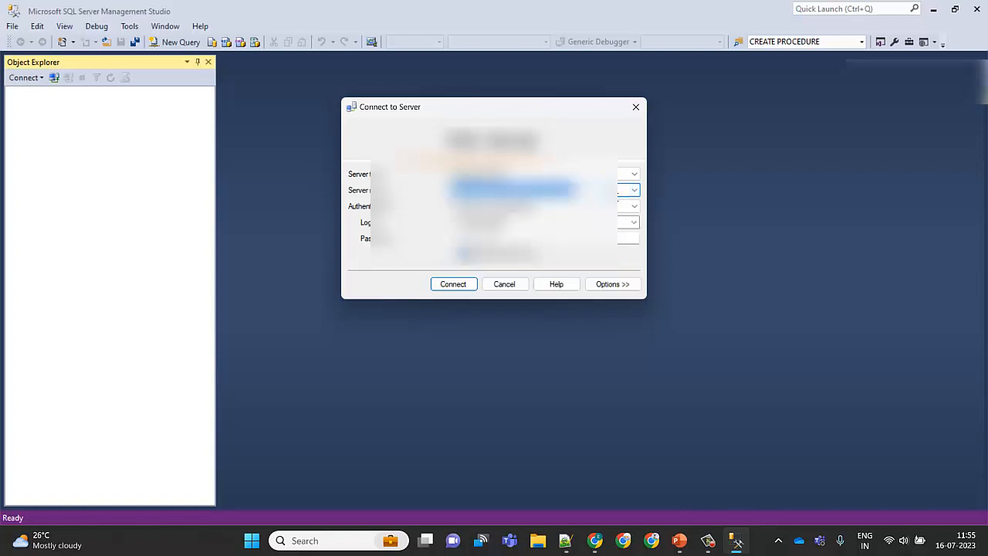
left_click(611, 192)
left_click(567, 224)
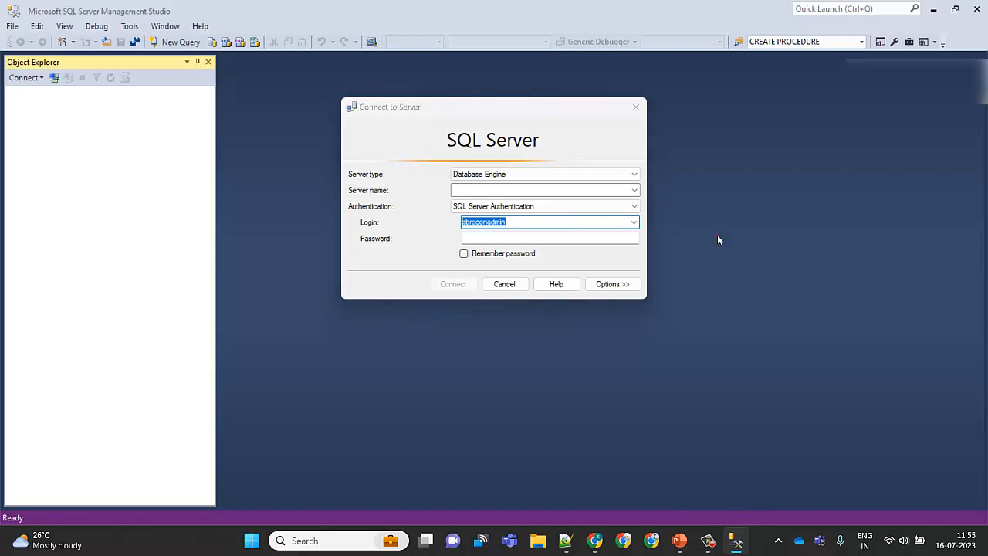
Return to the browser, open the demosqldatabae overview page and copy its server name
left_click(594, 541)
left_click(54, 11)
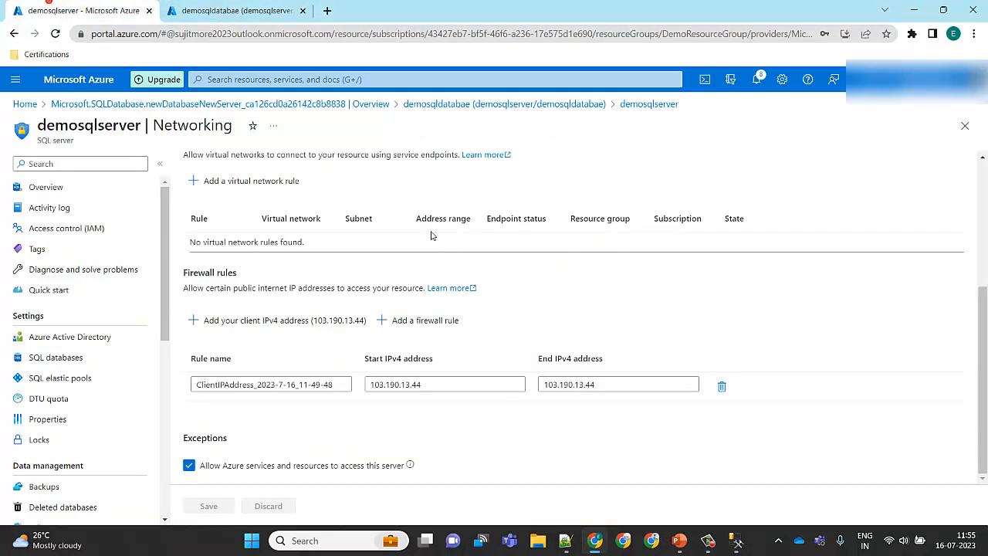
left_click_drag(981, 328, 986, 117)
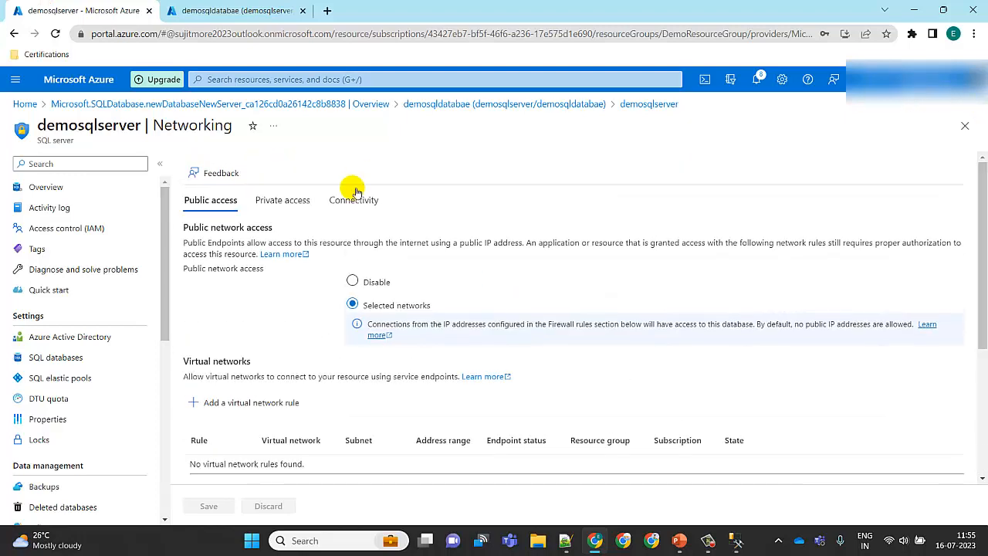
left_click(103, 190)
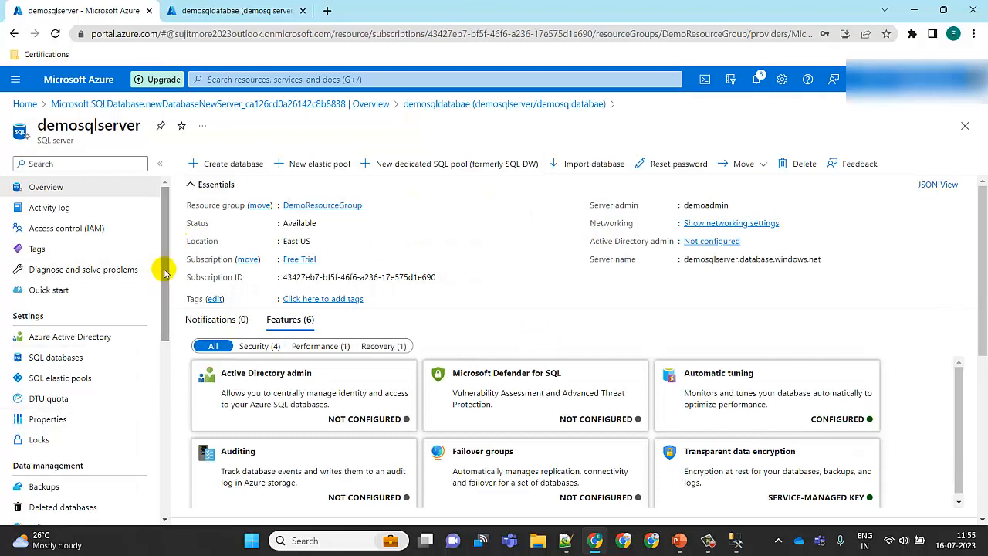
left_click(318, 103)
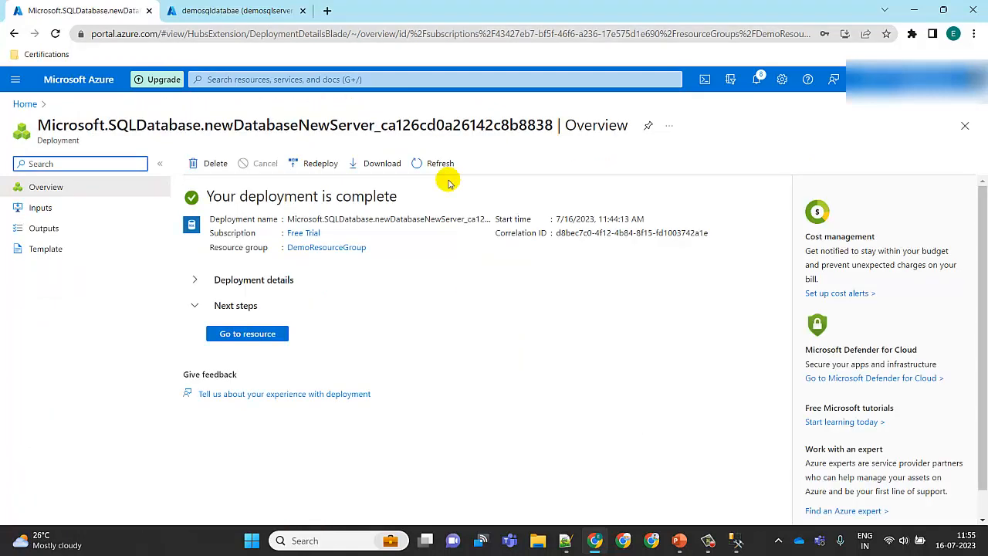
left_click(275, 333)
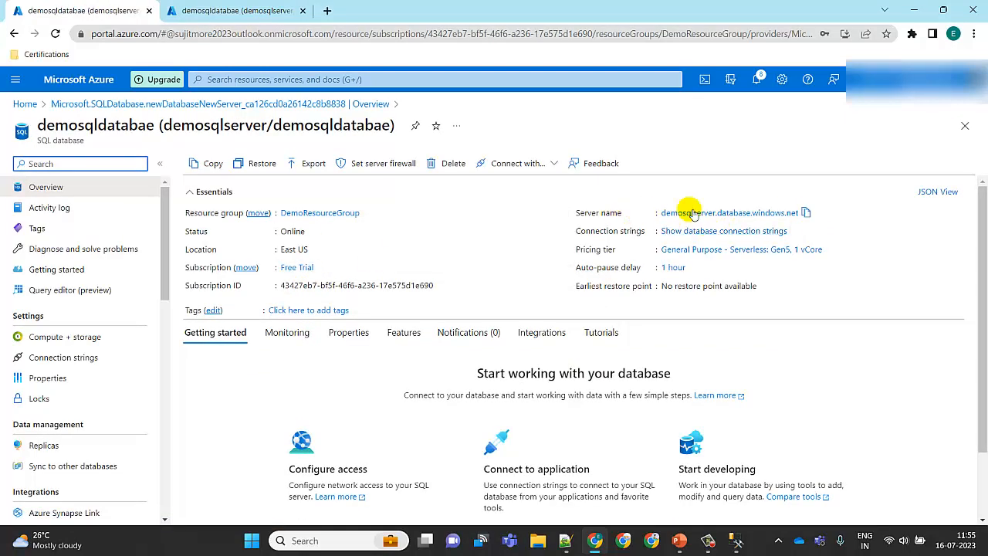
left_click(806, 212)
Connect to server demosqlserver.database.windows.net with SQL Server Authentication, entering the admin login and the account password
left_click(735, 543)
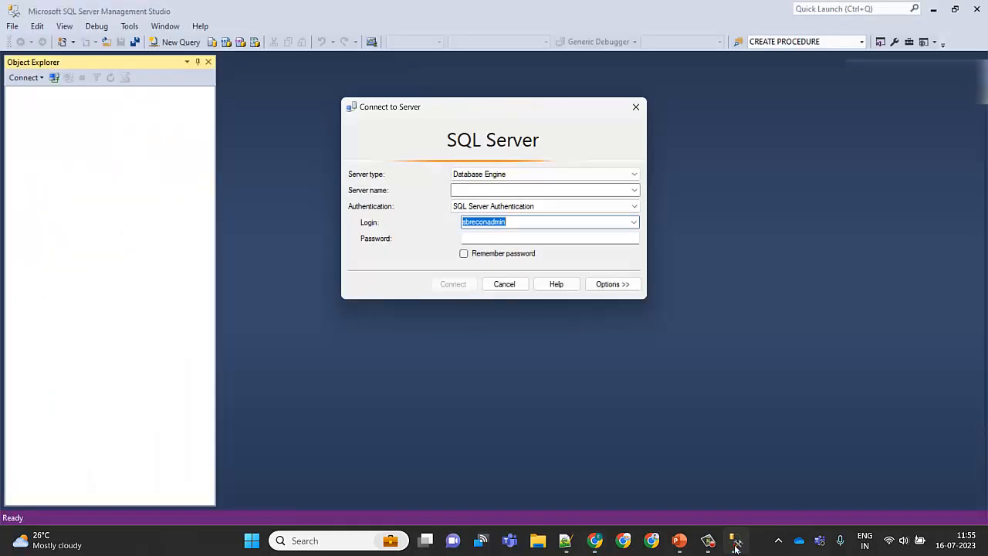
left_click(490, 191)
key("ctrl+v")
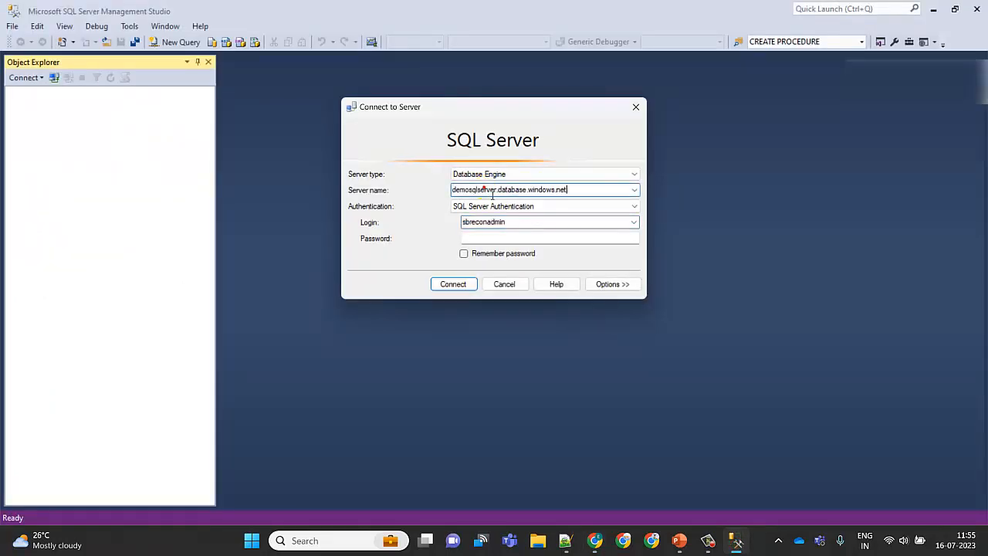
double_click(524, 221)
type("dem")
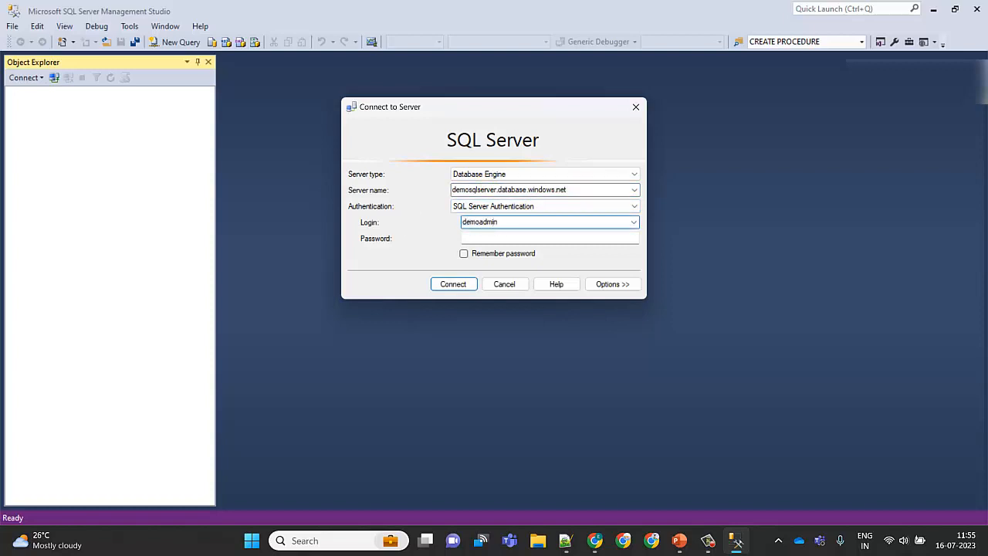
key("Tab")
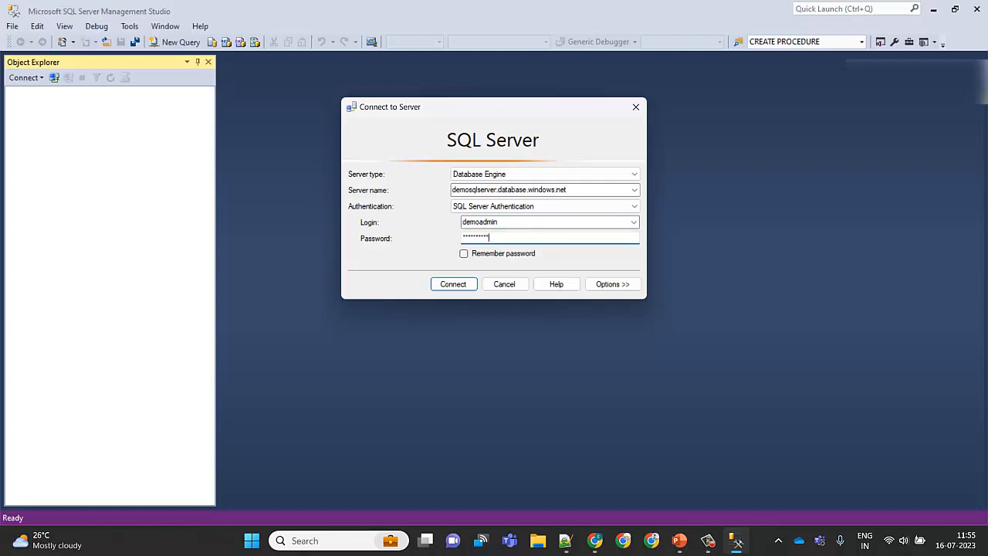
left_click(483, 254)
left_click(455, 285)
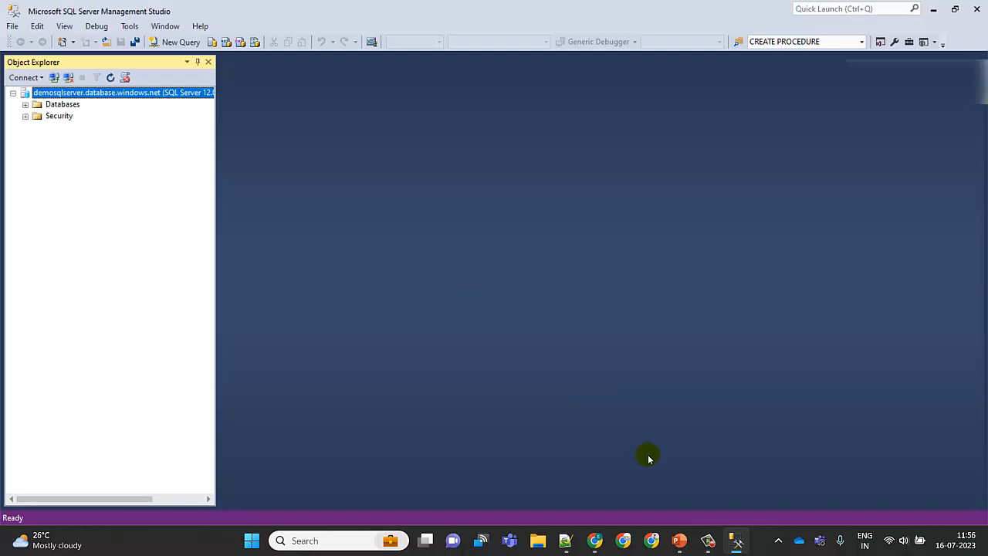
Copy the infobyip.com link from the notes file, open it in a new browser tab to check the IP address, then close the tab
mouse_move(603, 541)
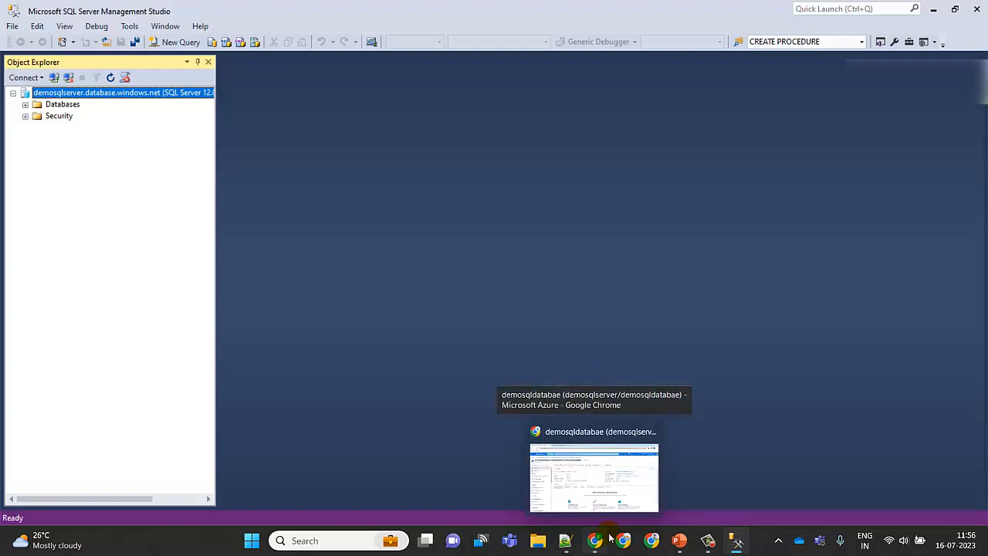
left_click(568, 541)
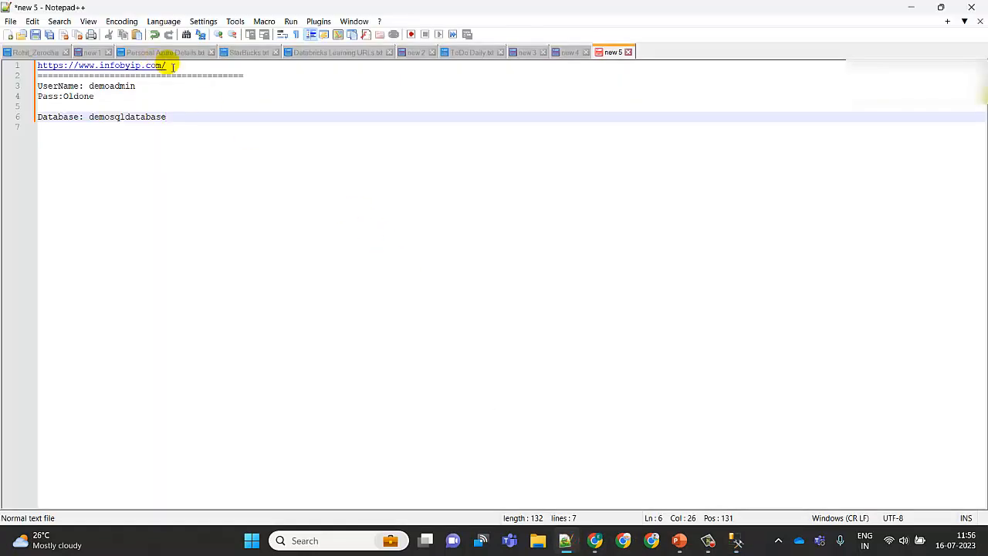
left_click_drag(165, 65, 6, 71)
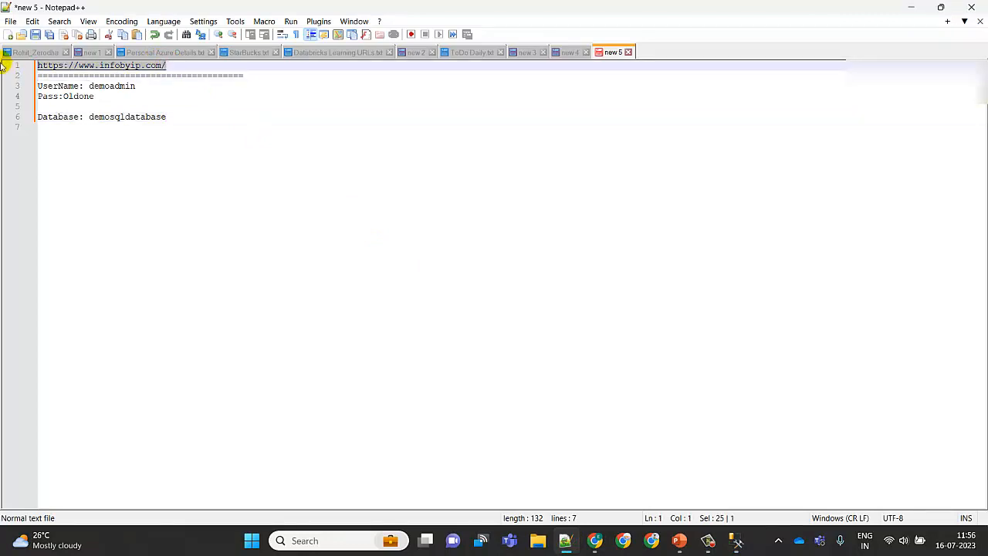
left_click(594, 540)
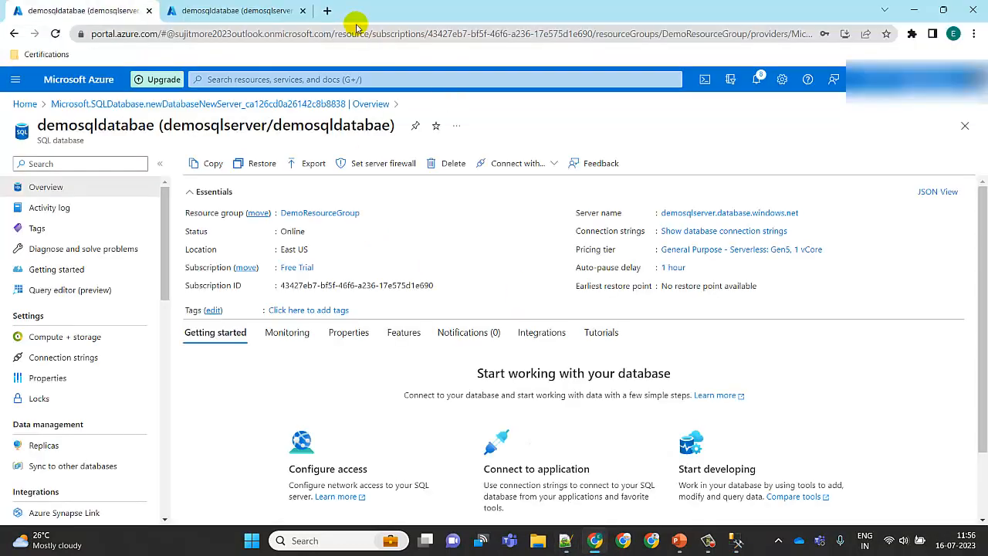
left_click(328, 11)
key("ctrl+v")
key("Return")
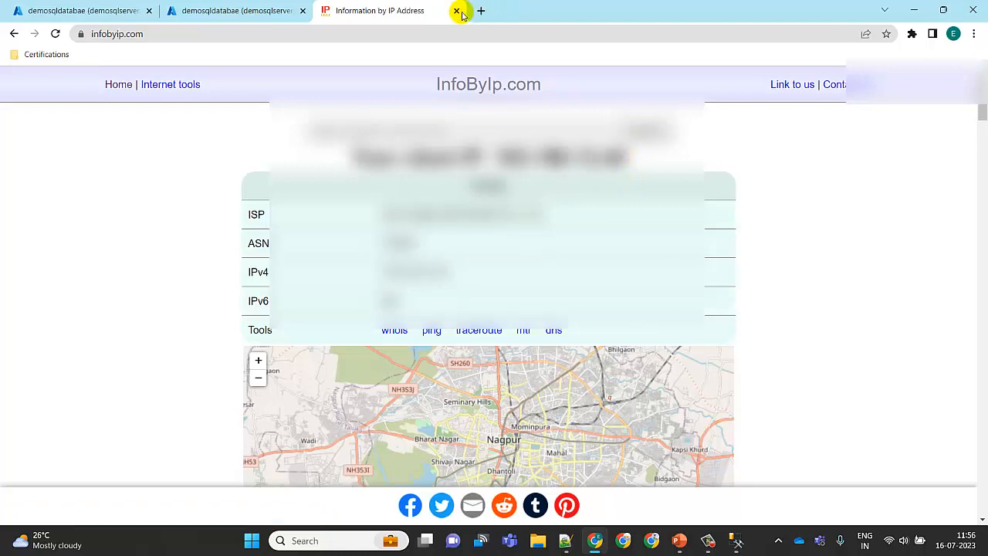
left_click(456, 10)
left_click(914, 10)
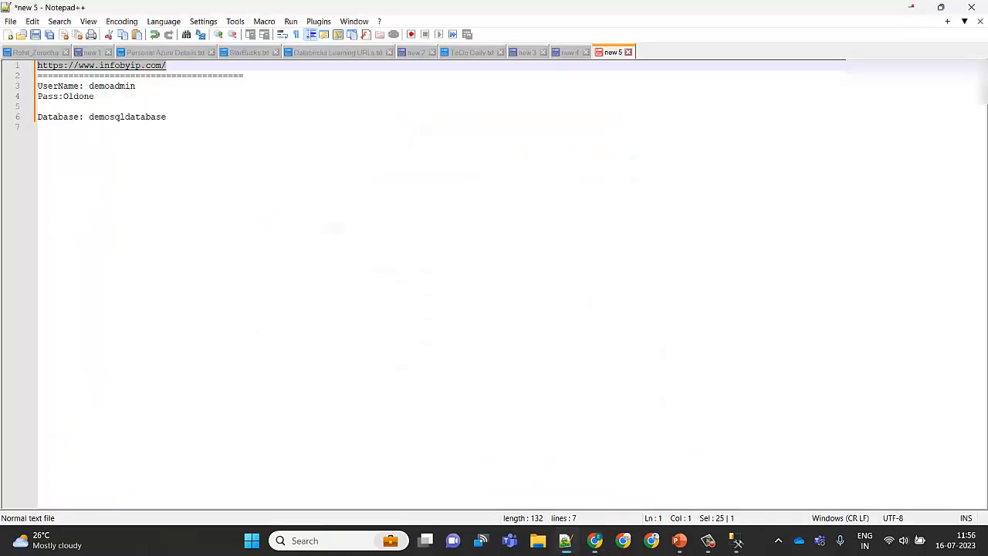
Expand Databases and demosqldatabae, and open a new query window on the demosqldatabae database
left_click(733, 540)
left_click(26, 105)
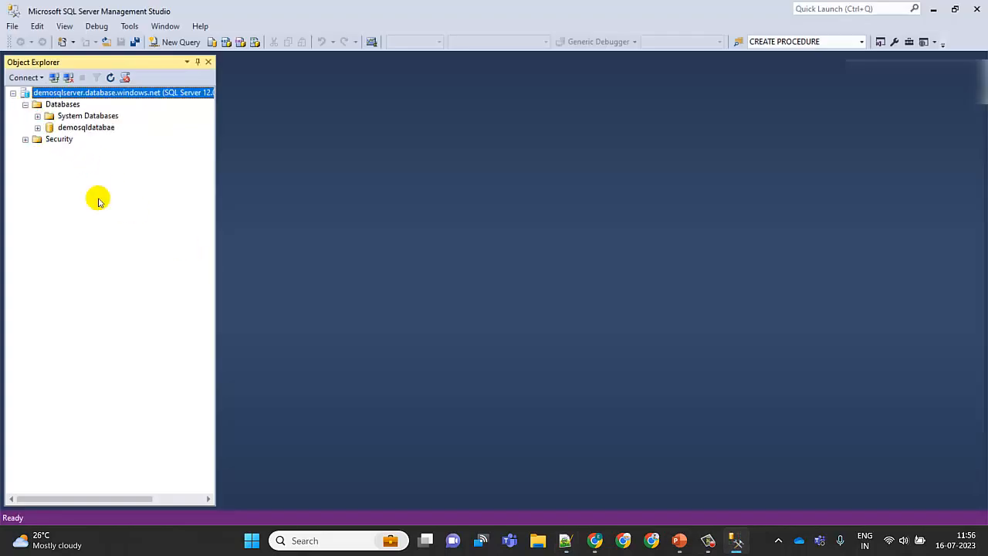
left_click(94, 128)
left_click(38, 128)
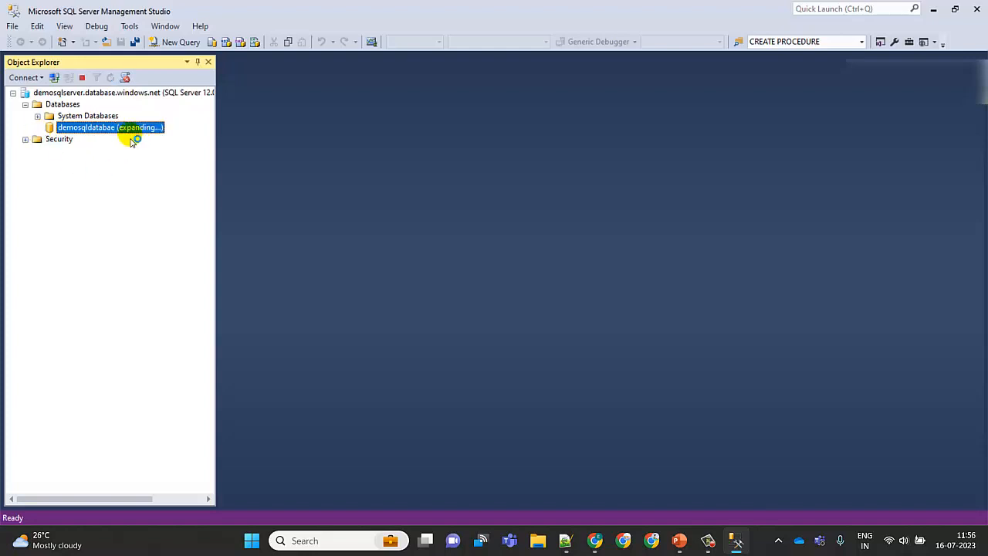
right_click(84, 131)
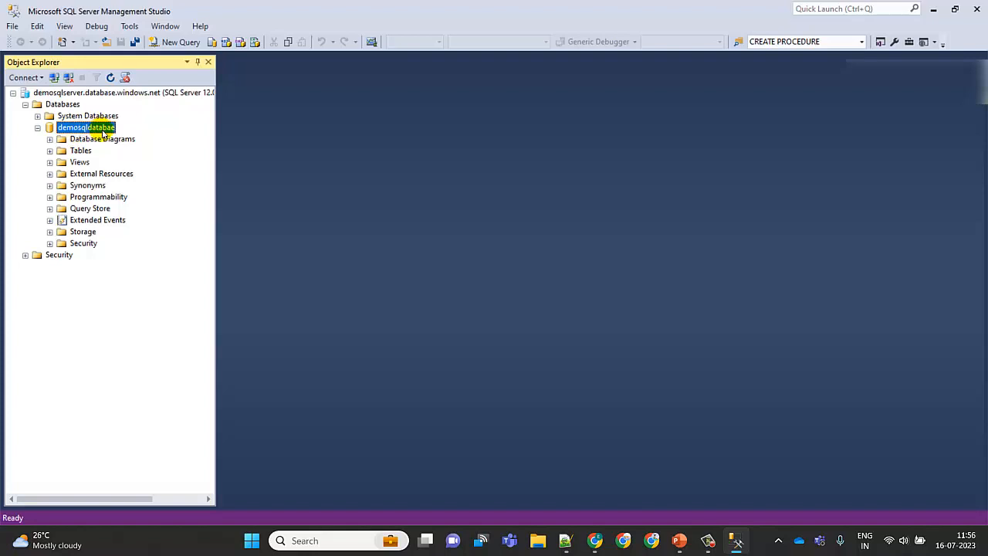
left_click(190, 44)
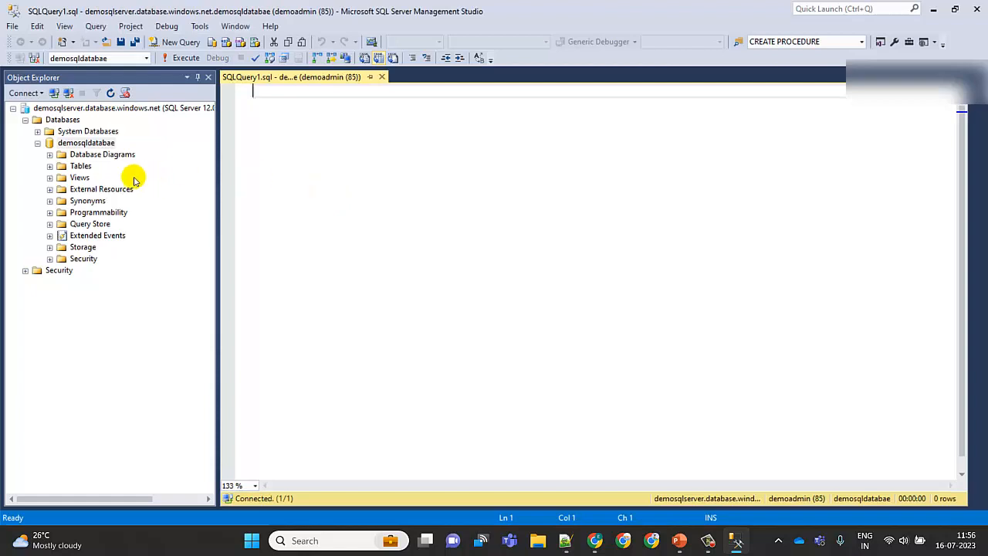
Expand Tables, write SELECT * FROM [dbo].[Persons] using the dragged-in table name, and execute the query
left_click(49, 166)
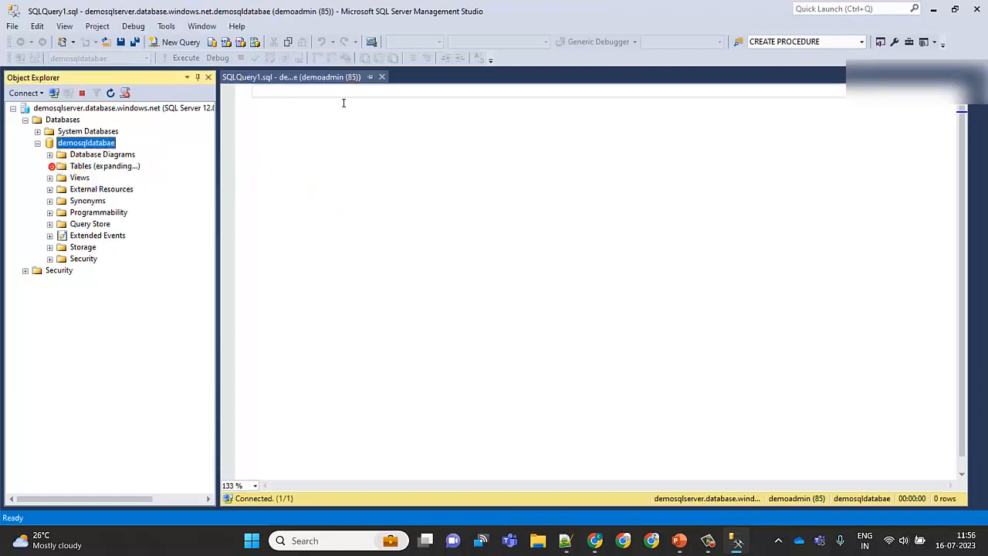
left_click(341, 101)
type("SELECT")
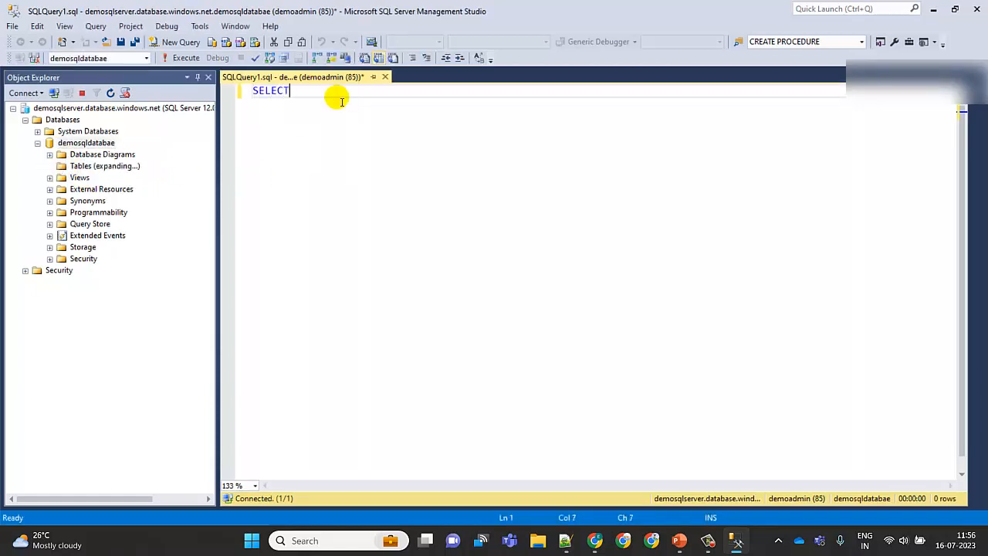
type(" * FROM")
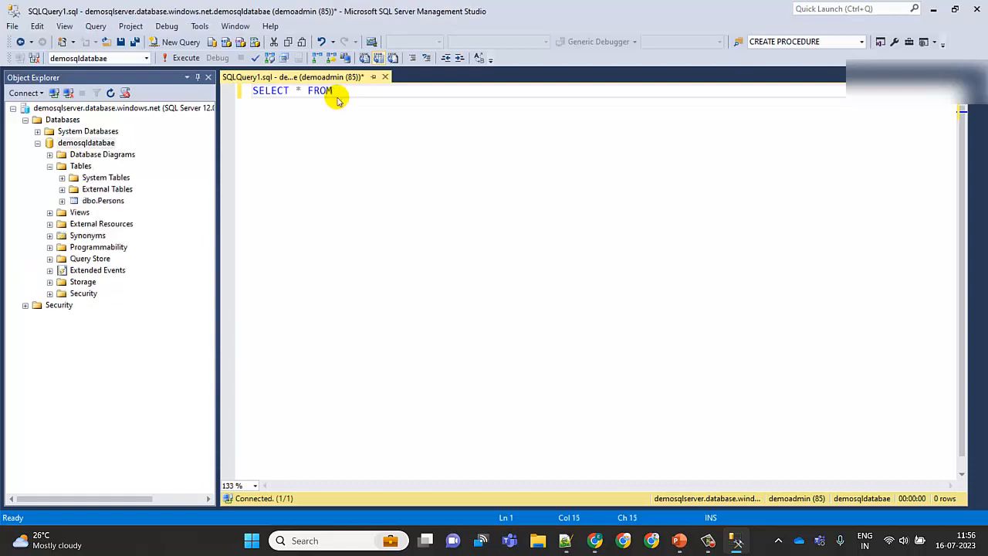
left_click_drag(103, 200, 390, 104)
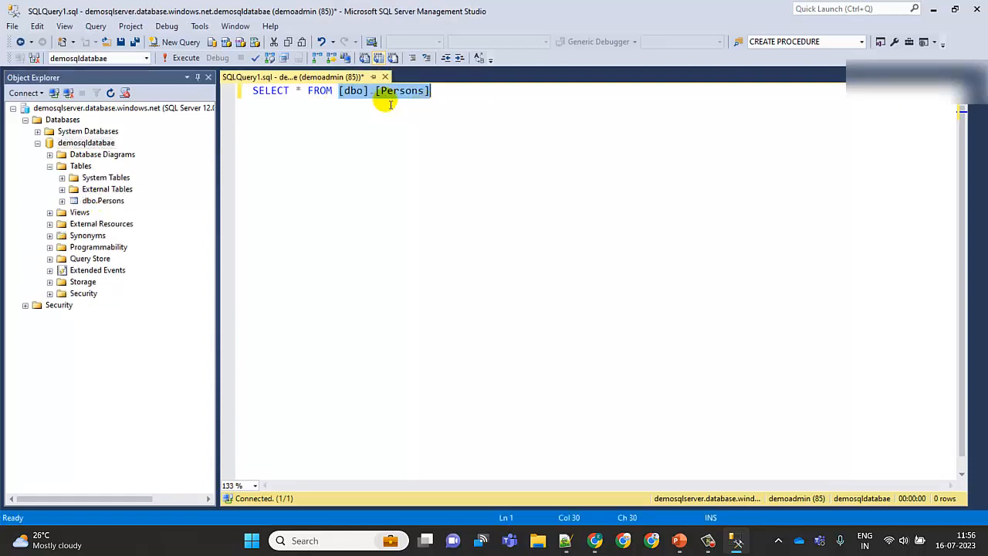
left_click(185, 58)
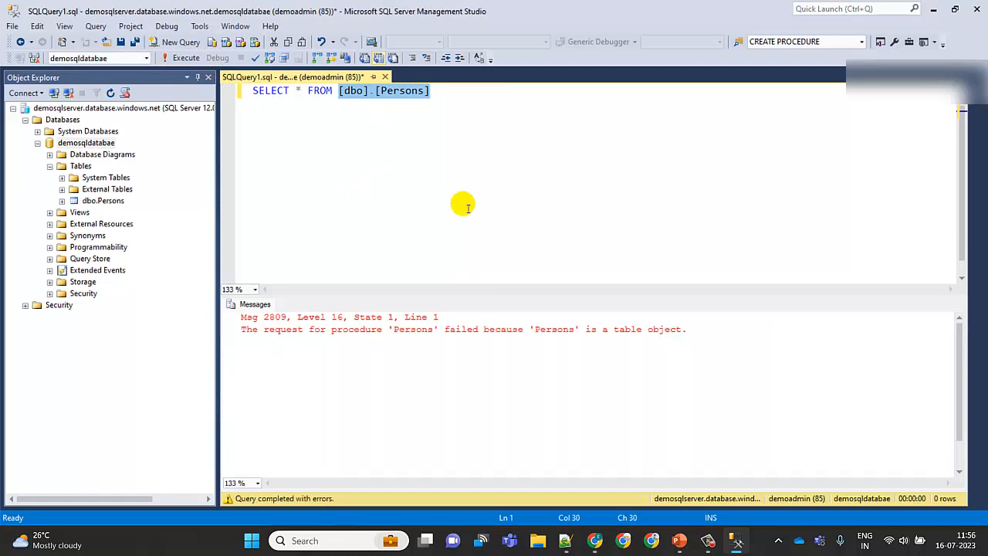
left_click(467, 208)
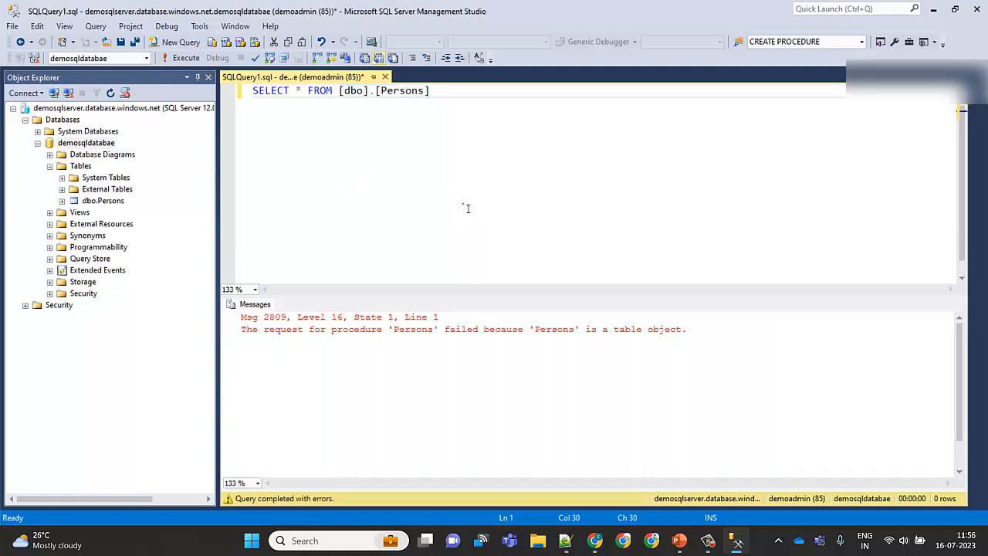
left_click(186, 58)
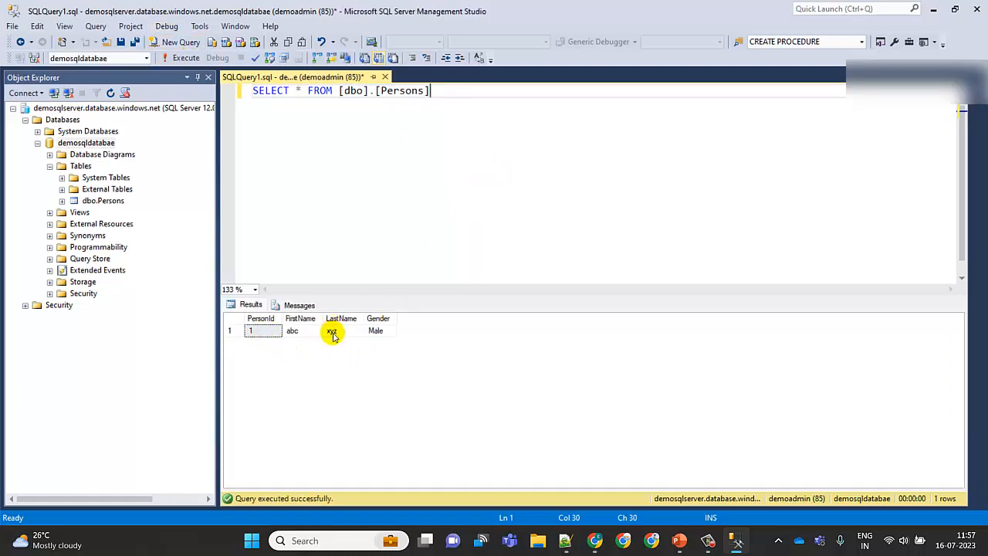
Write an INSERT INTO [dbo].[Persons] VALUES (2, 'tt','yy','Female') statement below the SELECT query
left_click(262, 332)
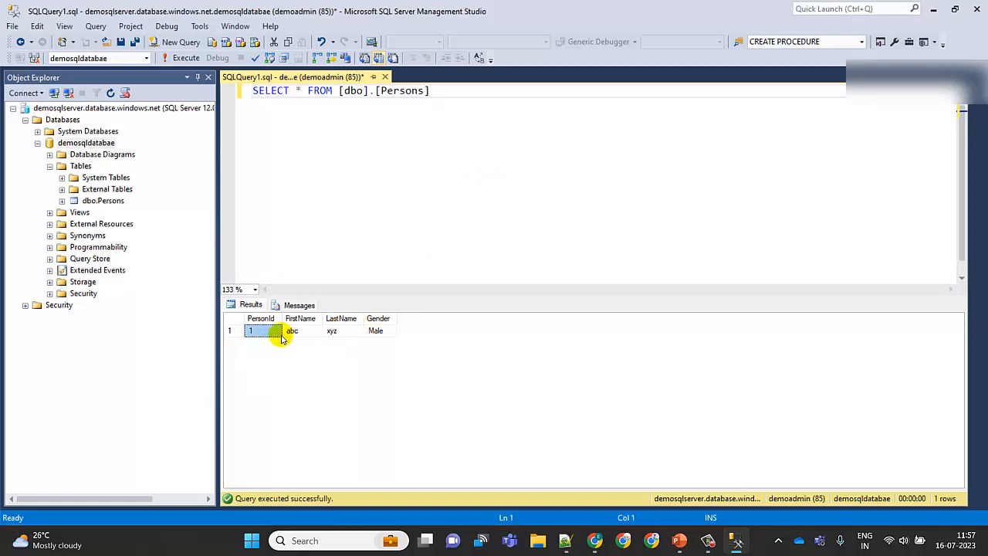
left_click(457, 95)
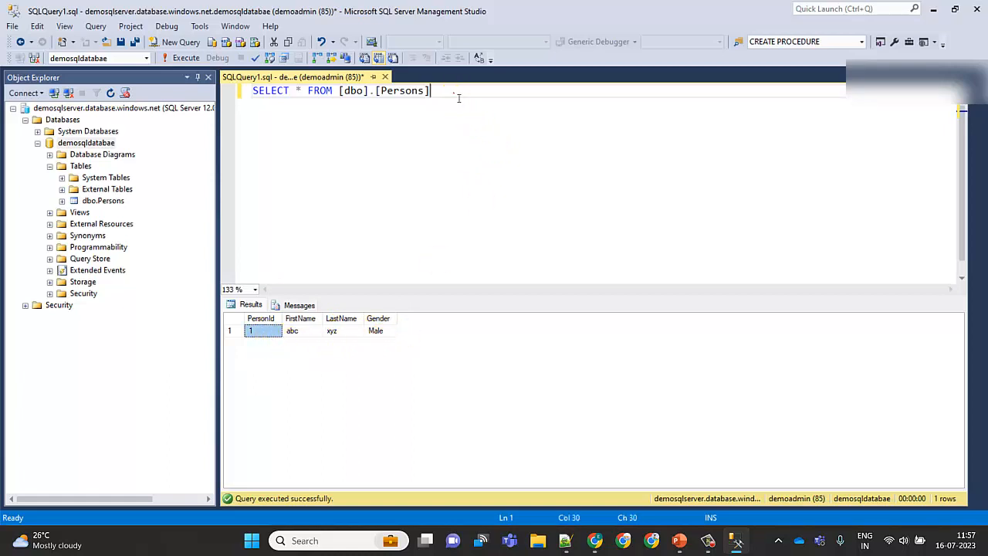
key("Return")
key("Return")
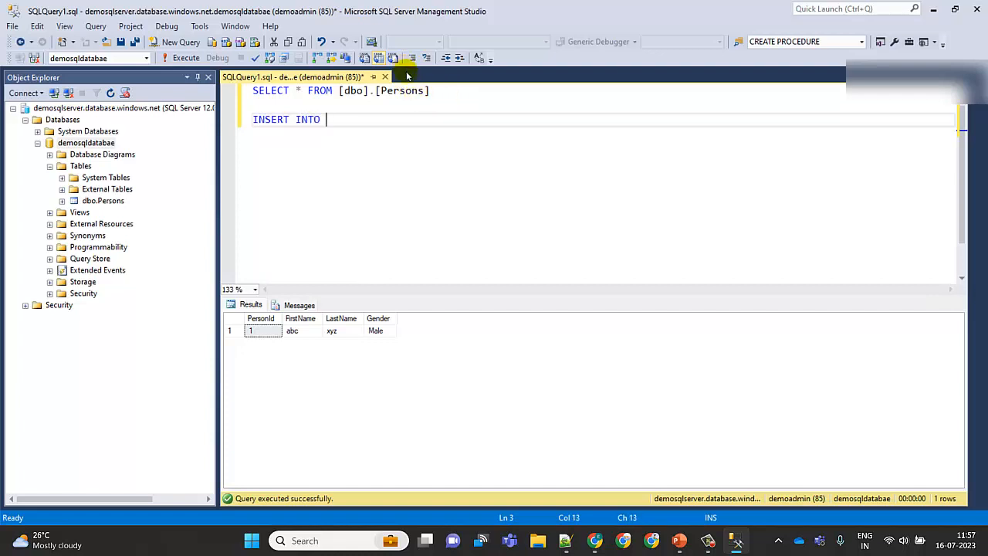
left_click_drag(338, 91, 473, 90)
key("ctrl+c")
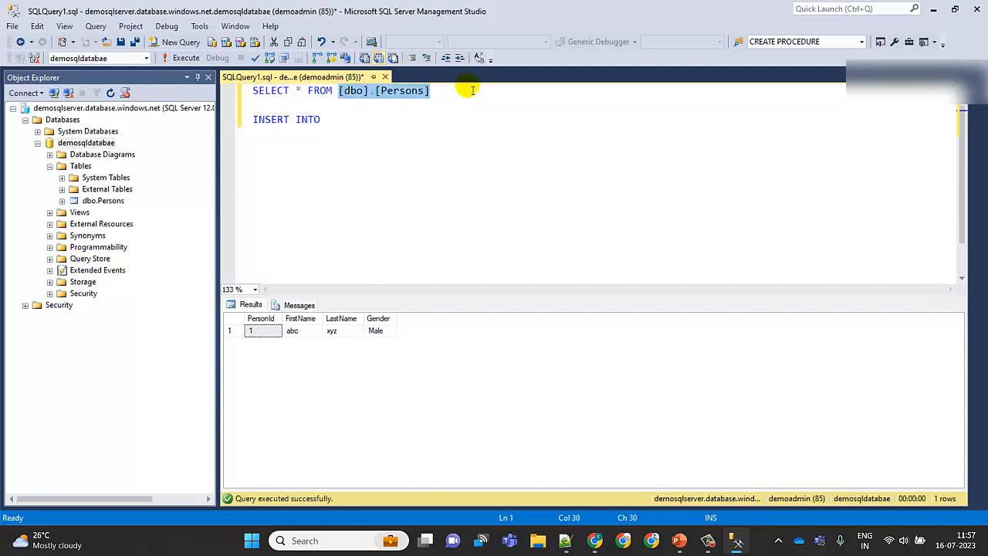
left_click(376, 122)
key("ctrl+v")
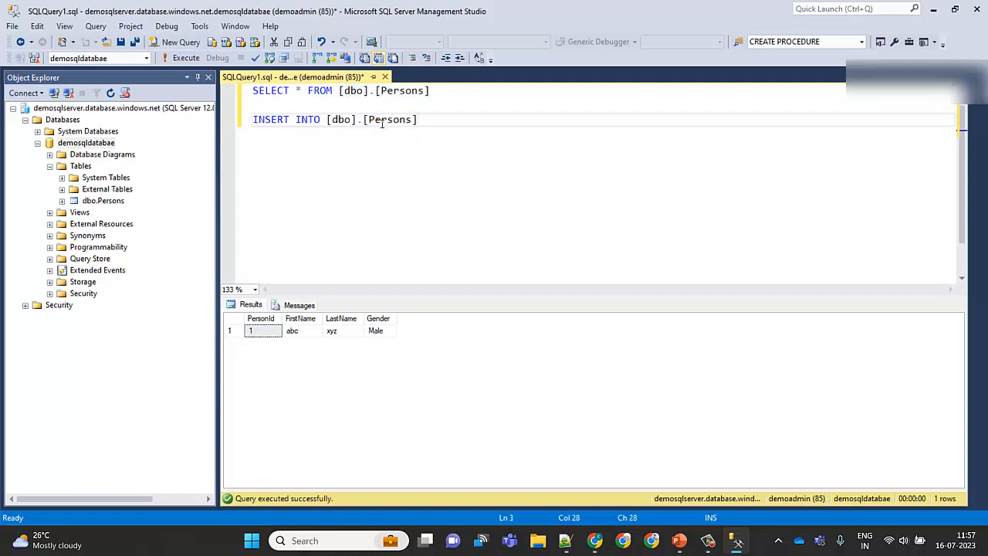
type("VALUES (2, 'tt','yy',")
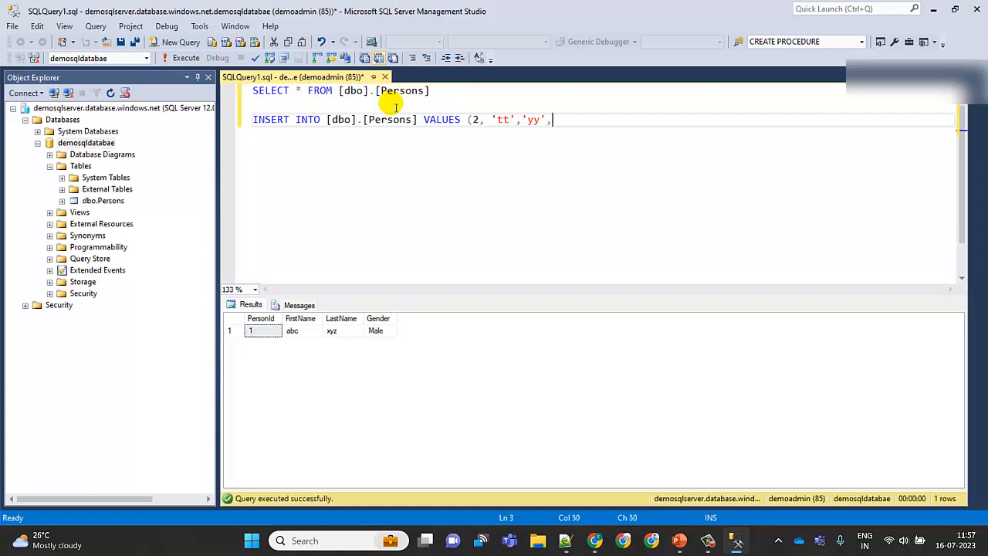
type("Female")
left_click(578, 109)
left_click(613, 120)
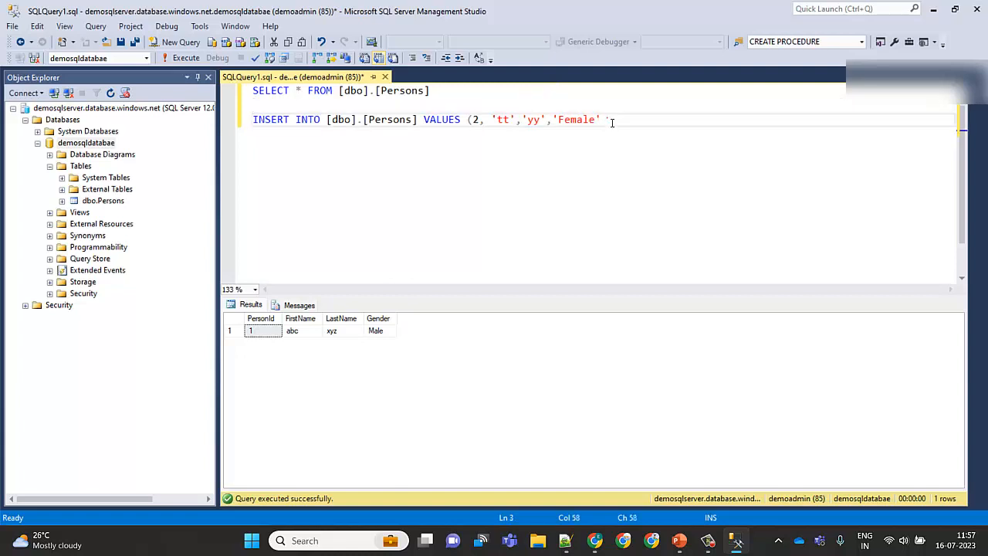
Select the INSERT statement and execute it
key("shift+Left")
key("shift+Left")
key("shift+Left")
key("shift+Left")
key("shift+Left")
key("shift+Left")
key("shift+Left")
key("shift+Left")
key("shift+Left")
key("shift+Left")
key("shift+Left")
key("shift+Left")
key("shift+Left")
key("shift+Left")
key("shift+Left")
key("shift+Left")
key("shift+Left")
key("shift+Left")
key("shift+Left")
key("shift+Left")
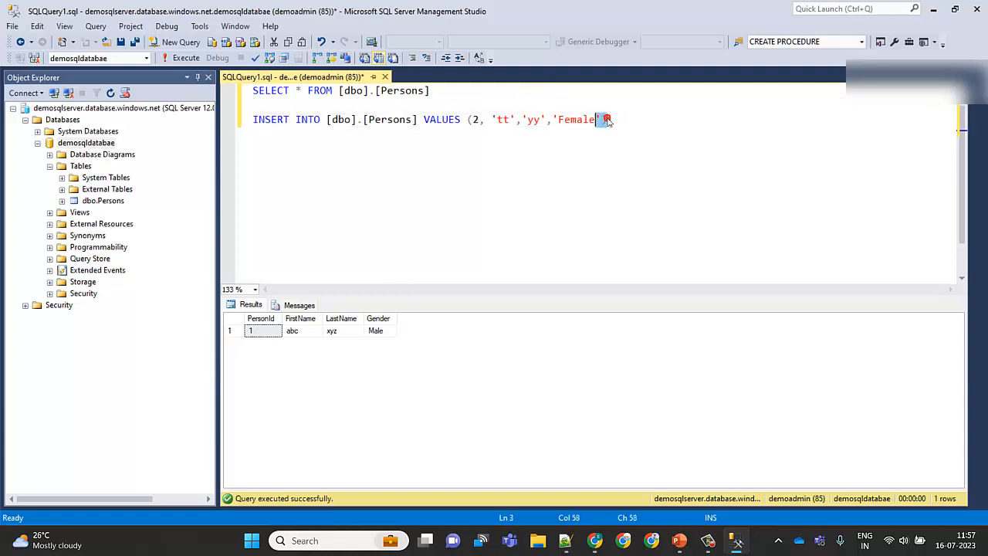
key("shift+Left")
key("shift+Left")
key("shift+Left")
key("shift+Left")
key("shift+Left")
key("shift+Left")
key("shift+Left")
key("shift+Left")
key("shift+Left")
key("shift+Left")
key("shift+Left")
key("shift+Left")
key("shift+Left")
key("shift+Left")
key("shift+Left")
key("shift+Left")
key("shift+Left")
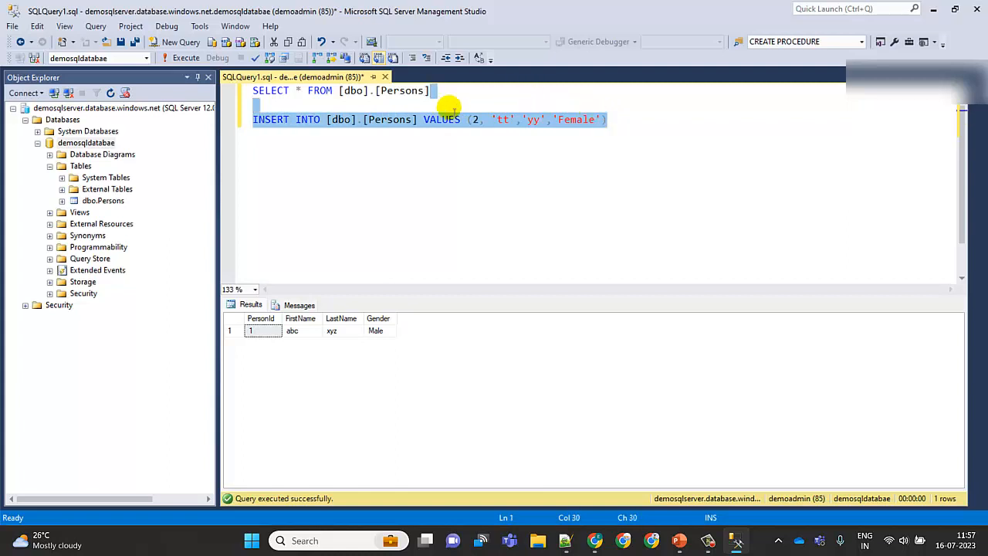
left_click(184, 58)
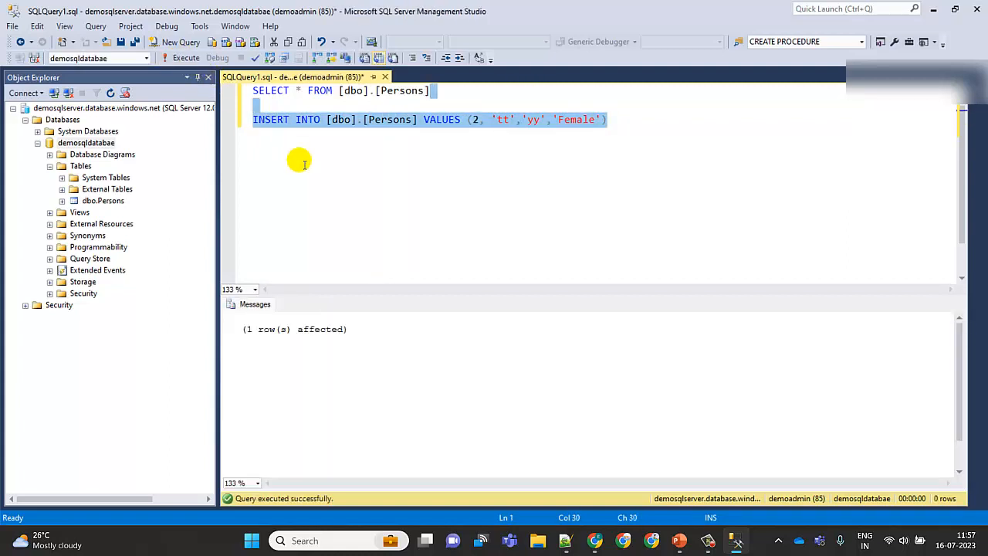
Comment out the INSERT statement with -- and run the query again
left_click(389, 133)
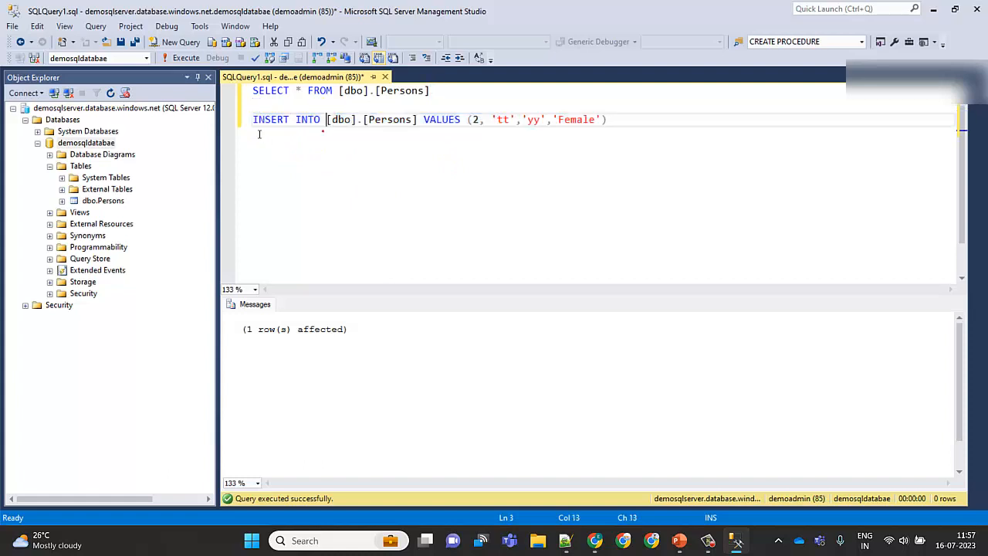
left_click(255, 120)
type("--")
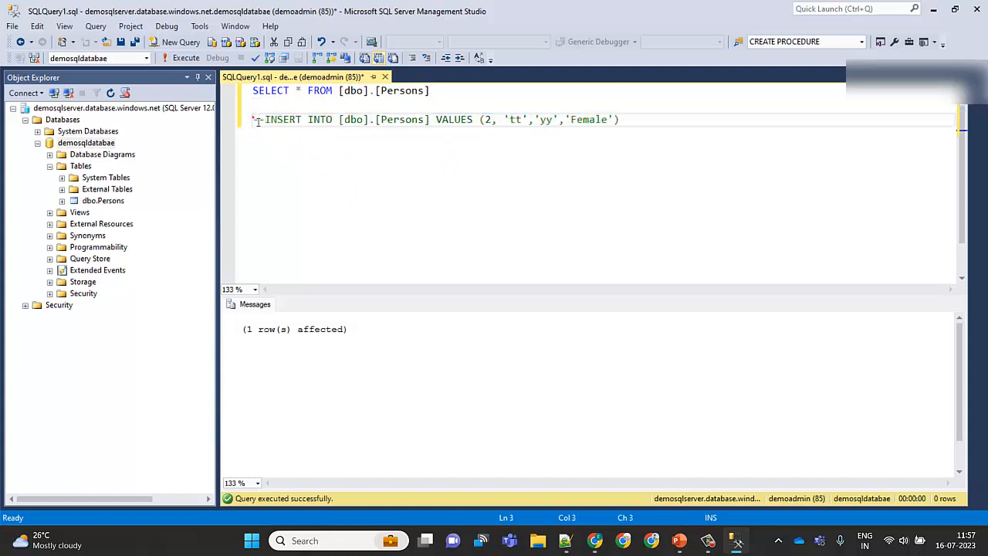
key("Up")
key("F5")
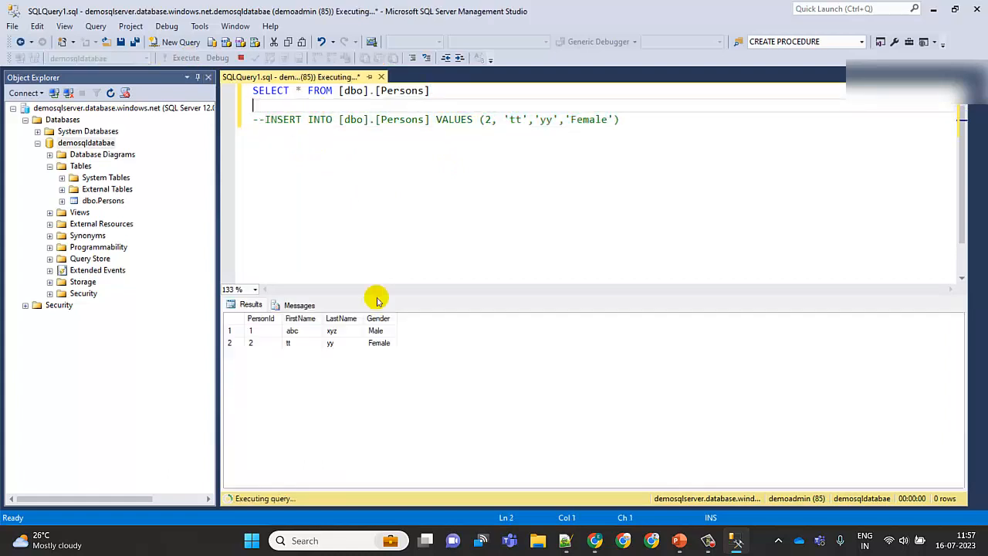
Copy the SELECT statement, open a new query in the portal's Query editor, paste it and run it
left_click_drag(446, 91, 228, 91)
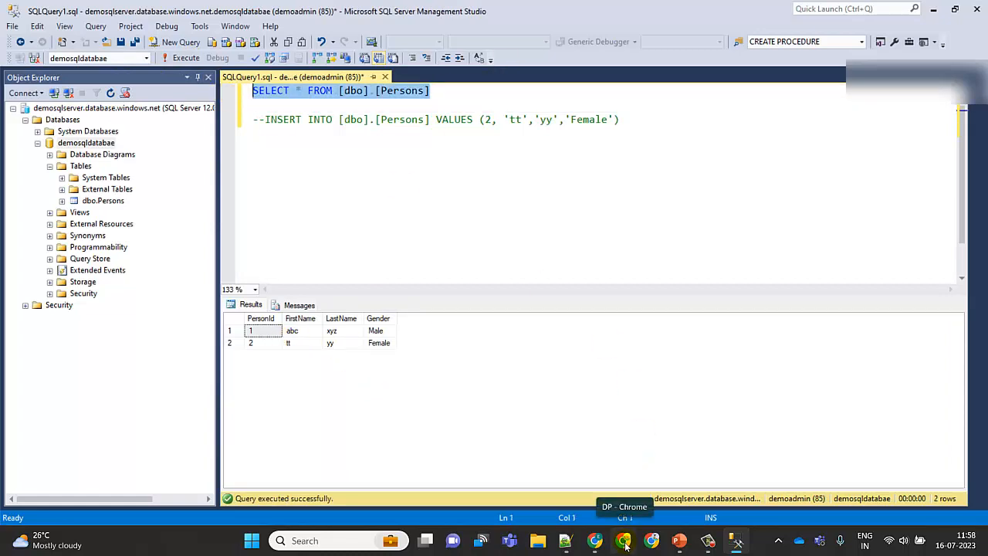
left_click(595, 540)
left_click(239, 11)
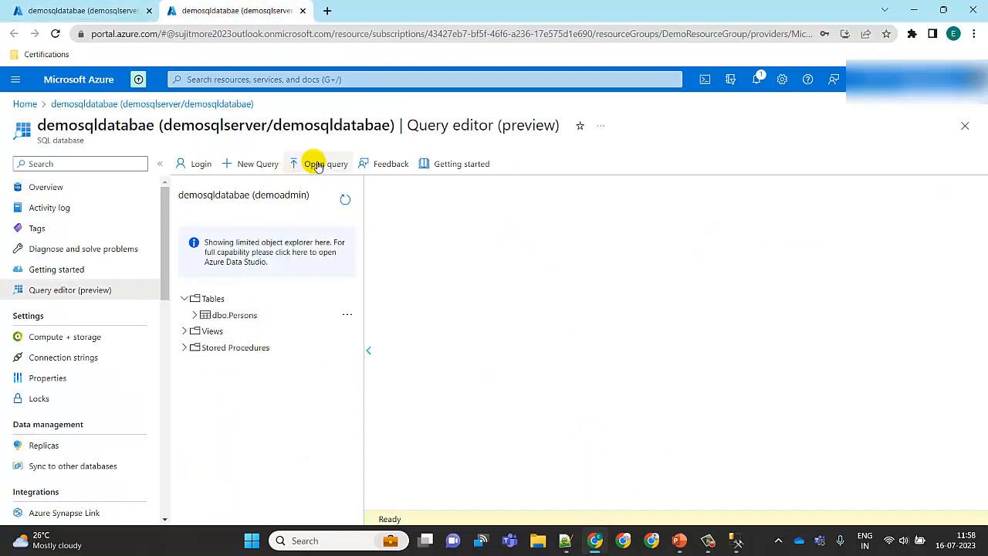
left_click(251, 166)
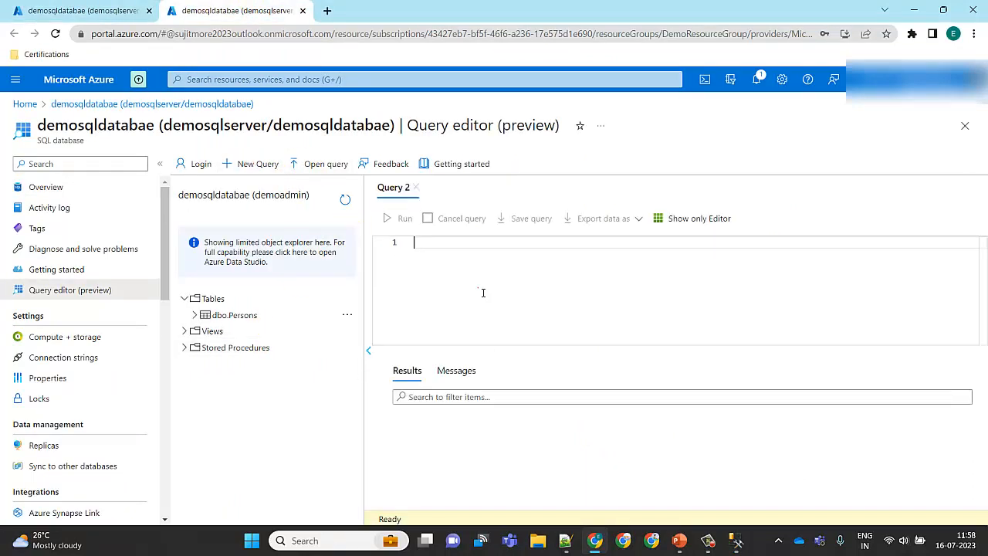
key("ctrl+v")
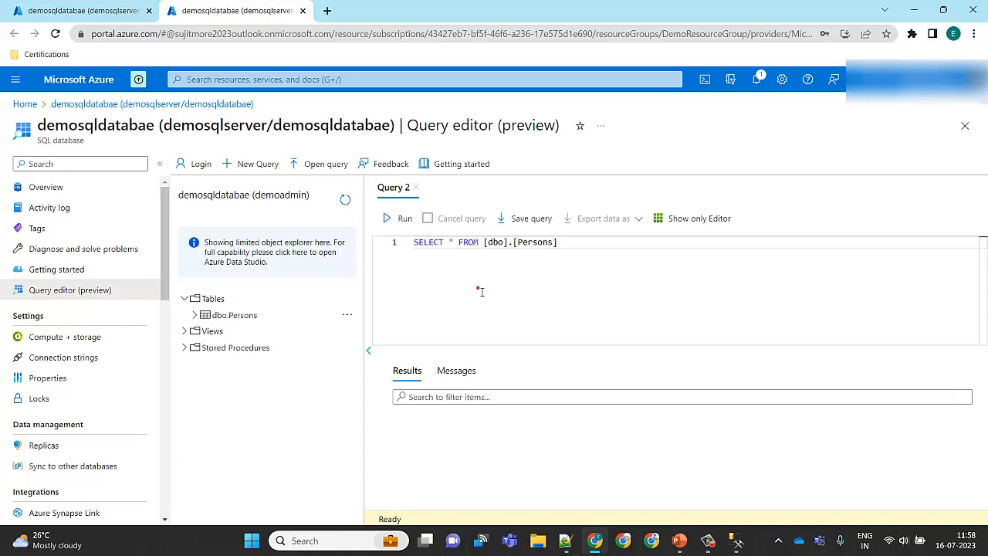
left_click(402, 220)
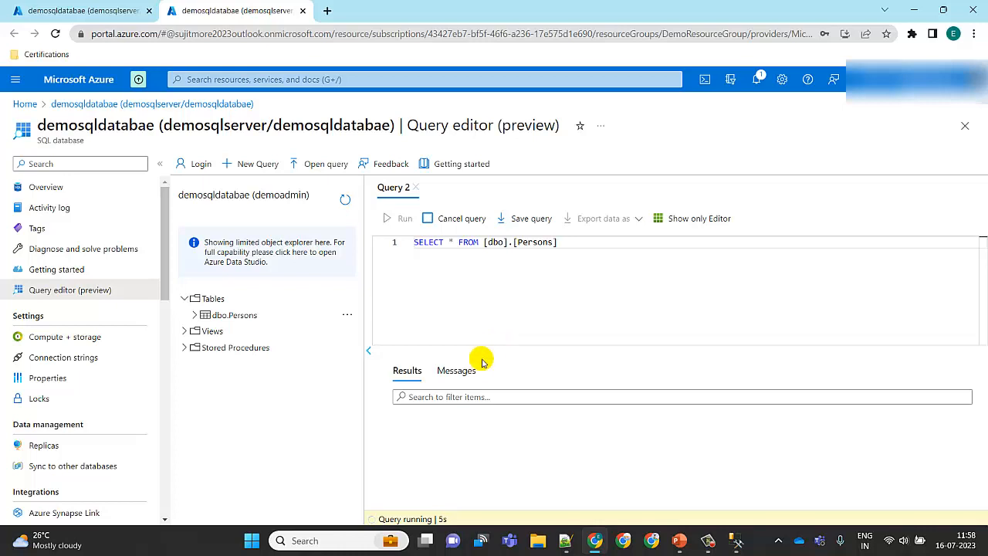
Check the Messages and Results of the portal query
left_click(456, 370)
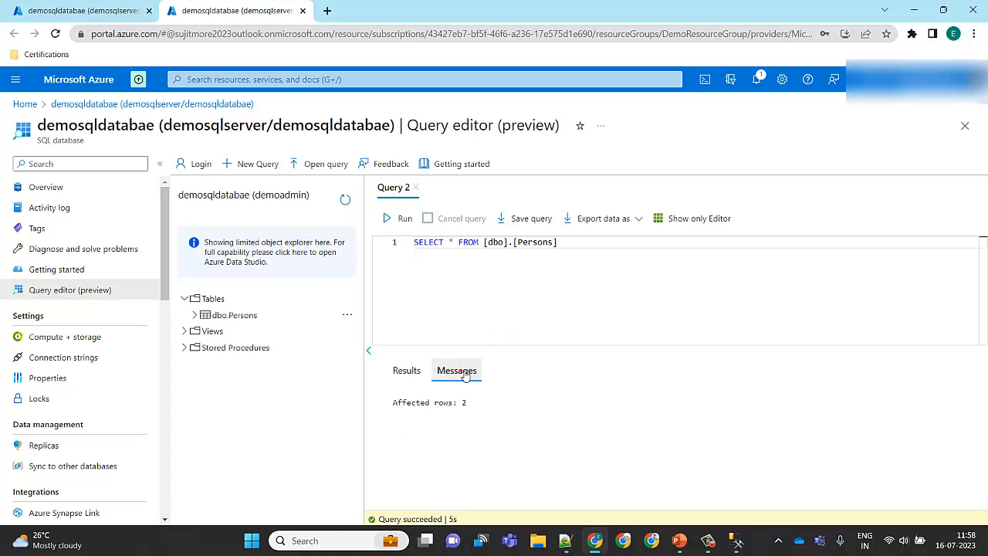
left_click(407, 371)
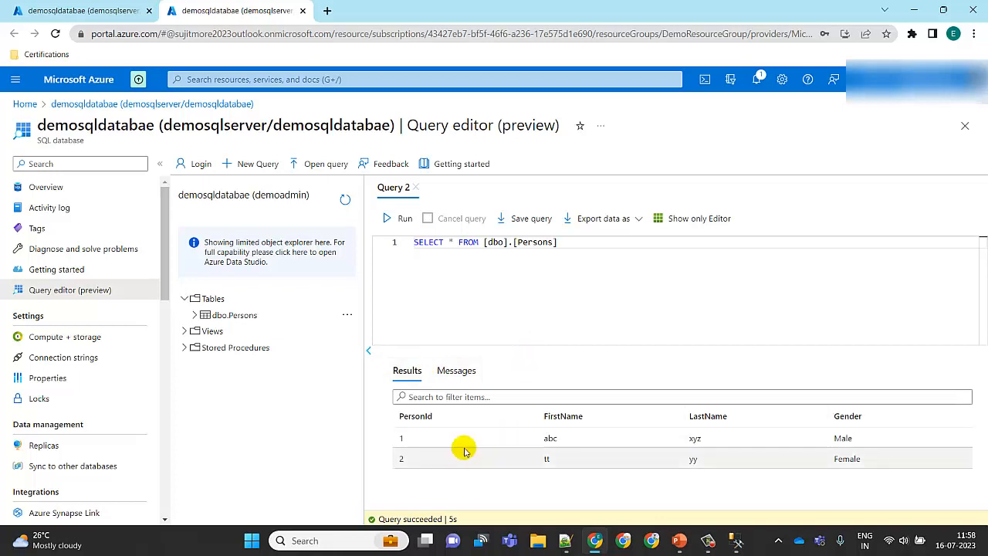
left_click(431, 436)
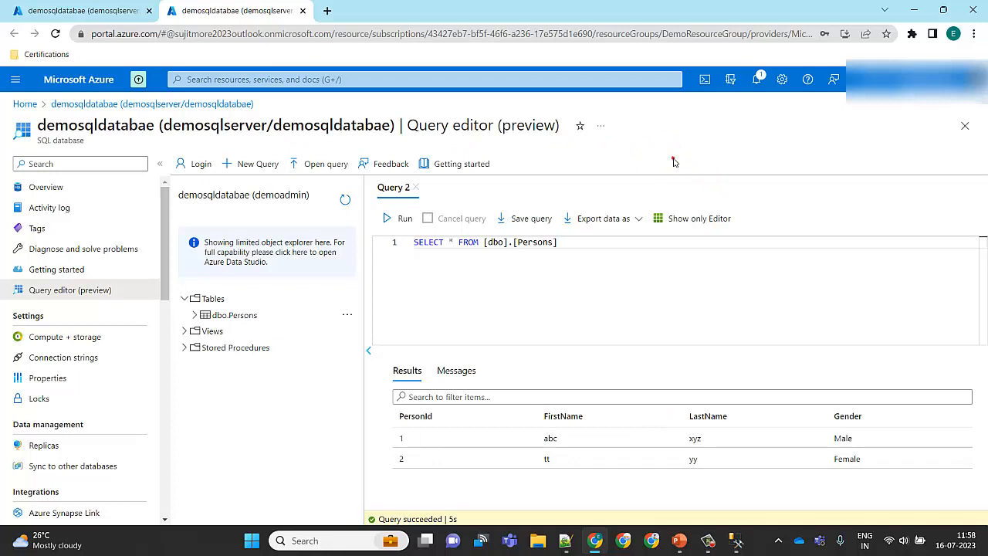
left_click(673, 160)
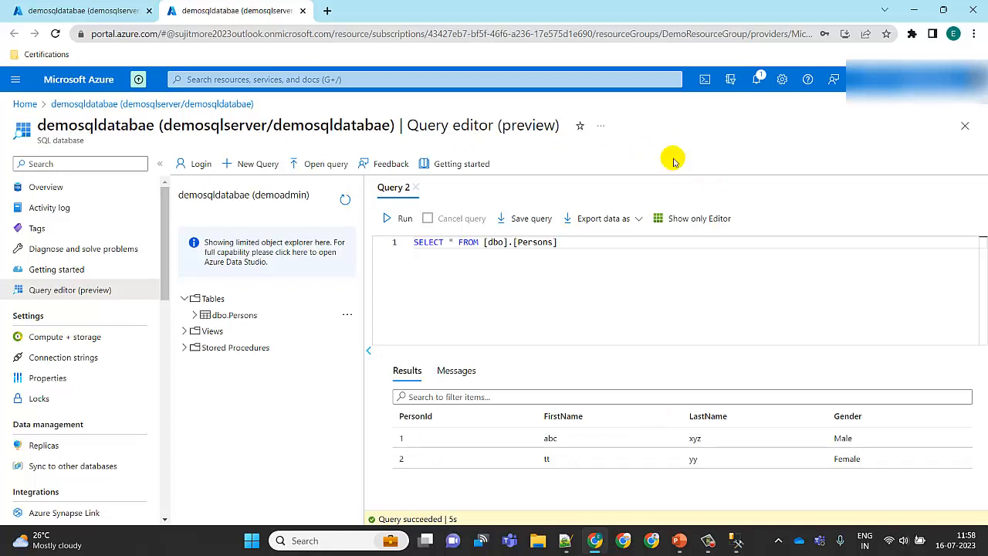